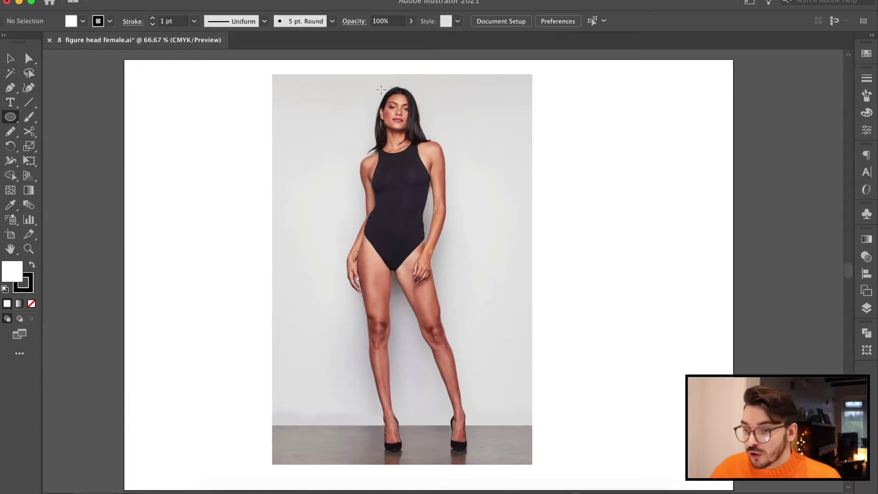
# - Draw a white ellipse about 18.5 mm wide and 22 mm high over the model's head
pyautogui.moveTo(380, 88); pyautogui.dragTo(418, 133)
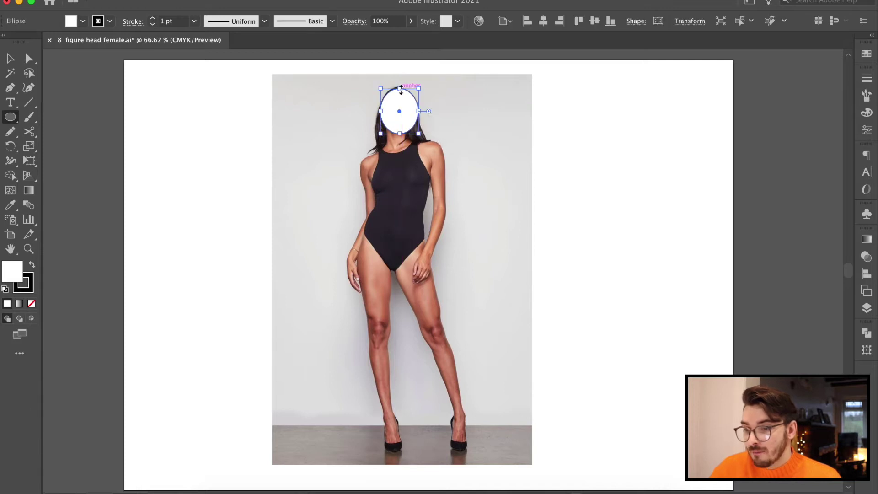
pyautogui.moveTo(400, 89); pyautogui.dragTo(397, 89)
pyautogui.click(16, 59)
pyautogui.click(256, 147)
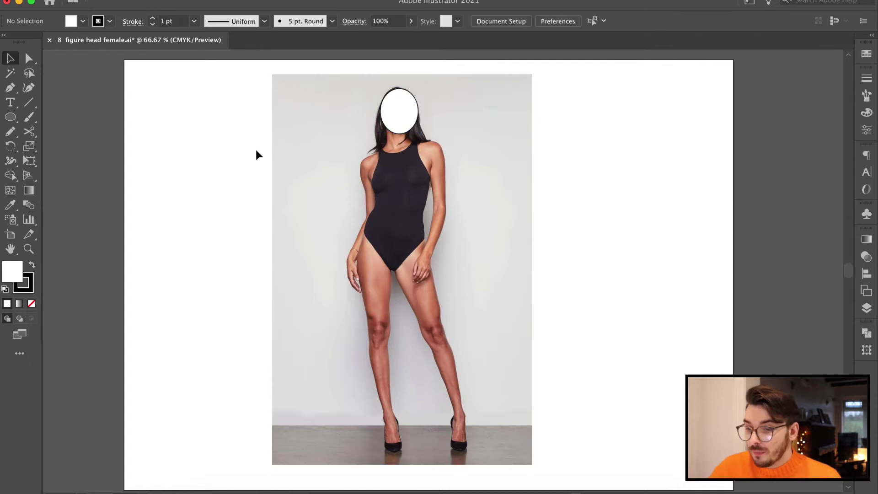
pyautogui.click(397, 101)
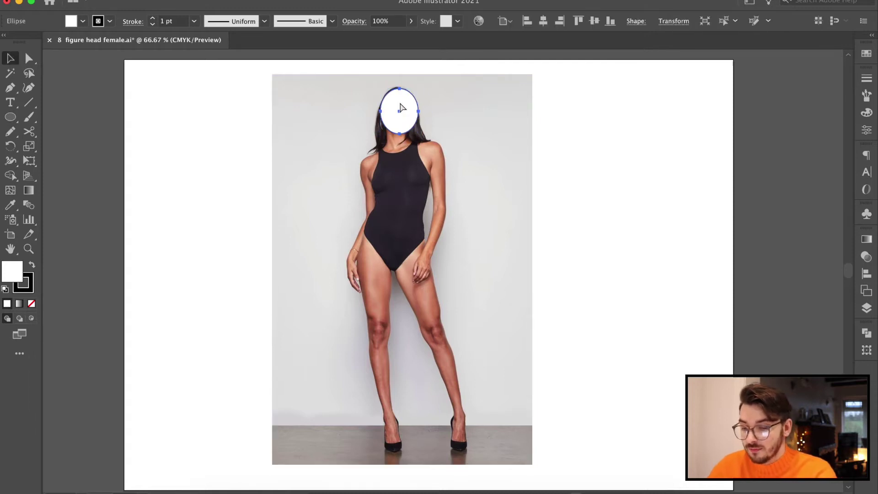
# - Stack eight copies of the head ellipse down the figure with 0 mm vertical spacing, and delete the stack
pyautogui.click(543, 122)
pyautogui.scroll(1, 503, 105)
pyautogui.moveTo(422, 155); pyautogui.dragTo(403, 129)
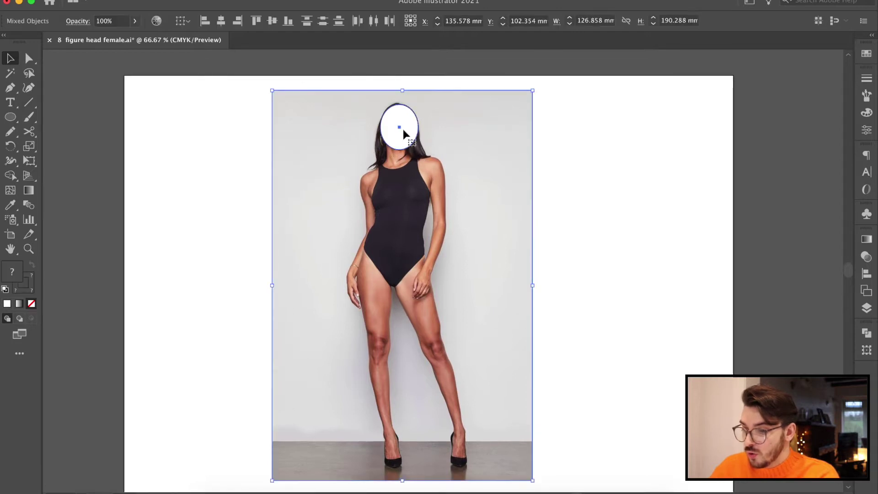
pyautogui.keyDown('shift'); pyautogui.click(466, 137); pyautogui.keyUp('shift')
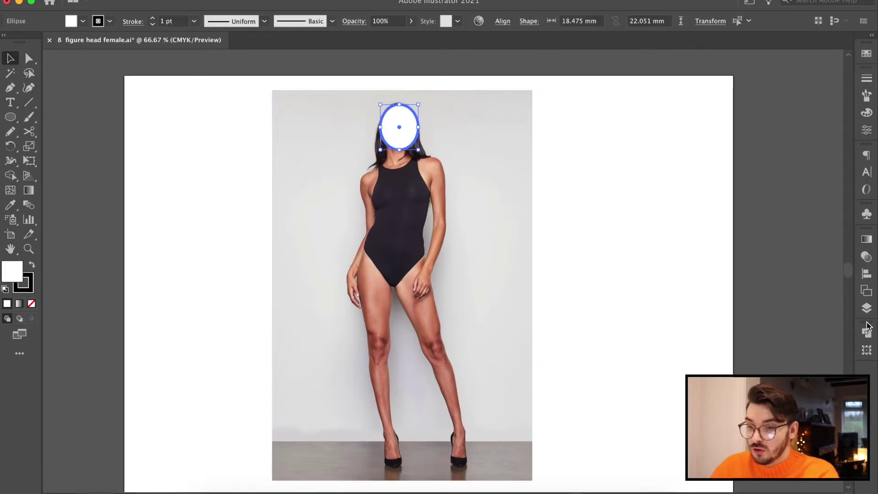
pyautogui.click(869, 269)
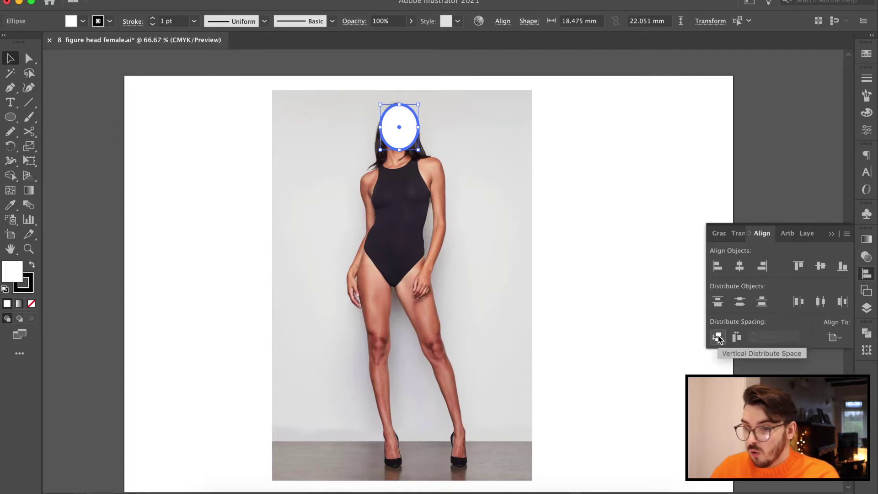
pyautogui.click(718, 337)
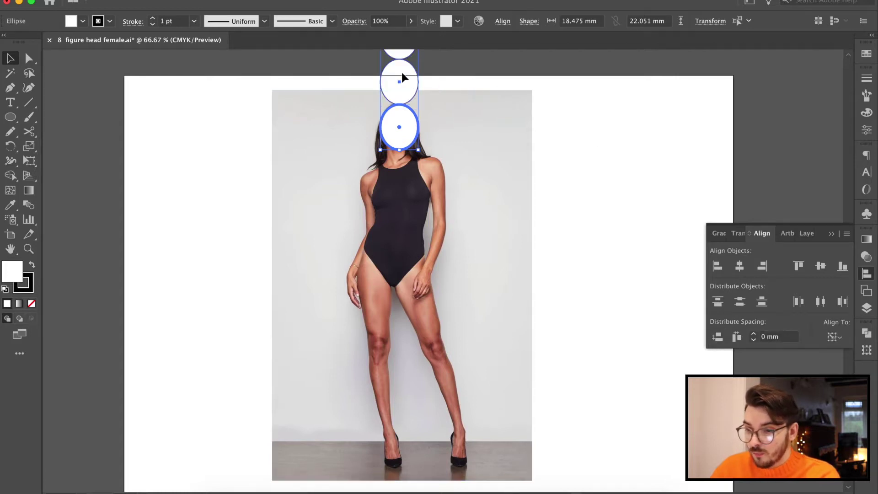
pyautogui.moveTo(401, 70); pyautogui.dragTo(399, 388)
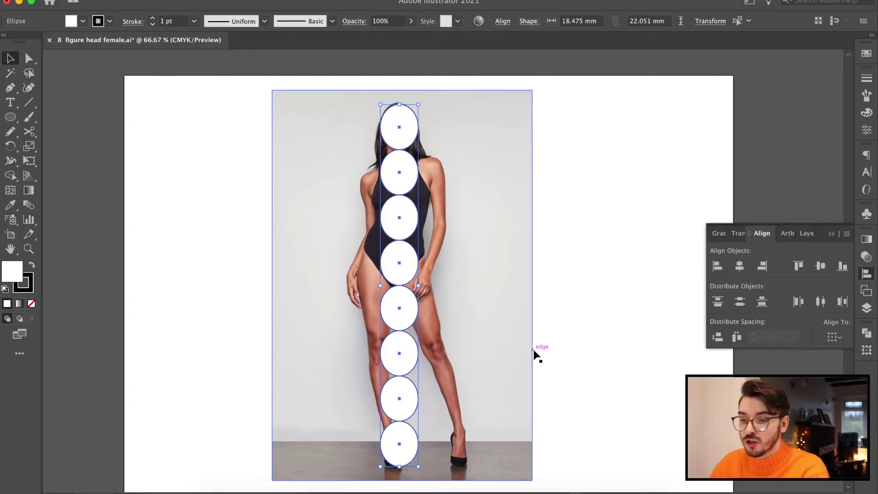
pyautogui.press('Delete')
# - Start a Pen path at the hair parting and trace the right-hand side of the face down to the jaw
pyautogui.press('super+equal')
pyautogui.press('super+equal')
pyautogui.press('super+equal')
pyautogui.moveTo(358, 133); pyautogui.dragTo(386, 484)
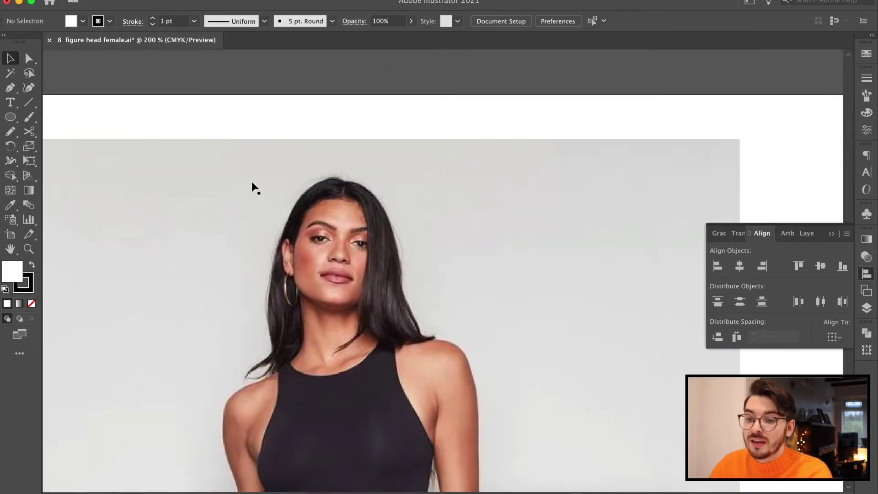
pyautogui.click(9, 87)
pyautogui.scroll(6, 273, 169)
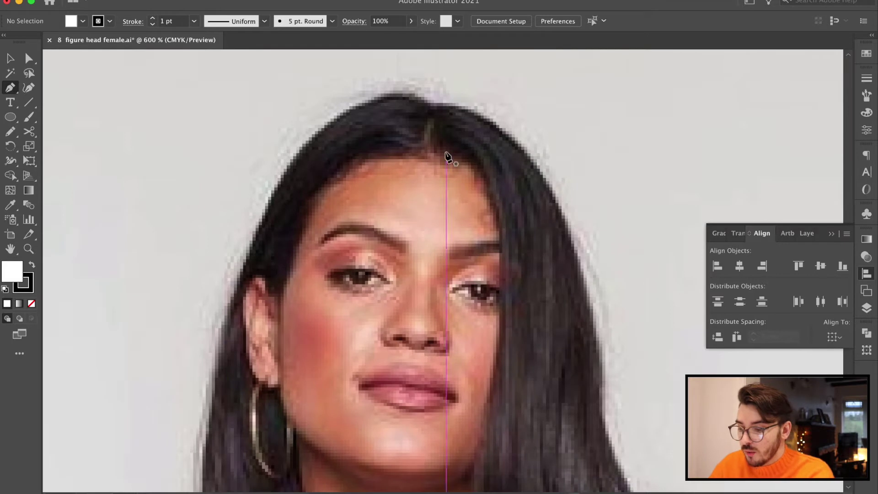
pyautogui.click(429, 117)
pyautogui.moveTo(538, 323); pyautogui.dragTo(524, 459)
pyautogui.keyDown('alt'); pyautogui.click(538, 270); pyautogui.keyUp('alt')
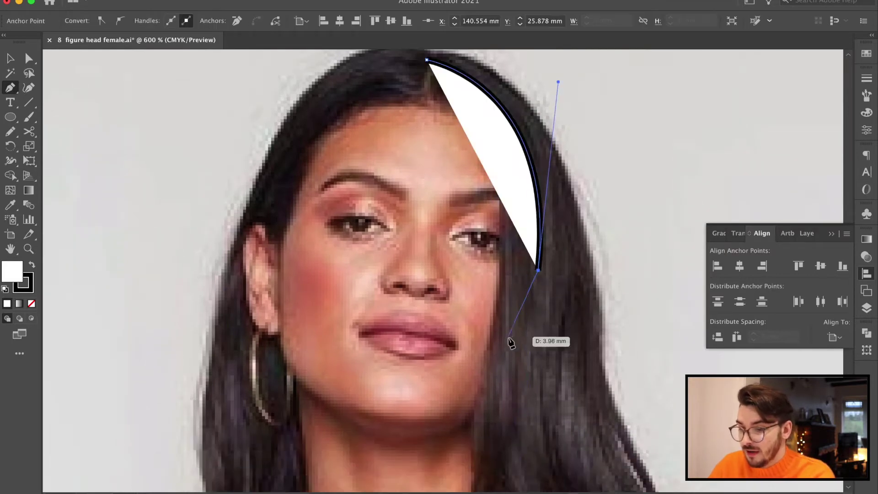
pyautogui.moveTo(519, 352); pyautogui.dragTo(500, 233)
pyautogui.moveTo(465, 297); pyautogui.dragTo(434, 331)
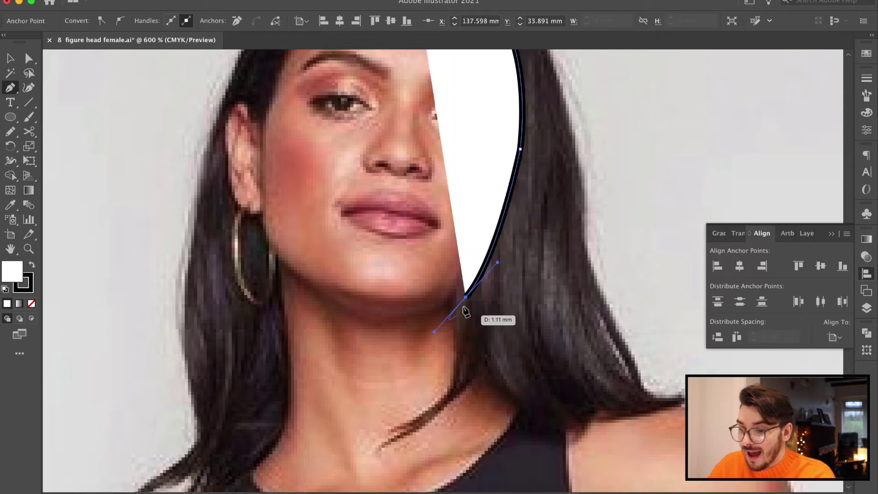
# - Continue the outline from the jaw along the neck, over the right-hand shoulder and down the upper arm
pyautogui.moveTo(541, 399); pyautogui.dragTo(606, 407)
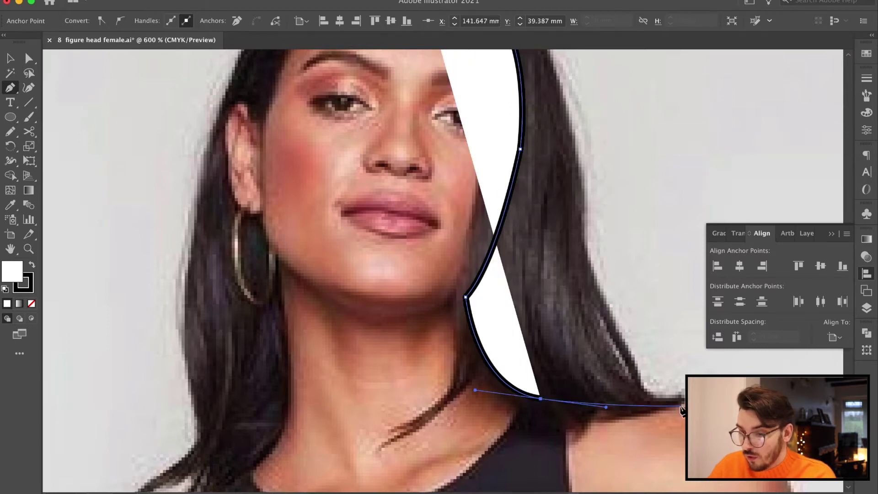
pyautogui.moveTo(680, 406); pyautogui.dragTo(423, 197)
pyautogui.moveTo(518, 288); pyautogui.dragTo(476, 96)
pyautogui.moveTo(472, 206); pyautogui.dragTo(472, 249)
pyautogui.moveTo(443, 369); pyautogui.dragTo(431, 101)
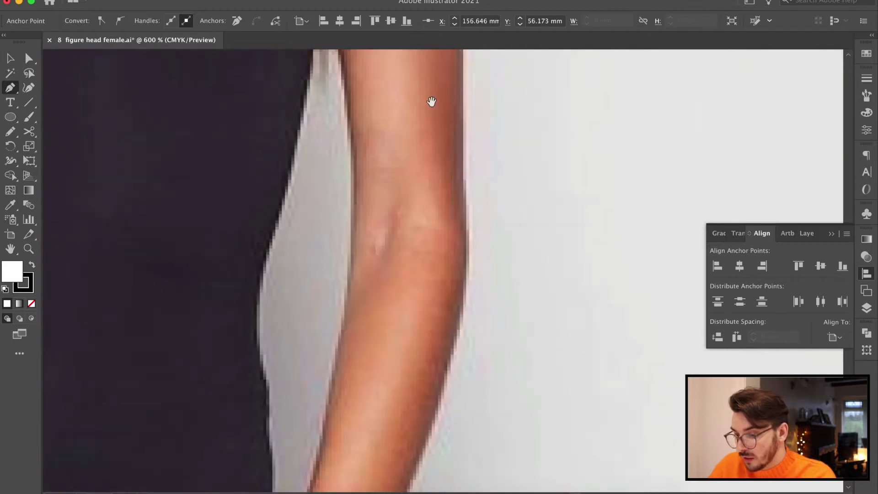
# - Trace the outer edge of the right-hand arm from the elbow along the forearm to the wrist and hand
pyautogui.moveTo(466, 239); pyautogui.dragTo(466, 242)
pyautogui.moveTo(439, 392); pyautogui.dragTo(528, 66)
pyautogui.click(455, 260)
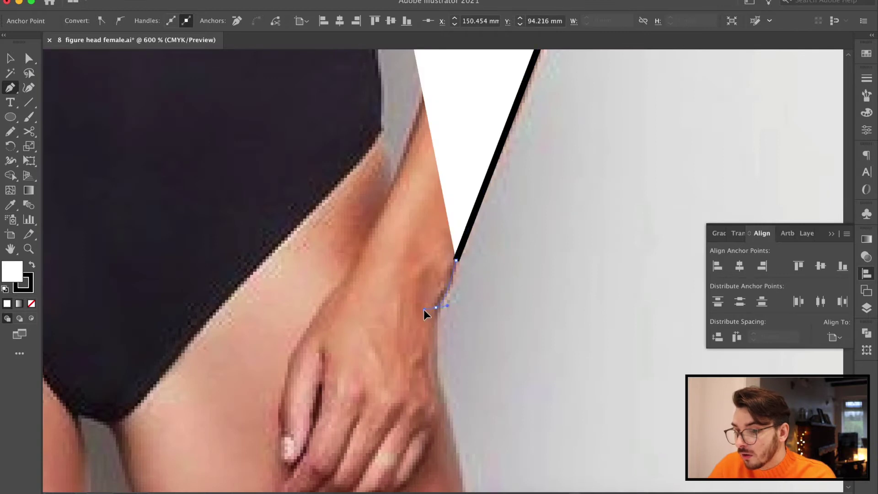
pyautogui.moveTo(423, 309); pyautogui.dragTo(438, 312)
pyautogui.click(436, 379)
# - Extend the outline from the hand down the outer thigh of the right-hand leg and along the knee
pyautogui.moveTo(456, 427); pyautogui.dragTo(379, 122)
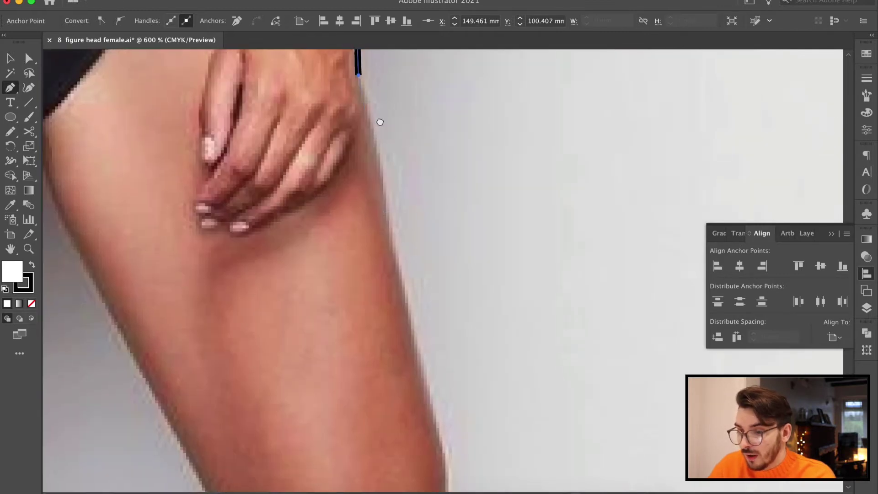
pyautogui.click(387, 213)
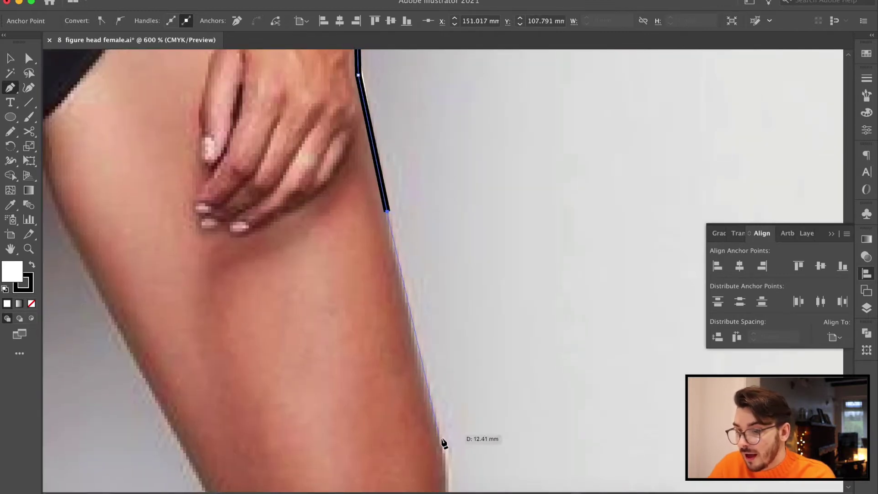
pyautogui.click(442, 449)
pyautogui.moveTo(425, 388); pyautogui.dragTo(364, 180)
pyautogui.moveTo(388, 345); pyautogui.dragTo(366, 268)
pyautogui.click(375, 291)
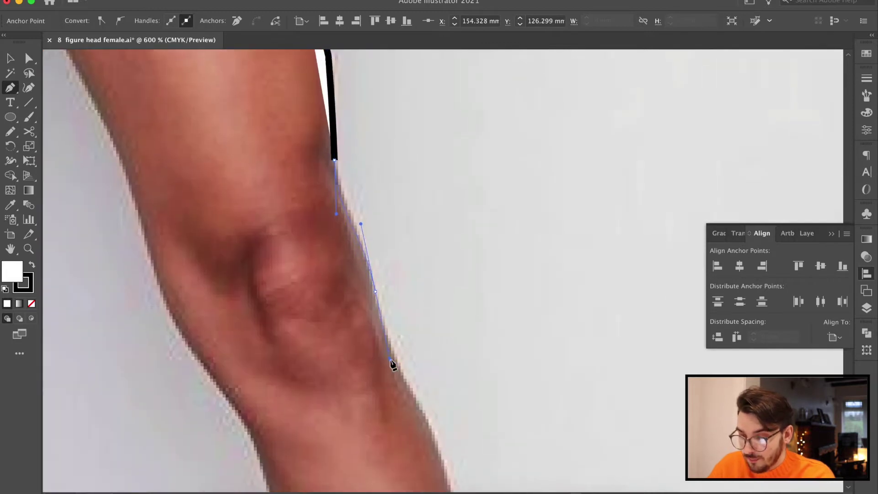
# - Trace the outer calf of the right-hand leg from below the knee to just above the ankle
pyautogui.click(415, 401)
pyautogui.moveTo(415, 401); pyautogui.dragTo(323, 149)
pyautogui.click(376, 349)
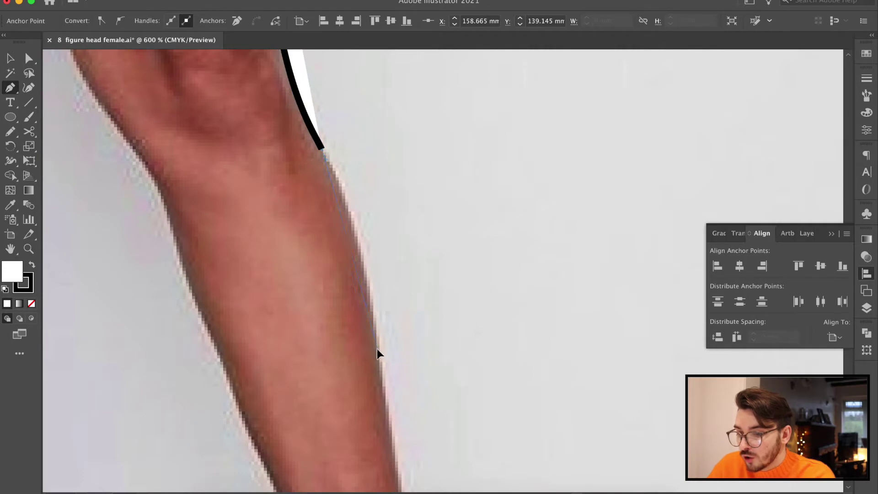
pyautogui.moveTo(386, 467); pyautogui.dragTo(312, 123)
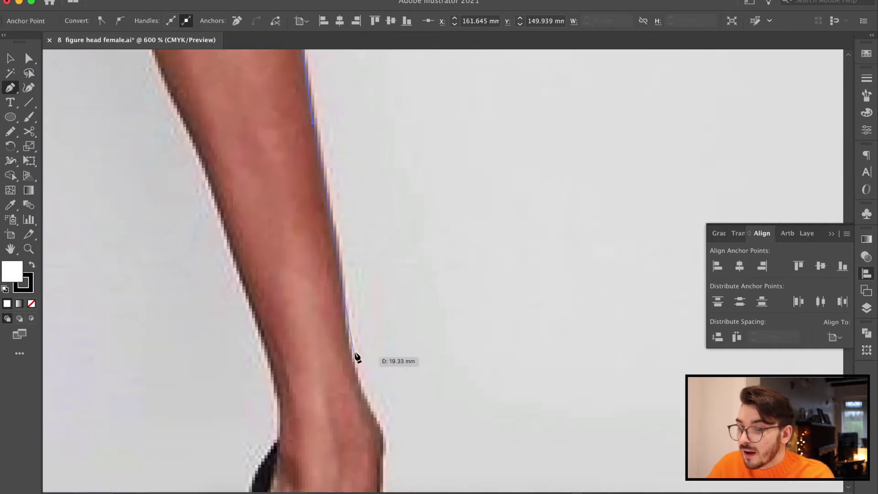
pyautogui.click(348, 339)
# - Outline the right-hand ankle and outer foot, and carry the path around the toe of the shoe
pyautogui.moveTo(375, 420)
pyautogui.mouseDown()
pyautogui.moveTo(391, 448)
pyautogui.moveTo(383, 484)
pyautogui.mouseUp()
pyautogui.scroll(-10, 383, 485)
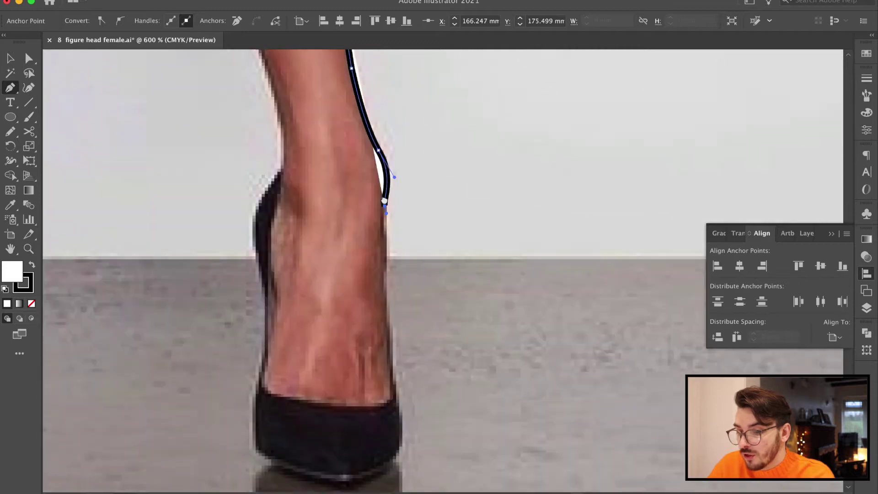
pyautogui.click(394, 355)
pyautogui.click(396, 395)
pyautogui.moveTo(351, 469); pyautogui.dragTo(277, 483)
pyautogui.press('super+z')
pyautogui.click(399, 427)
pyautogui.moveTo(347, 474); pyautogui.dragTo(294, 491)
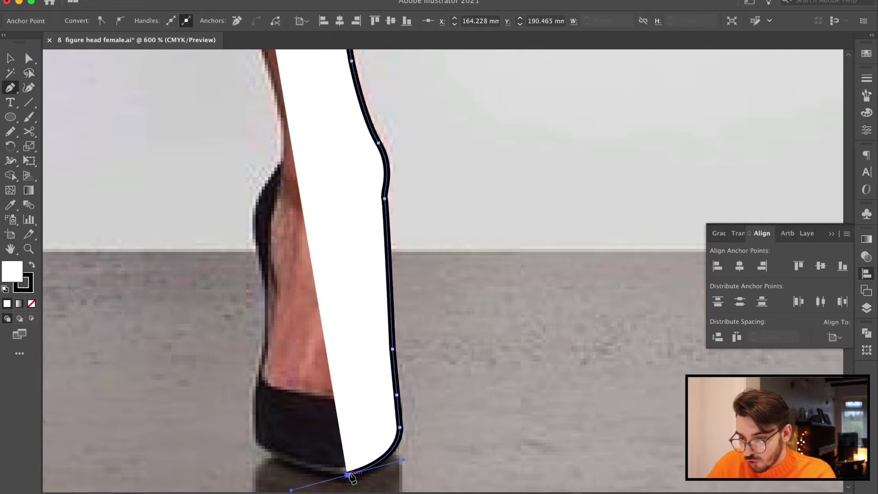
pyautogui.click(347, 474)
pyautogui.moveTo(253, 444); pyautogui.dragTo(251, 433)
# - Remove the path's fill and trace the inner edge of the right-hand leg from the shoe up past the knee
pyautogui.click(31, 303)
pyautogui.scroll(8, 320, 293)
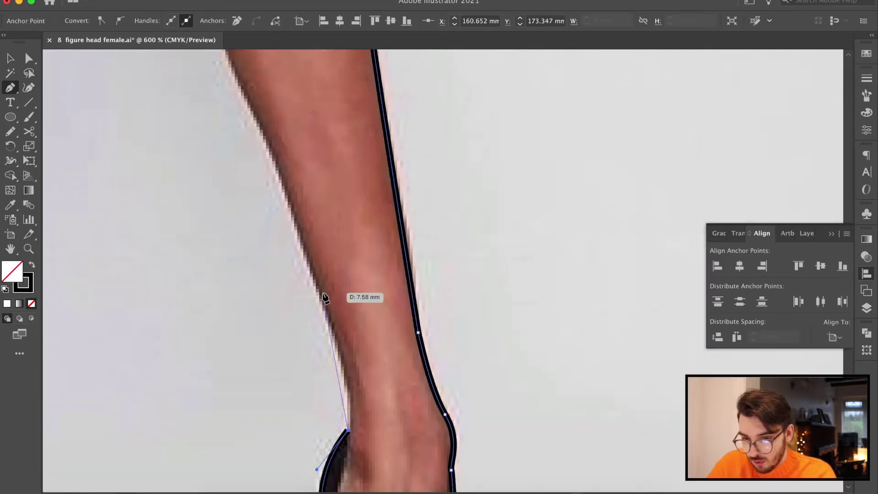
pyautogui.click(327, 305)
pyautogui.scroll(5, 246, 97)
pyautogui.moveTo(246, 97); pyautogui.dragTo(247, 73)
pyautogui.click(299, 229)
pyautogui.scroll(6, 247, 73)
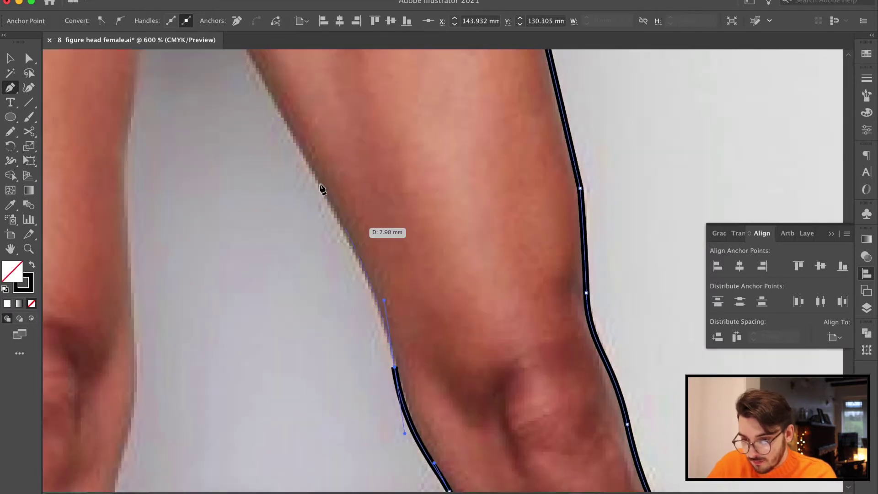
# - Trace the inner thigh of the right-hand leg up to the crotch and curve across to the other leg
pyautogui.click(265, 74)
pyautogui.scroll(6, 265, 78)
pyautogui.moveTo(340, 239); pyautogui.dragTo(335, 220)
pyautogui.click(300, 129)
pyautogui.moveTo(269, 122); pyautogui.dragTo(271, 172)
# - Trace the inner edge of the left-hand leg from the crotch down the thigh and past the knee
pyautogui.moveTo(261, 369); pyautogui.dragTo(245, 194)
pyautogui.click(243, 356)
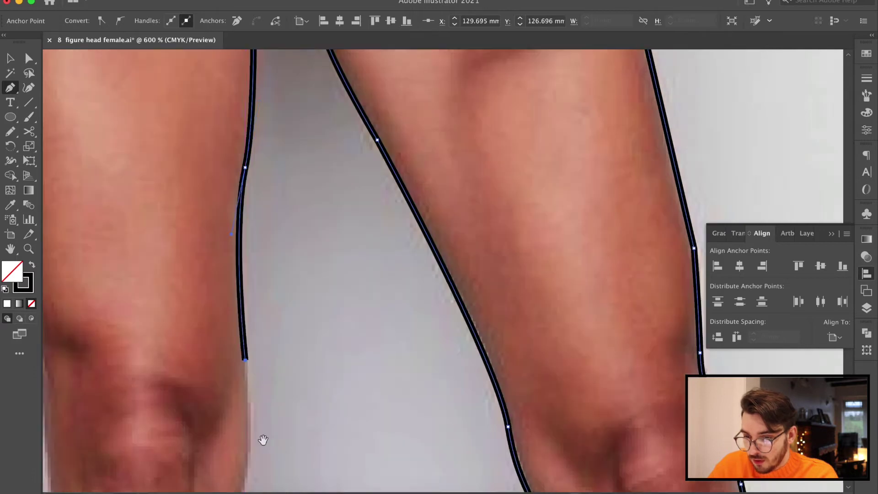
pyautogui.moveTo(263, 439); pyautogui.dragTo(270, 265)
pyautogui.moveTo(237, 356); pyautogui.dragTo(246, 218)
pyautogui.moveTo(259, 345); pyautogui.dragTo(260, 384)
# - Continue the outline along the inner calf of the left-hand leg to just above the ankle
pyautogui.moveTo(284, 435); pyautogui.dragTo(291, 134)
pyautogui.click(276, 243)
pyautogui.moveTo(290, 458); pyautogui.dragTo(294, 474)
pyautogui.moveTo(293, 467); pyautogui.dragTo(278, 223)
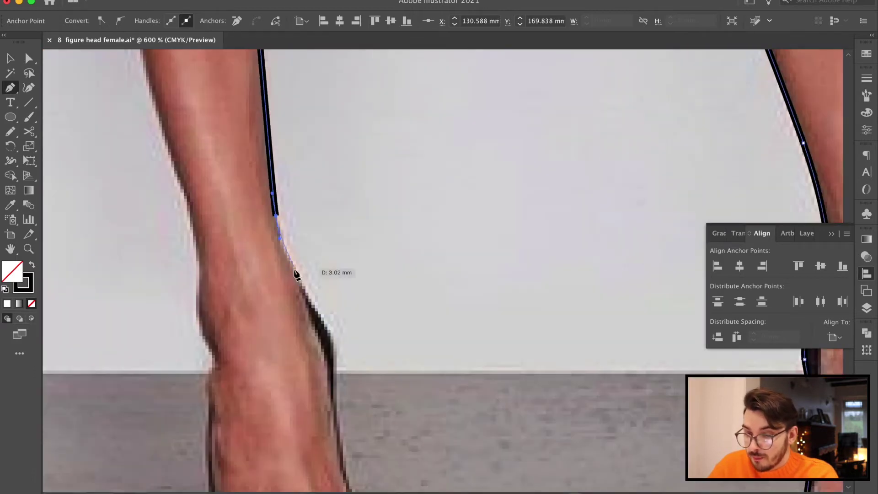
# - Outline the left-hand shoe from the ankle past the heel, around the toe and up its outer side
pyautogui.moveTo(295, 278); pyautogui.dragTo(300, 288)
pyautogui.moveTo(335, 345); pyautogui.dragTo(334, 355)
pyautogui.click(328, 289)
pyautogui.moveTo(348, 392); pyautogui.dragTo(336, 436)
pyautogui.moveTo(293, 417); pyautogui.dragTo(251, 426)
pyautogui.click(197, 390)
pyautogui.moveTo(197, 185); pyautogui.dragTo(196, 175)
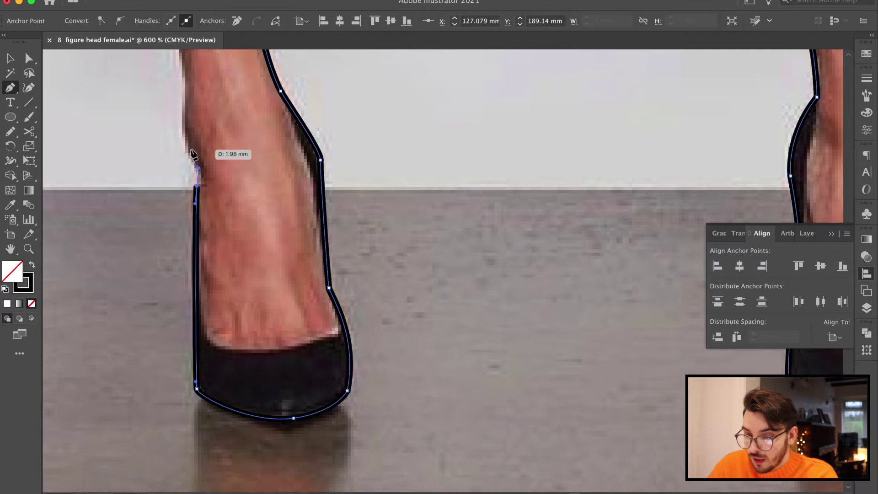
# - Trace the outer edge of the left-hand leg from the ankle up the thigh to the thumb
pyautogui.click(187, 143)
pyautogui.moveTo(184, 89); pyautogui.dragTo(180, 54)
pyautogui.scroll(20, 172, 149)
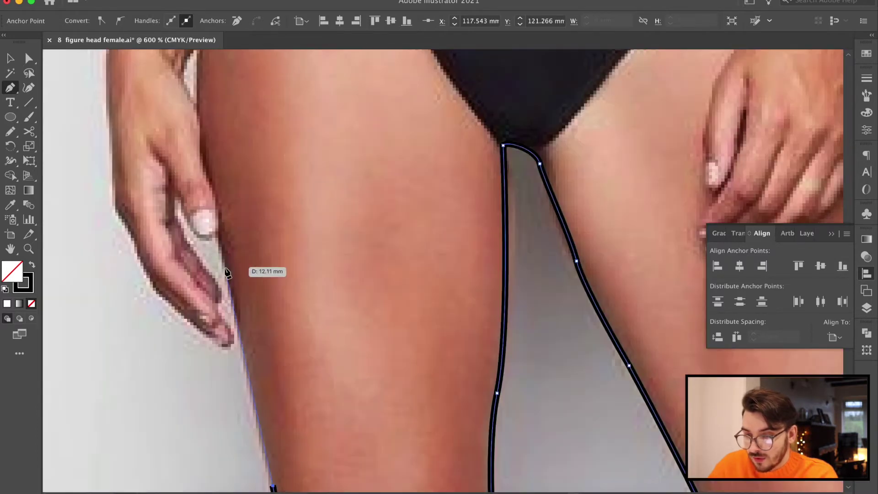
pyautogui.click(224, 267)
pyautogui.click(216, 236)
# - Outline the thumb tip and the gap between the thumb and the fingers of the left-hand hand
pyautogui.moveTo(198, 236); pyautogui.dragTo(192, 229)
pyautogui.click(175, 194)
pyautogui.click(175, 217)
pyautogui.click(189, 241)
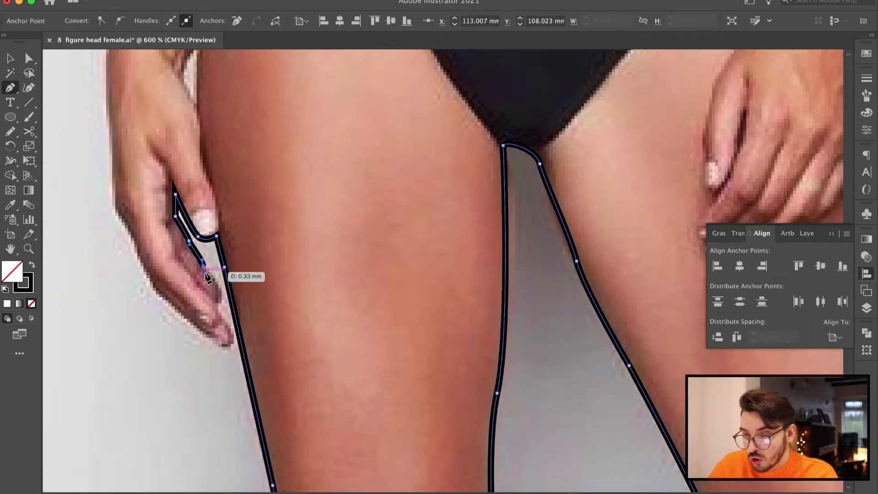
pyautogui.moveTo(203, 266); pyautogui.dragTo(203, 272)
# - Carry the outline around the fingertips and up the outer edge of the left-hand hand to the knuckles
pyautogui.moveTo(219, 300); pyautogui.dragTo(215, 317)
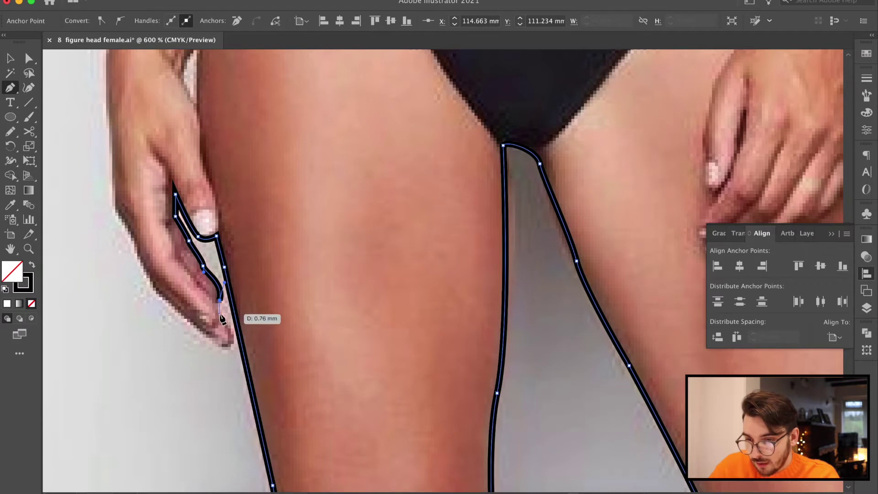
pyautogui.click(219, 314)
pyautogui.click(224, 346)
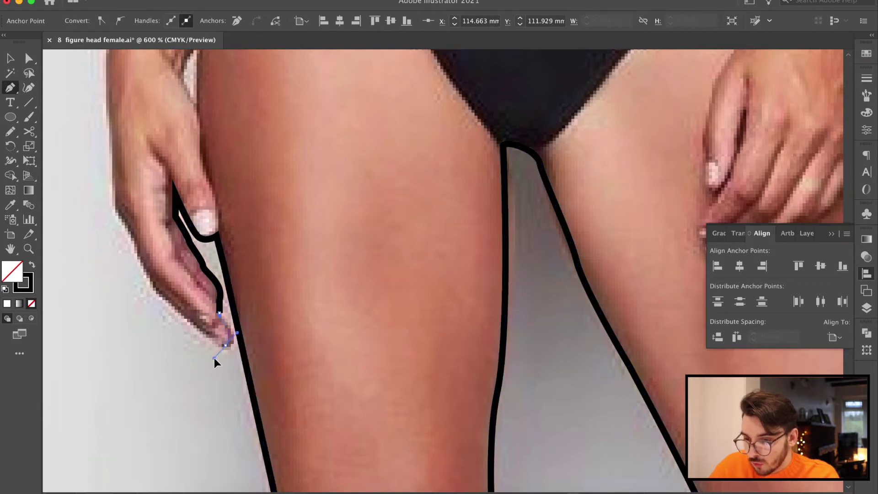
pyautogui.moveTo(214, 357); pyautogui.dragTo(215, 352)
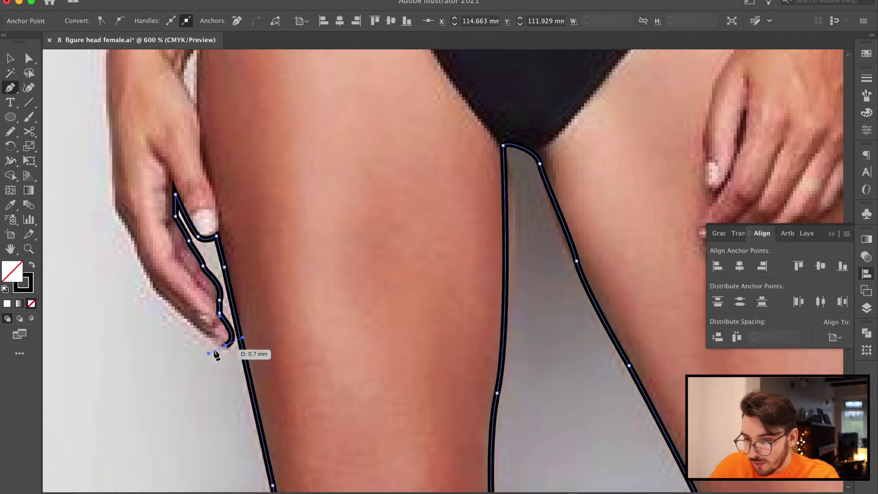
pyautogui.click(158, 295)
pyautogui.click(131, 232)
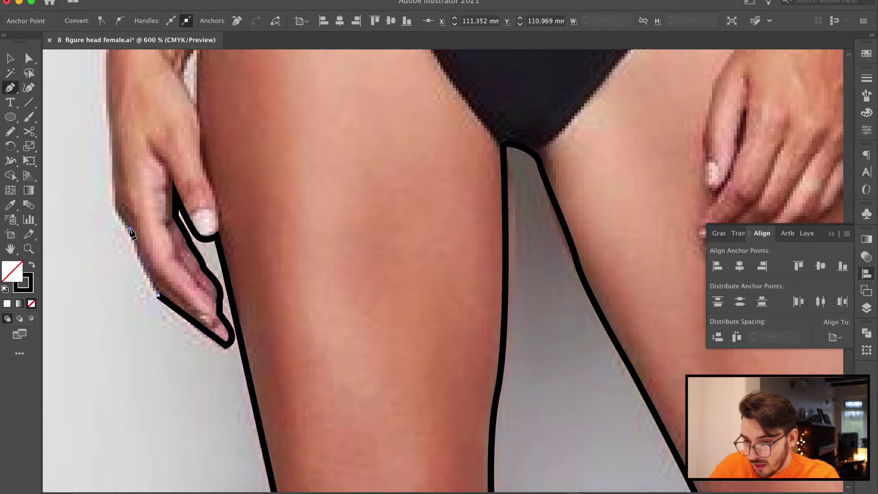
pyautogui.click(112, 198)
# - Carry the outline from the left-hand hand past the wrist and up the outer forearm and upper arm to the shoulder
pyautogui.moveTo(126, 83); pyautogui.dragTo(124, 239)
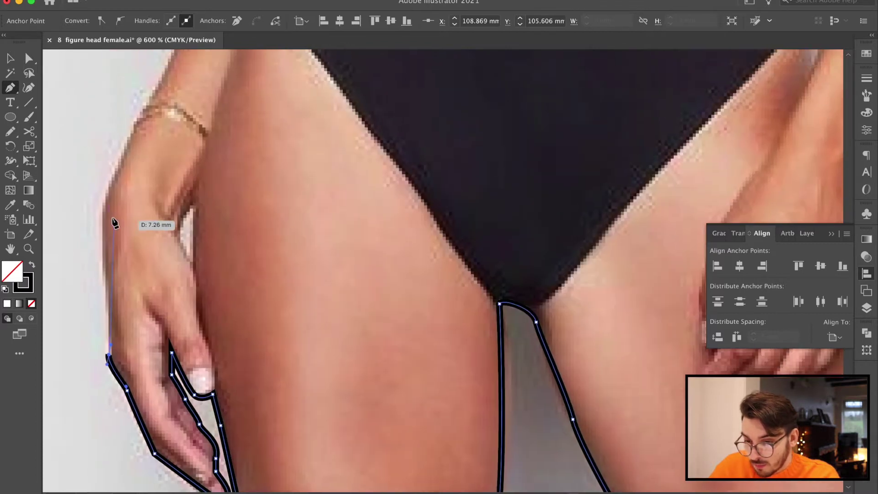
pyautogui.click(103, 222)
pyautogui.moveTo(130, 136); pyautogui.dragTo(137, 122)
pyautogui.moveTo(136, 123); pyautogui.dragTo(88, 376)
pyautogui.moveTo(171, 201); pyautogui.dragTo(213, 110)
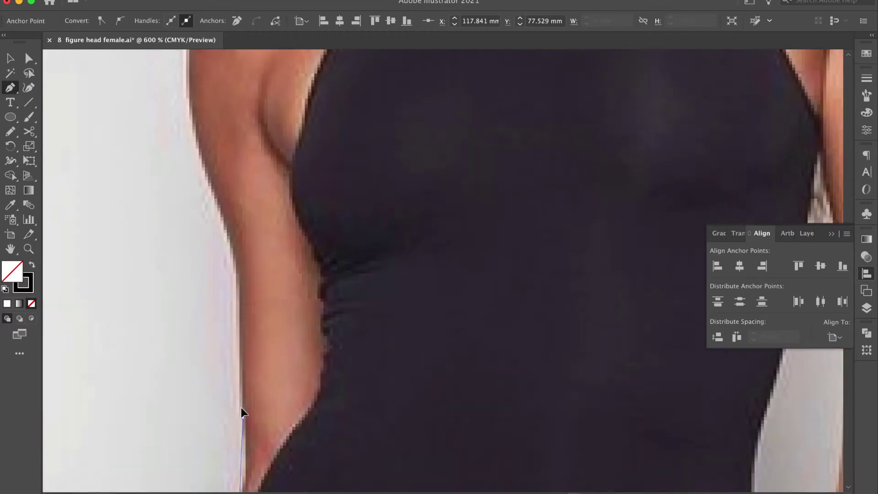
pyautogui.moveTo(372, 177); pyautogui.dragTo(353, 175)
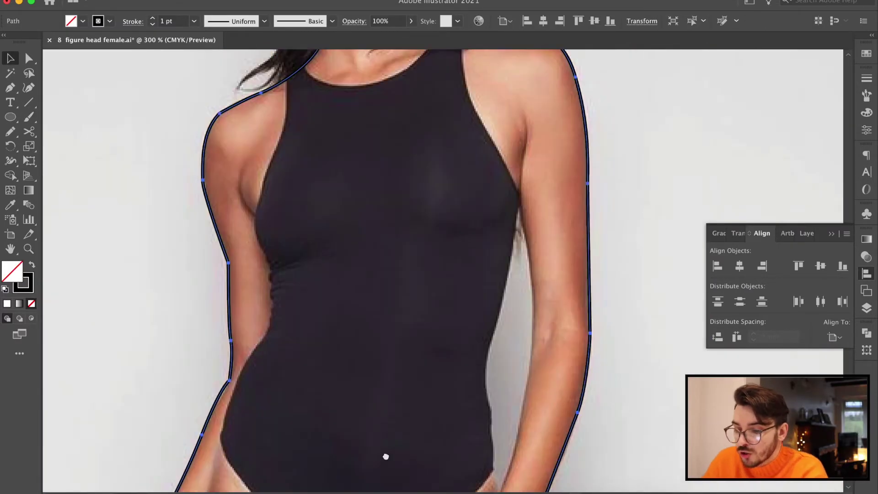
# - Trace the bodysuit's right-hand edge from the shoulder along the armhole, side and leg opening down to the crotch
pyautogui.click(9, 88)
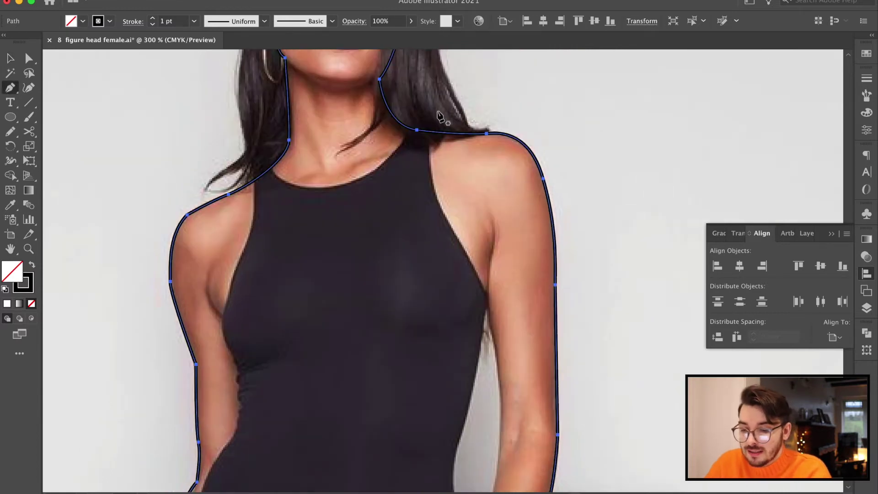
pyautogui.moveTo(436, 111); pyautogui.dragTo(437, 185)
pyautogui.moveTo(439, 215); pyautogui.dragTo(442, 226)
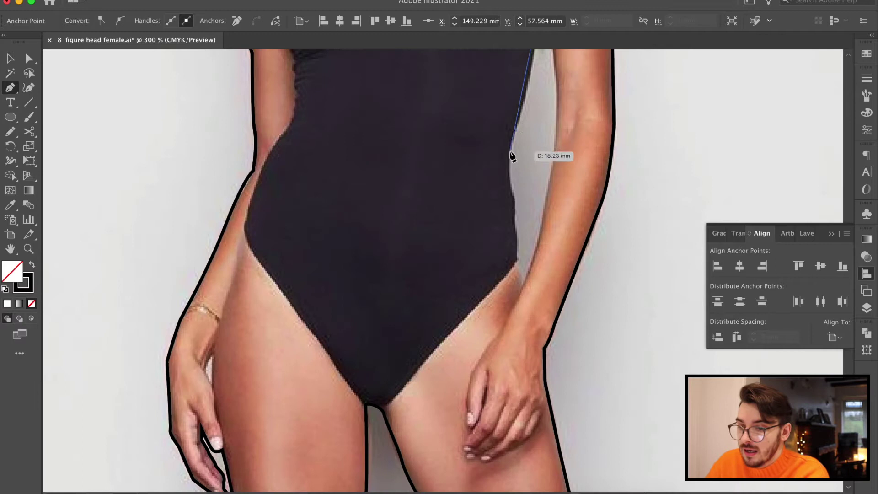
pyautogui.moveTo(515, 135); pyautogui.dragTo(504, 170)
pyautogui.click(517, 259)
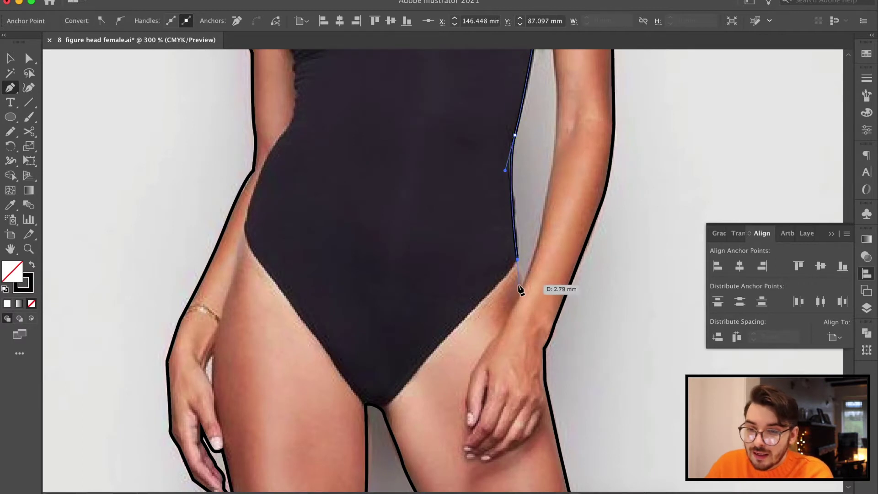
pyautogui.moveTo(383, 405); pyautogui.dragTo(356, 435)
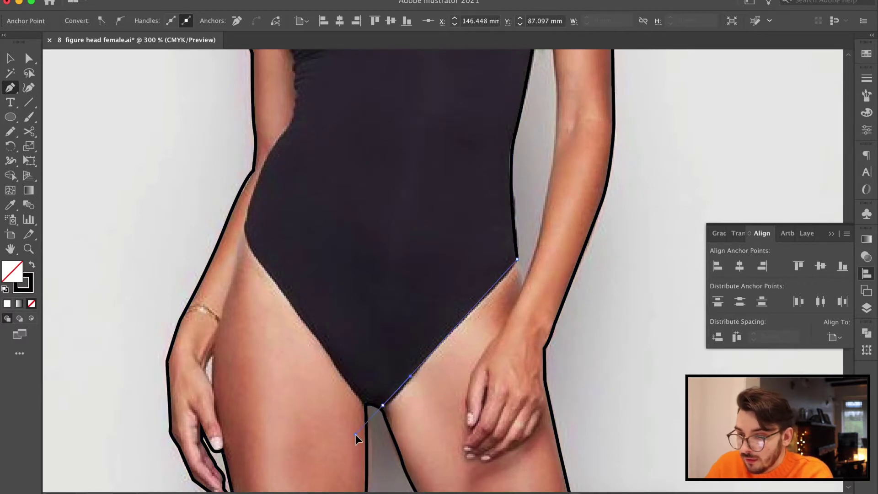
pyautogui.click(382, 405)
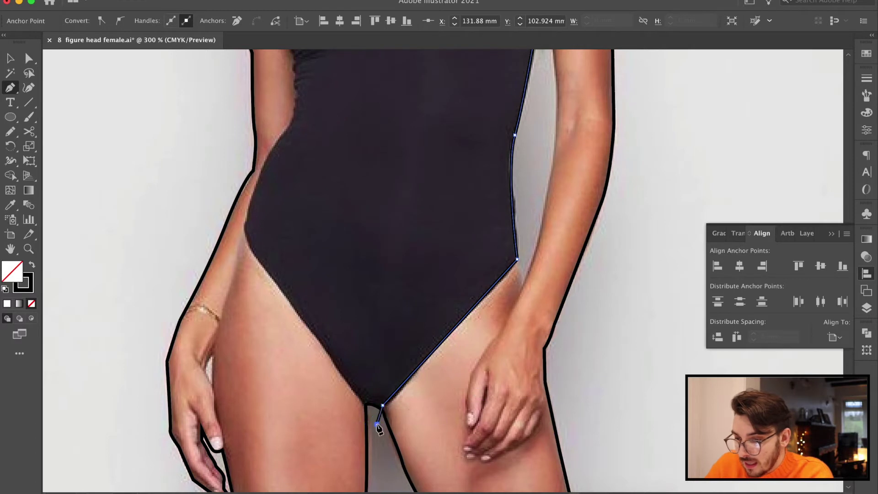
# - Trace the bodysuit's left-hand leg opening from the crotch to the hip and continue up to the waist
pyautogui.click(349, 379)
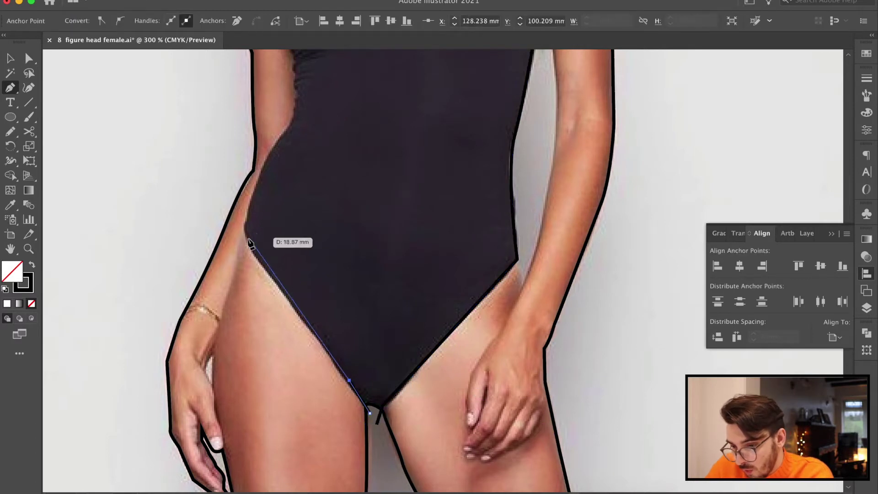
pyautogui.moveTo(244, 231); pyautogui.dragTo(246, 203)
pyautogui.moveTo(296, 118); pyautogui.dragTo(280, 171)
pyautogui.click(284, 238)
# - Extend the bodysuit line up the left-hand bust and armhole to just past the shoulder outline
pyautogui.moveTo(268, 136); pyautogui.dragTo(270, 127)
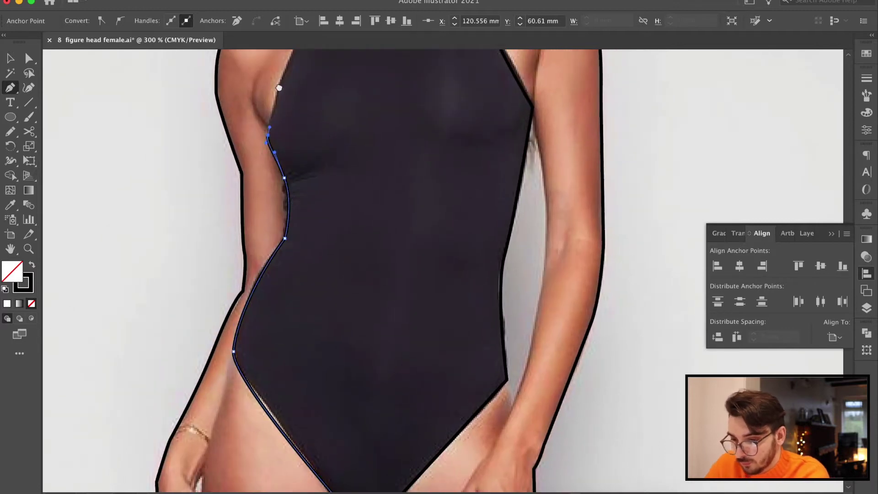
pyautogui.moveTo(278, 86); pyautogui.dragTo(251, 262)
pyautogui.moveTo(265, 225); pyautogui.dragTo(284, 182)
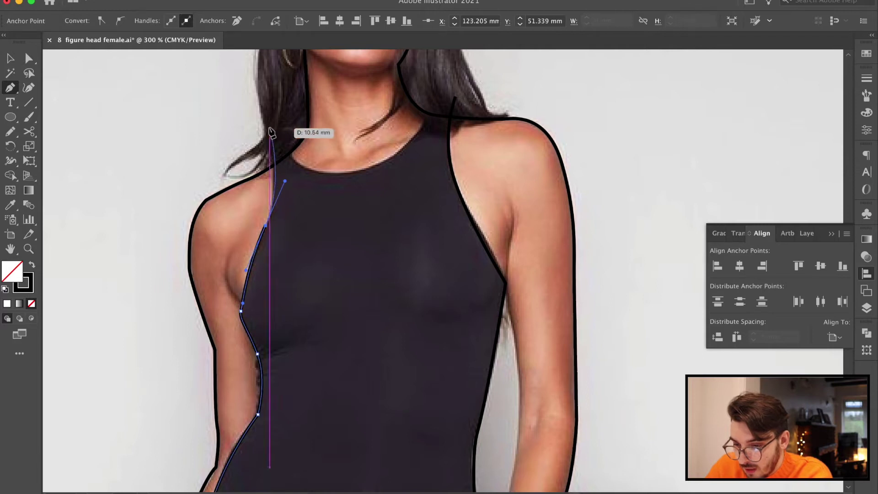
pyautogui.click(265, 120)
# - Select the bodysuit lines together with the figure outline and split them with Pathfinder Divide
pyautogui.click(11, 58)
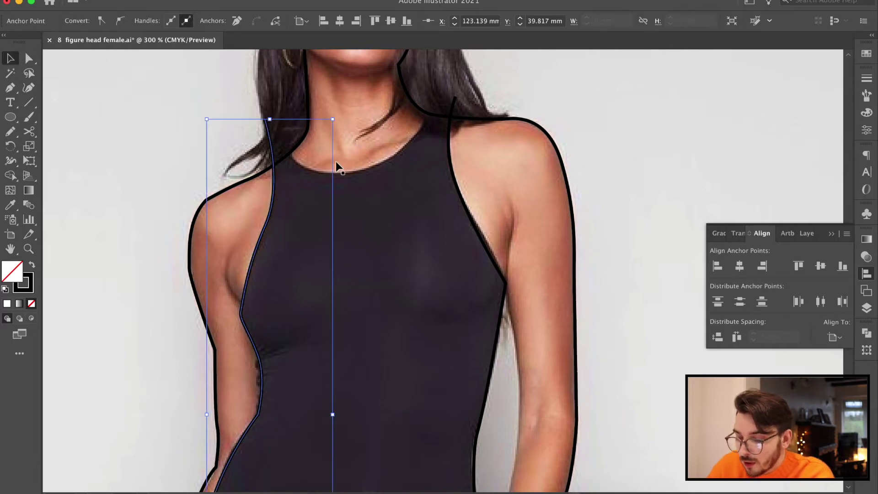
pyautogui.keyDown('shift'); pyautogui.click(271, 167); pyautogui.keyUp('shift')
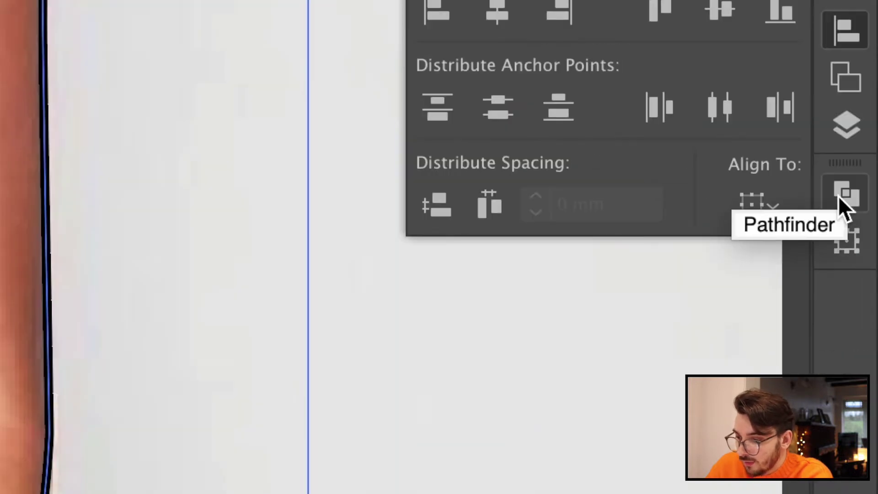
pyautogui.click(863, 334)
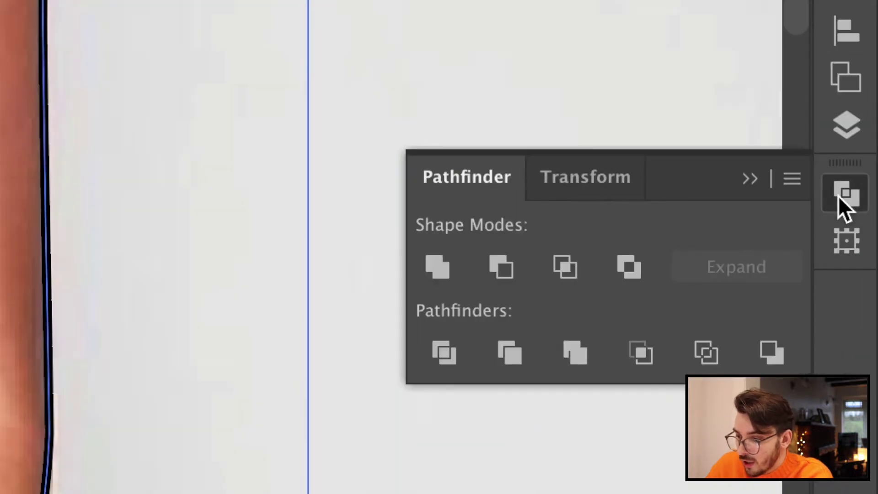
pyautogui.click(458, 346)
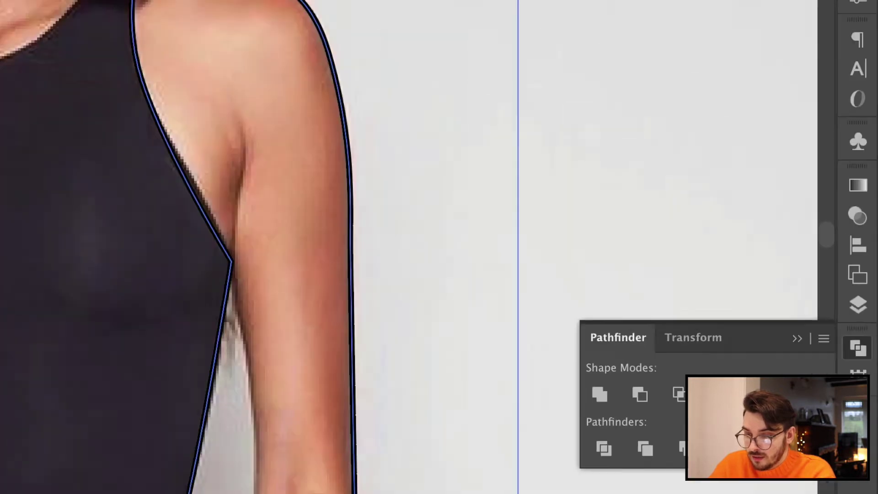
# - Trace the inner edge of the right-hand arm from the underarm past the elbow and wrist to the base of the thumb
pyautogui.press('p')
pyautogui.click(485, 285)
pyautogui.click(506, 283)
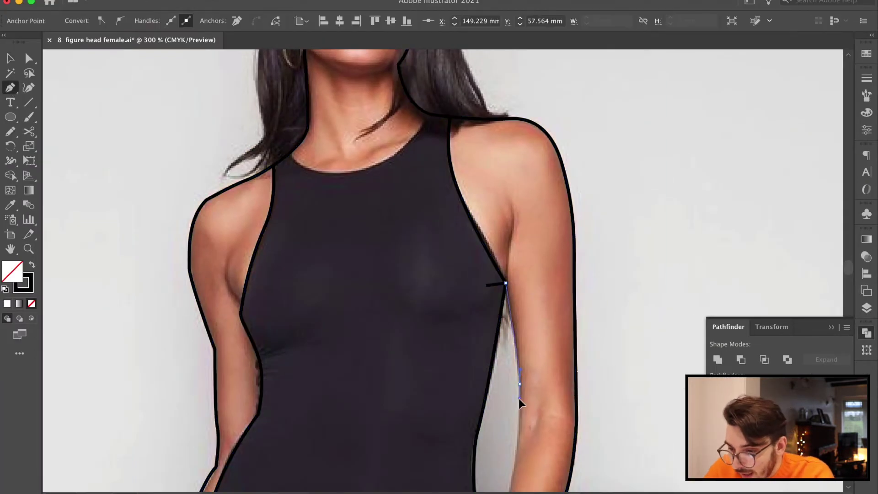
pyautogui.scroll(-10, 519, 399)
pyautogui.moveTo(539, 245); pyautogui.dragTo(539, 245)
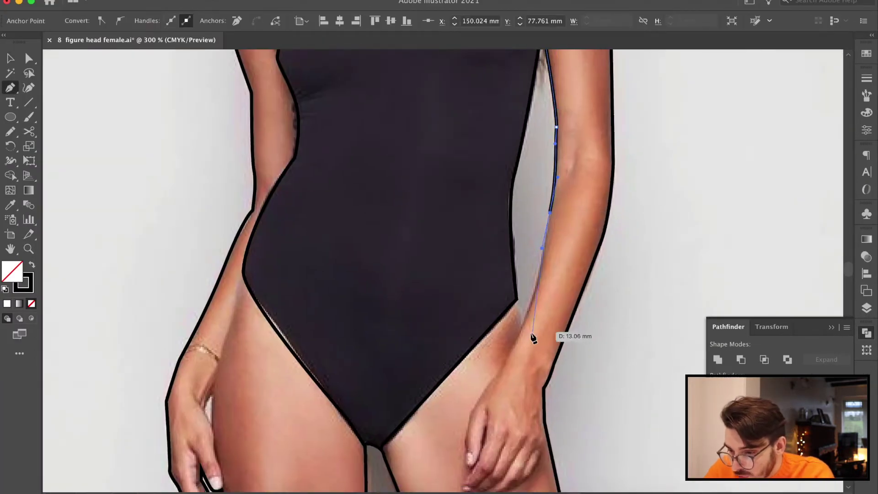
pyautogui.moveTo(517, 338); pyautogui.dragTo(499, 371)
pyautogui.click(472, 410)
pyautogui.press('super+equal')
pyautogui.press('super+equal')
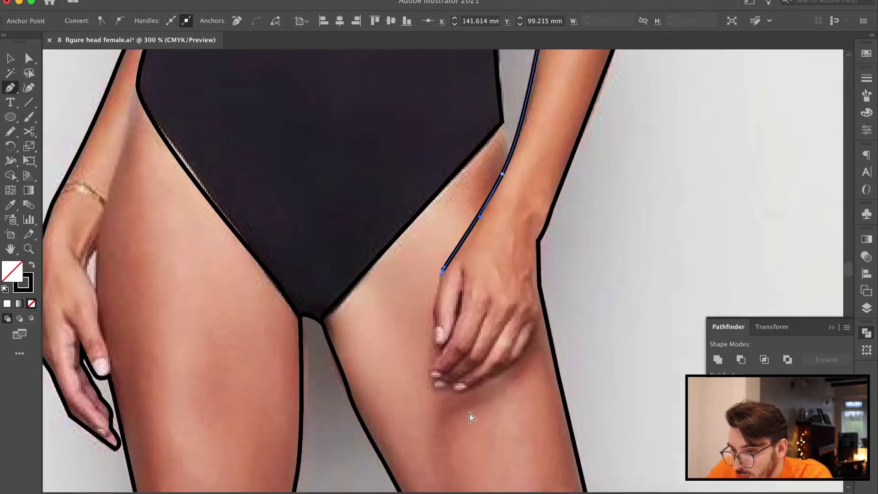
# - Outline the right-hand hand's thumb and go around its fingertips
pyautogui.moveTo(433, 364); pyautogui.dragTo(449, 387)
pyautogui.moveTo(424, 430); pyautogui.dragTo(500, 442)
pyautogui.click(435, 439)
pyautogui.click(464, 442)
pyautogui.click(522, 432)
# - Carry the line up the outer edge of the right-hand hand and end it just outside the figure outline
pyautogui.click(558, 409)
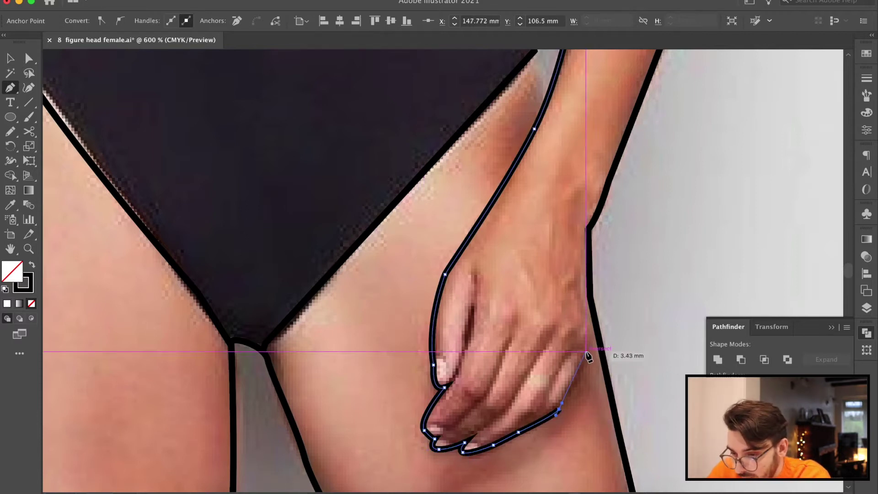
pyautogui.click(586, 352)
pyautogui.moveTo(590, 296); pyautogui.dragTo(589, 263)
pyautogui.click(627, 257)
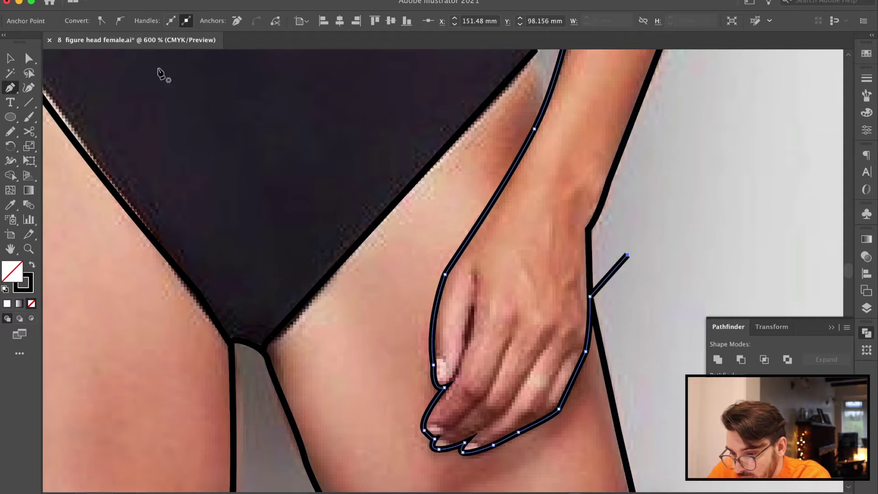
# - Select the traced outlines and delete the stray line end sticking out beside the right-hand hand
pyautogui.click(10, 58)
pyautogui.press('super+a')
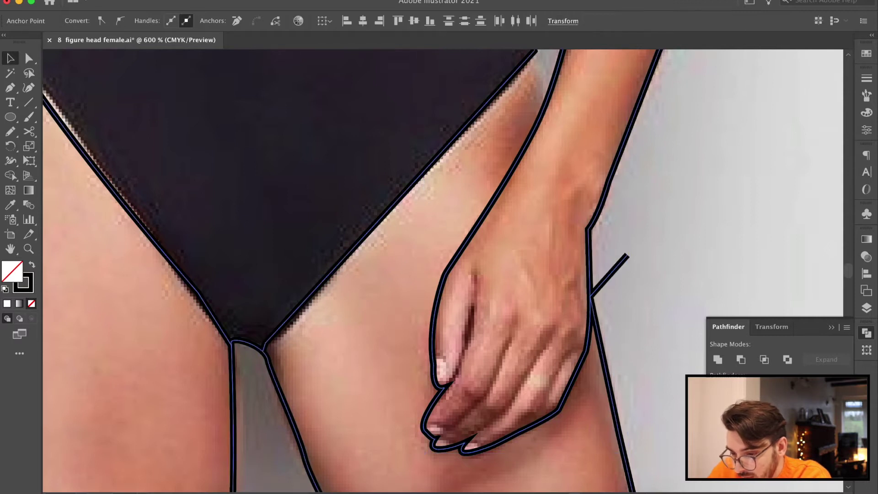
pyautogui.click(621, 215)
pyautogui.click(612, 274)
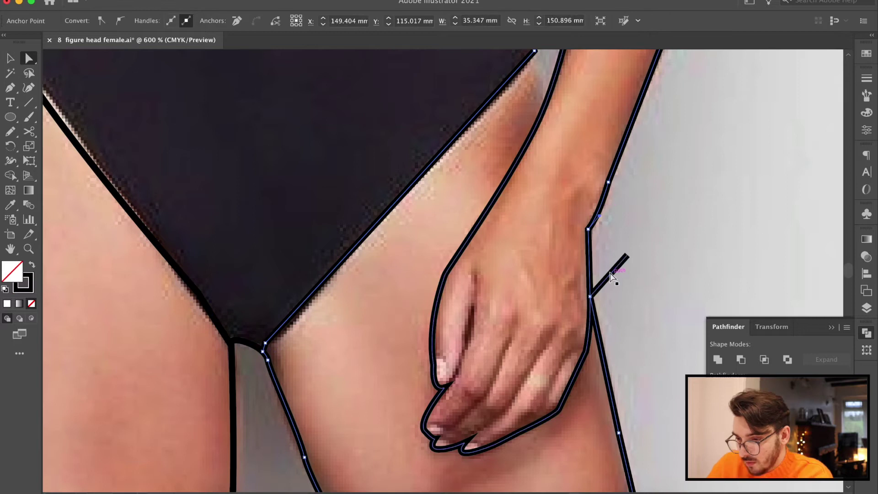
pyautogui.press('Delete')
# - Draw a short hip line from inside the bodysuit through its right-hand hip corner to the inner edge of the arm
pyautogui.moveTo(687, 158); pyautogui.dragTo(565, 399)
pyautogui.click(10, 90)
pyautogui.click(343, 225)
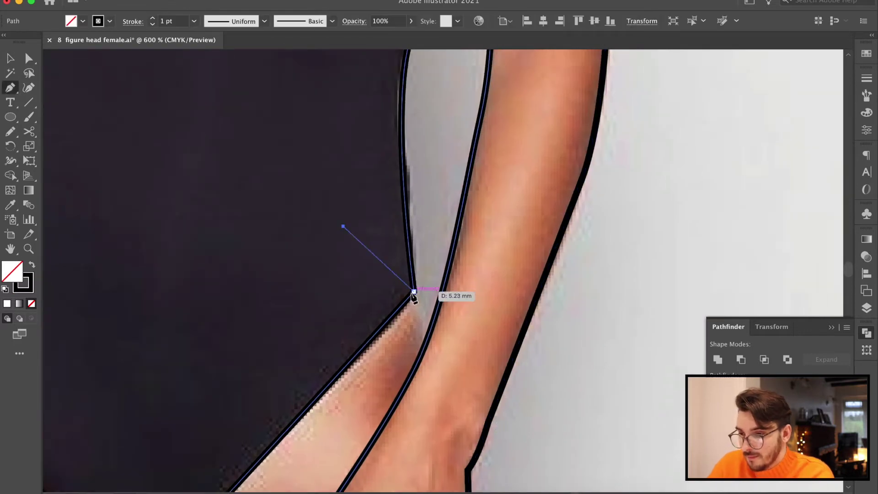
pyautogui.click(414, 292)
pyautogui.click(428, 354)
# - Trim both overshooting ends of the right-hand hip line with the Shape Builder tool and clear the selection
pyautogui.click(34, 59)
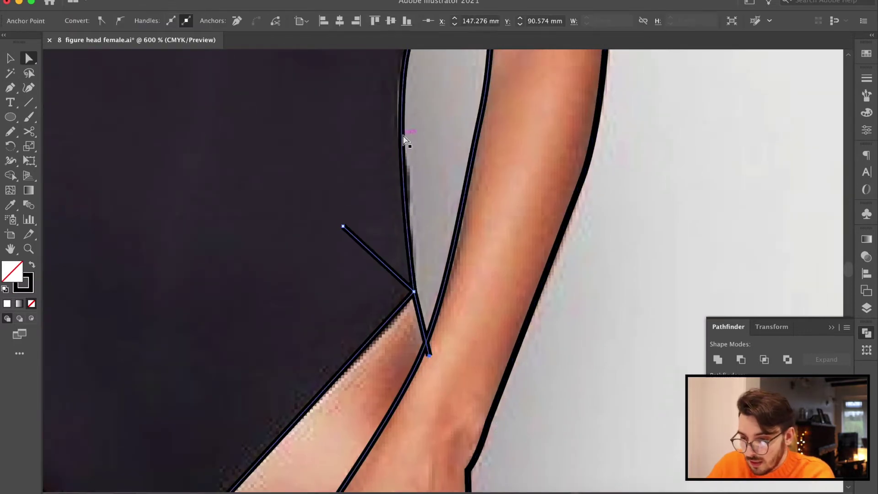
pyautogui.click(412, 263)
pyautogui.hotkey('shift', 'm')
pyautogui.keyDown('alt'); pyautogui.click(378, 258); pyautogui.keyUp('alt')
pyautogui.keyDown('alt'); pyautogui.click(428, 351); pyautogui.keyUp('alt')
pyautogui.press('a')
pyautogui.click(466, 176)
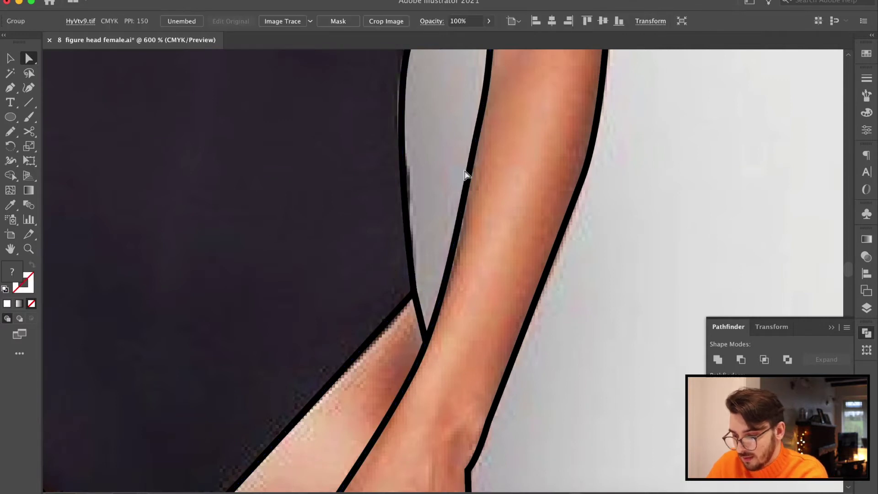
pyautogui.click(468, 169)
pyautogui.click(509, 142)
# - Trace the outer edge of the left-hand thigh from the bodysuit's hip corner down to the gap beside the wrist
pyautogui.press('super+minus')
pyautogui.press('super+minus')
pyautogui.press('super+minus')
pyautogui.press('super+minus')
pyautogui.press('super+plus')
pyautogui.press('super+plus')
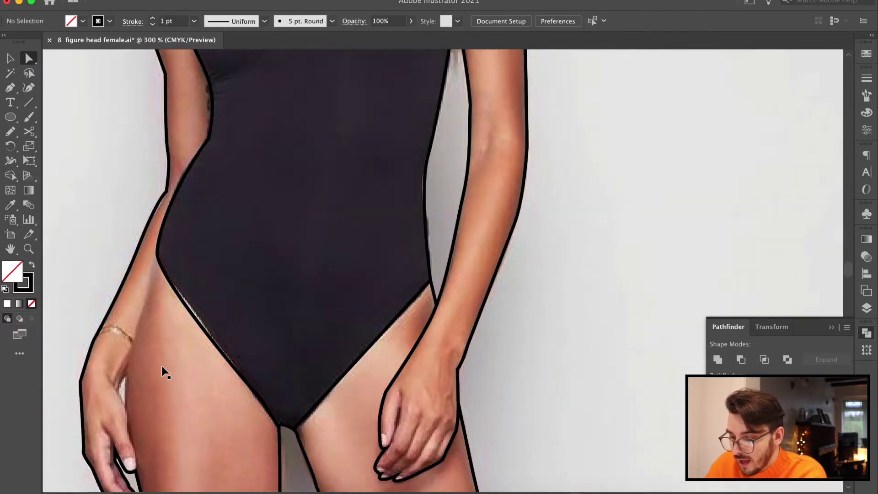
pyautogui.moveTo(132, 382); pyautogui.dragTo(243, 298)
pyautogui.moveTo(320, 119); pyautogui.dragTo(344, 230)
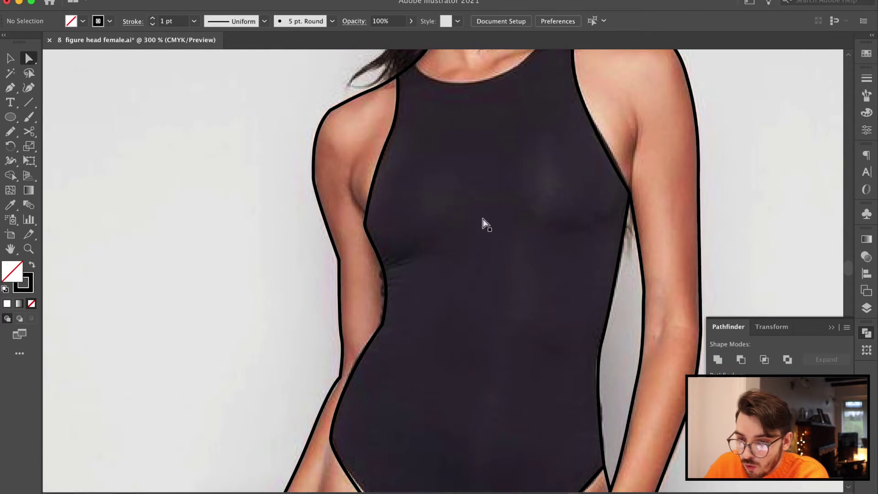
pyautogui.click(346, 431)
pyautogui.click(330, 439)
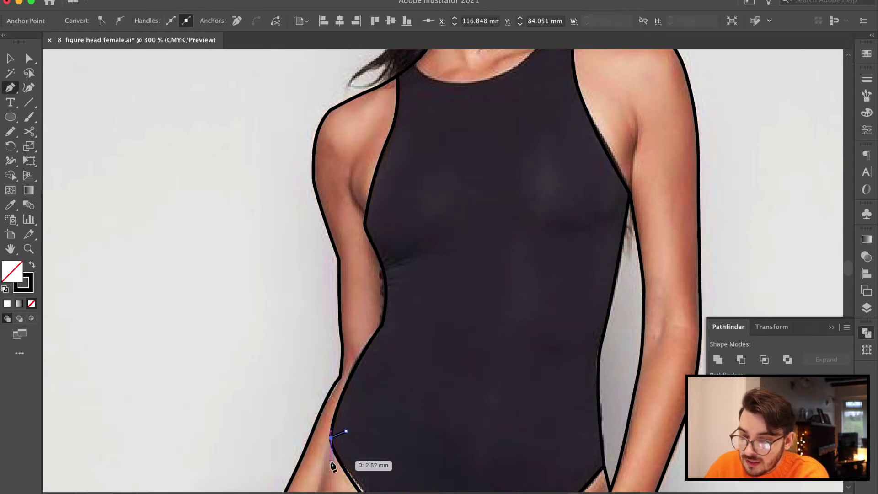
pyautogui.moveTo(313, 463); pyautogui.dragTo(350, 170)
pyautogui.click(336, 283)
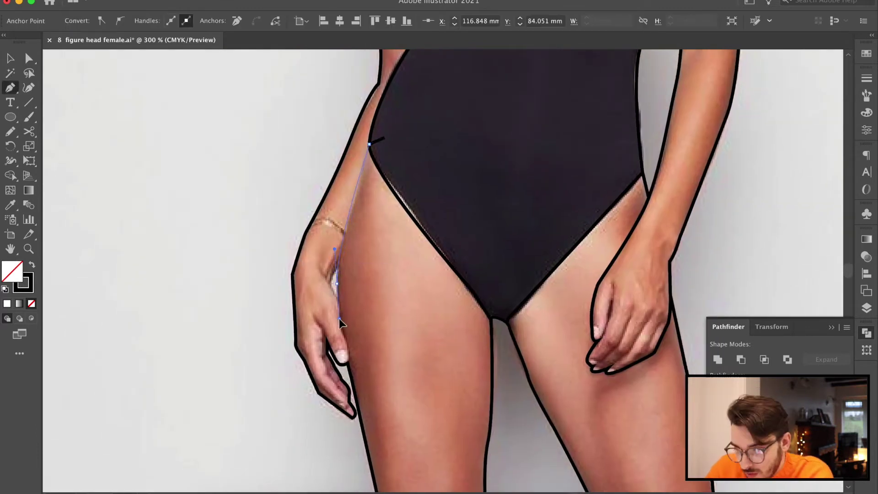
pyautogui.moveTo(339, 318); pyautogui.dragTo(342, 324)
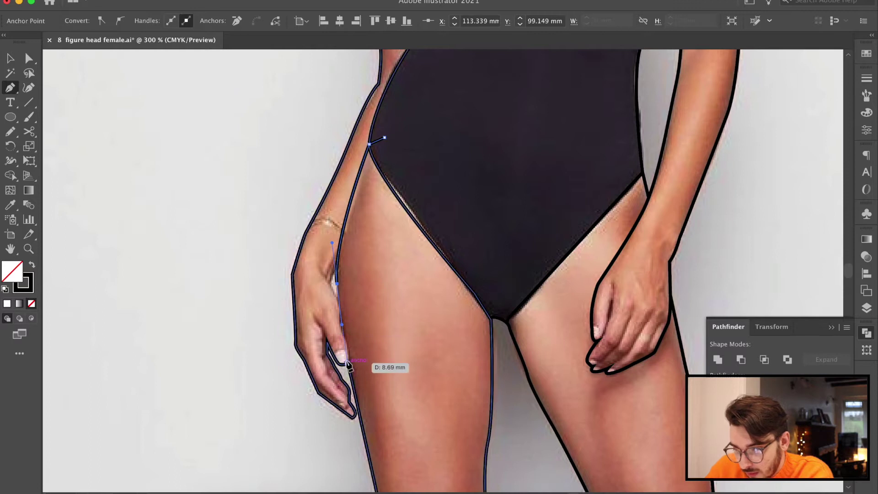
# - Continue the left-hand thigh line along the thumb's outer edge and end it just past the thumb tip
pyautogui.scroll(-2, 348, 364)
pyautogui.scroll(5, 354, 336)
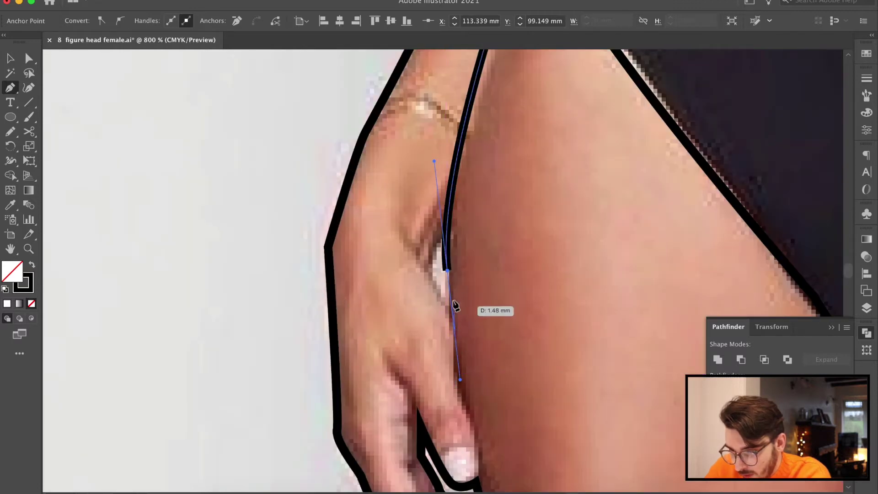
pyautogui.click(447, 270)
pyautogui.moveTo(452, 368); pyautogui.dragTo(467, 413)
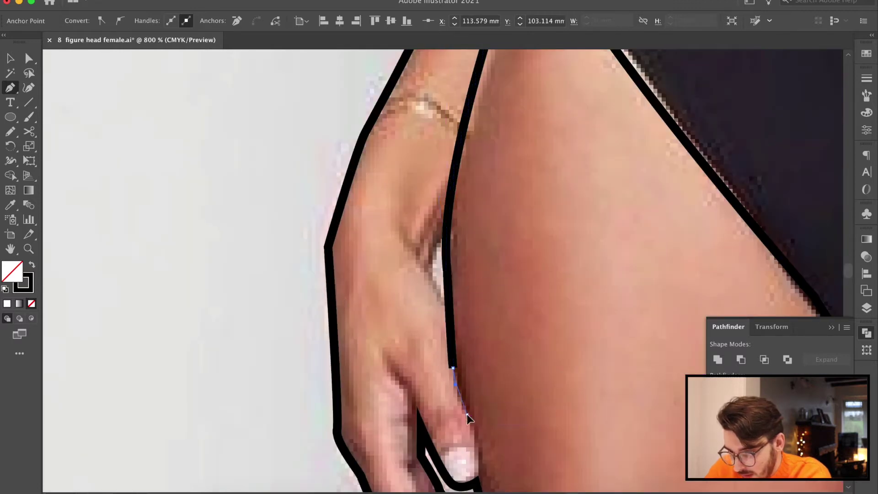
pyautogui.scroll(-3, 479, 457)
pyautogui.moveTo(475, 341); pyautogui.dragTo(462, 364)
pyautogui.click(476, 343)
pyautogui.click(471, 356)
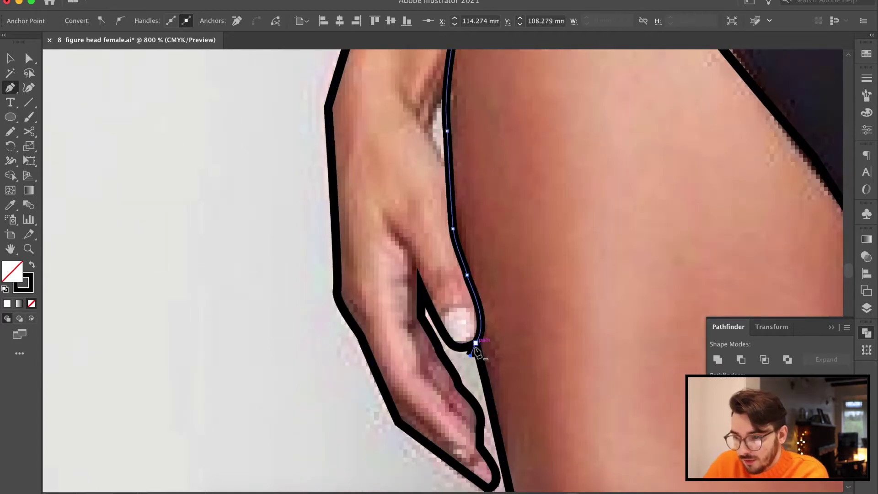
# - Select the hand outline together with the thigh line and divide them where the line overshoots the thumb tip
pyautogui.press('BackSpace')
pyautogui.press('super+z')
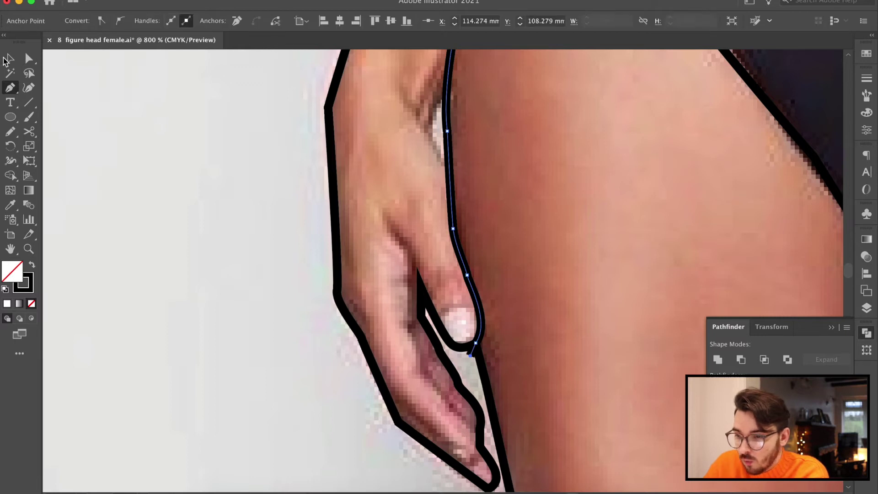
pyautogui.click(436, 334)
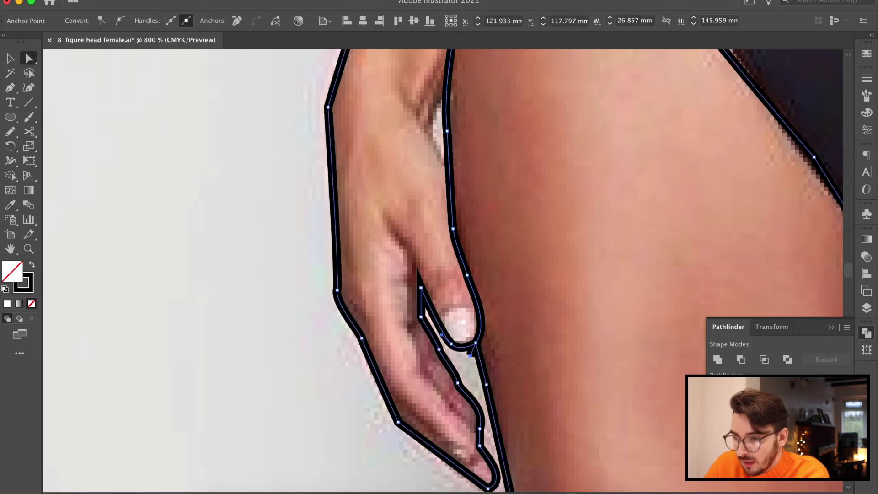
# - Draw a short curved line around the inner side of the small wrist gap, crossing the thigh edge at both ends
pyautogui.press('p')
pyautogui.click(461, 78)
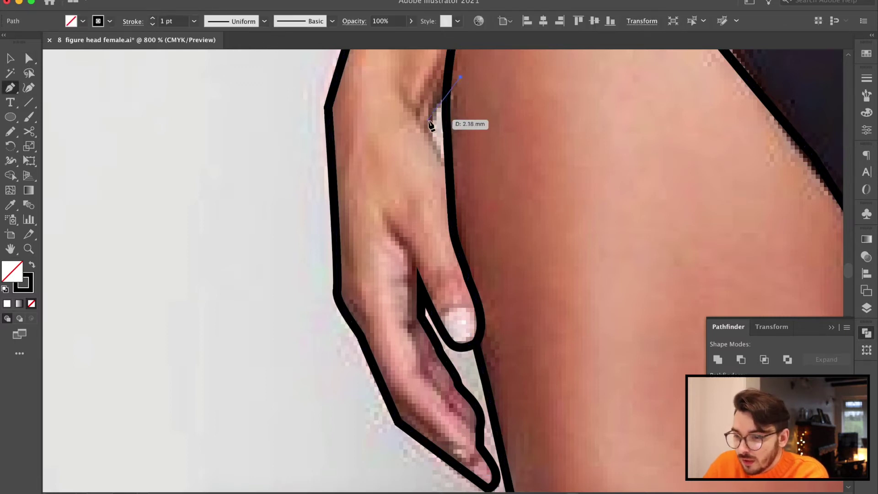
pyautogui.moveTo(429, 129); pyautogui.dragTo(433, 146)
pyautogui.click(456, 182)
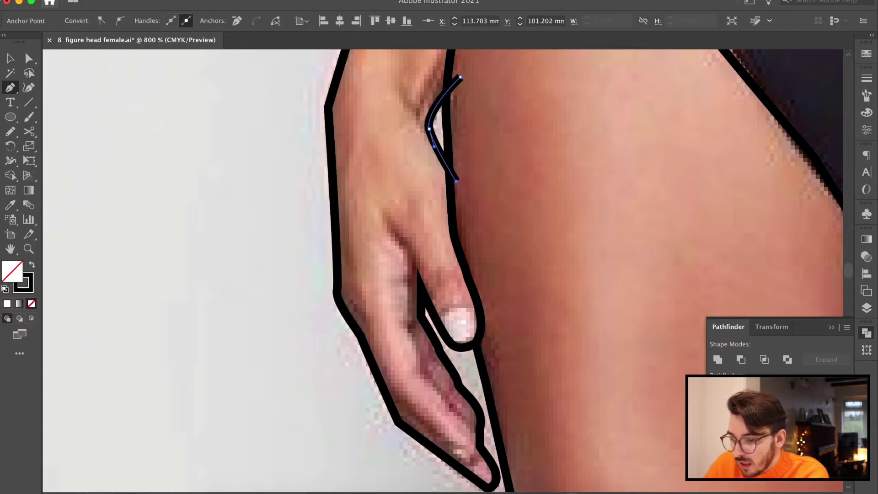
# - Divide the left-hand arm outline along the wrist-gap line and delete the piece that fills the gap
pyautogui.keyDown('shift'); pyautogui.click(334, 185); pyautogui.keyUp('shift')
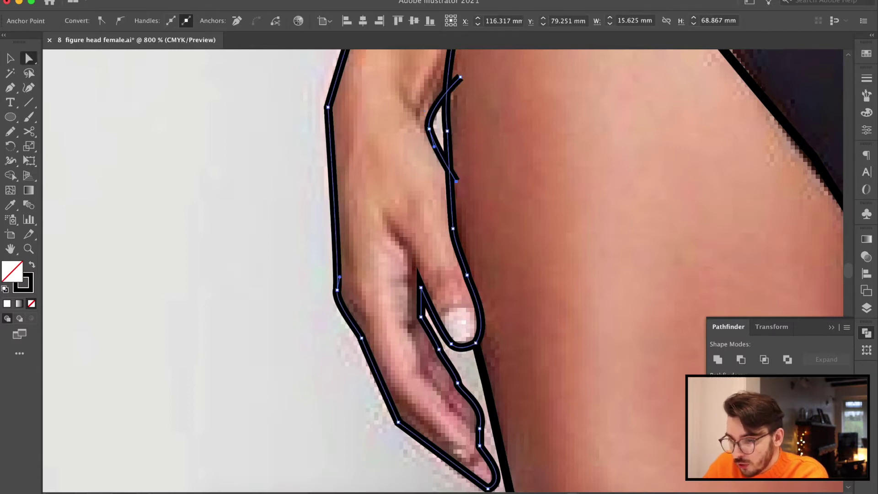
pyautogui.click(718, 390)
pyautogui.click(251, 225)
pyautogui.click(435, 112)
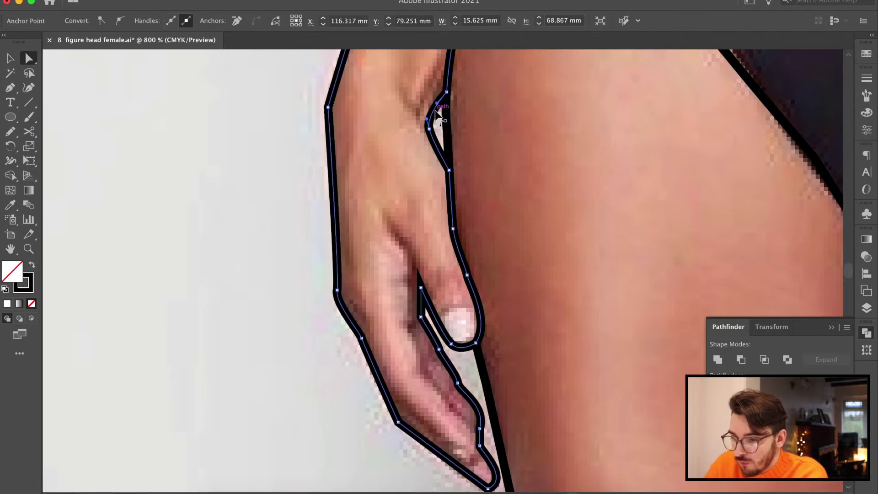
pyautogui.click(440, 117)
pyautogui.click(448, 117)
pyautogui.press('Delete')
pyautogui.press('Delete')
# - Trace the bodysuit's neckline with the Pen tool from outside one shoulder edge to past the other, overshooting both ends
pyautogui.hotkey('ctrl', '-')
pyautogui.hotkey('ctrl', '-')
pyautogui.hotkey('ctrl', '-')
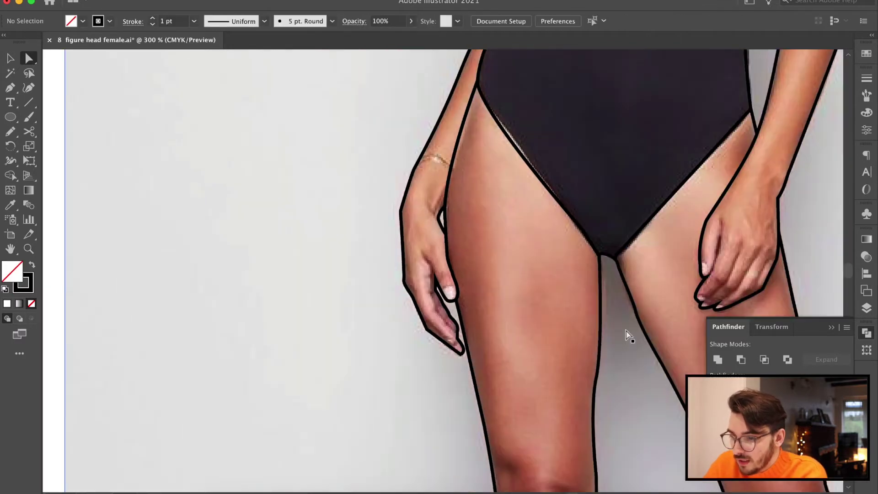
pyautogui.scroll(3, 536, 306)
pyautogui.hscroll(5, 537, 305)
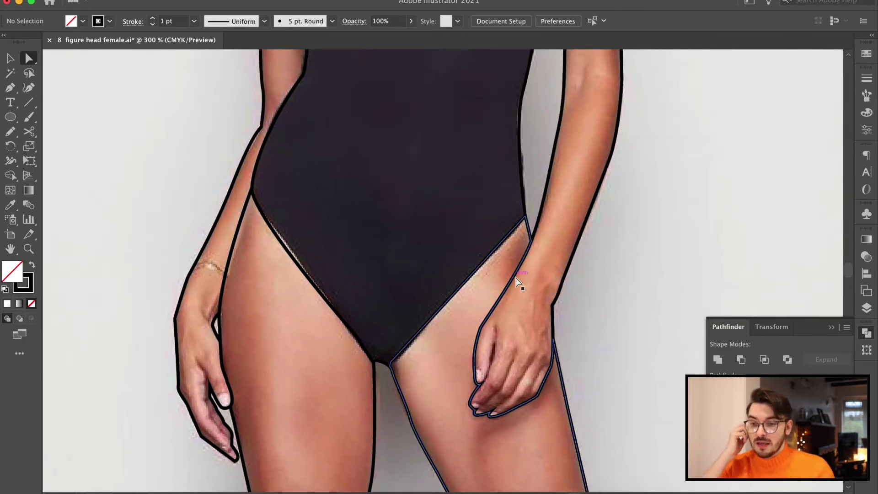
pyautogui.scroll(-1, 474, 182)
pyautogui.hscroll(-1, 474, 181)
pyautogui.moveTo(356, 137); pyautogui.dragTo(374, 380)
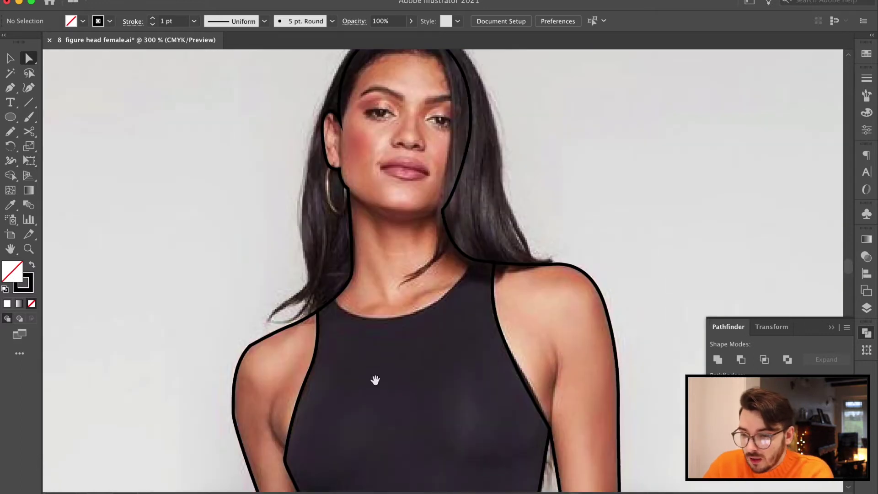
pyautogui.click(328, 284)
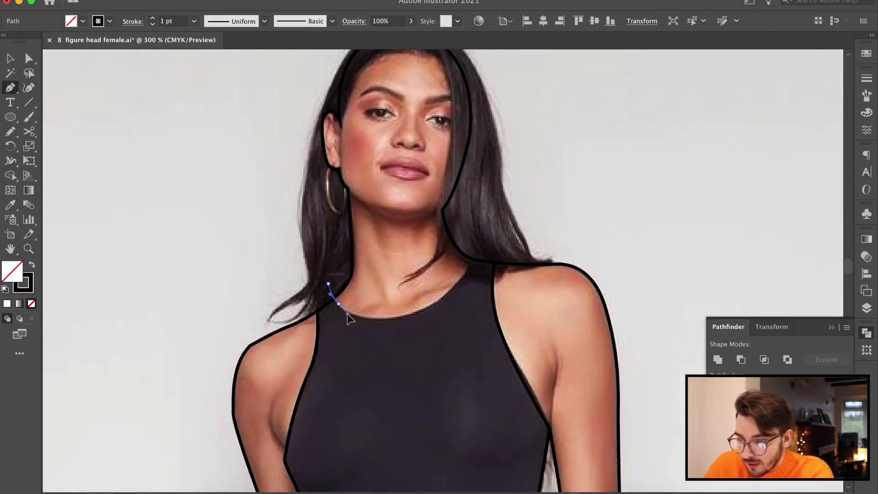
pyautogui.moveTo(400, 315); pyautogui.dragTo(408, 314)
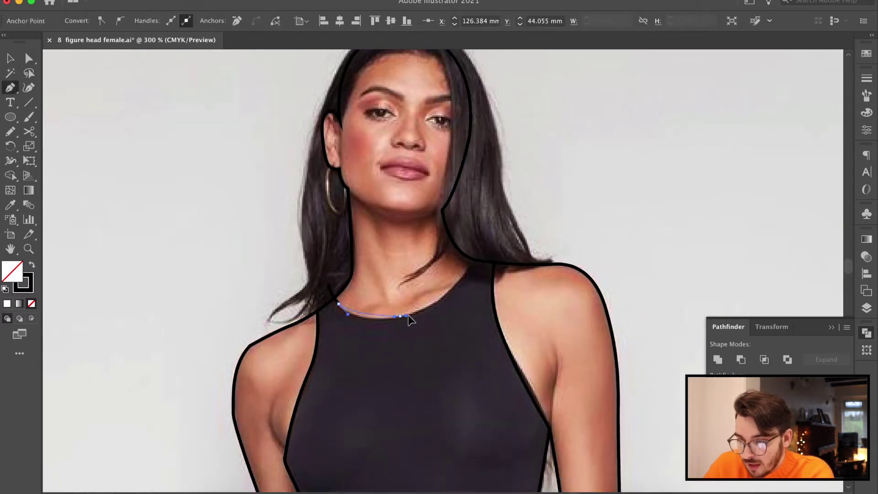
pyautogui.moveTo(474, 260); pyautogui.dragTo(498, 218)
pyautogui.click(473, 259)
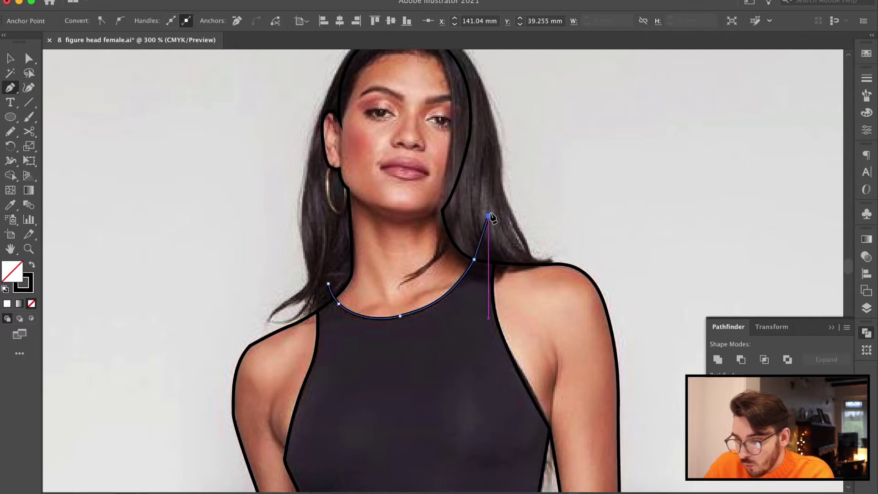
pyautogui.click(489, 215)
# - Divide the head-and-bodysuit outline along the neckline curve
pyautogui.click(28, 58)
pyautogui.keyDown('shift'); pyautogui.click(445, 233); pyautogui.keyUp('shift')
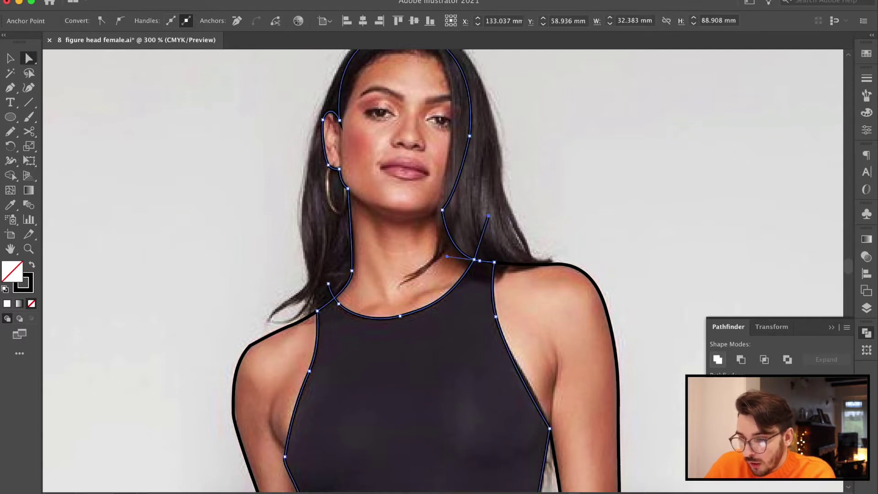
pyautogui.click(718, 390)
pyautogui.press('super+minus')
pyautogui.press('super+minus')
pyautogui.press('super+minus')
pyautogui.press('super+minus')
pyautogui.press('super+plus')
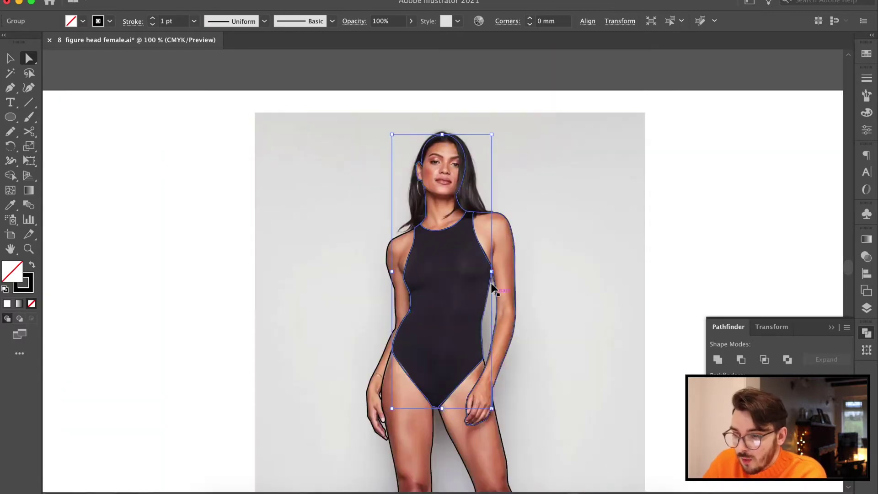
# - Group both arm outlines and both leg outlines together, leaving out the head and bodysuit
pyautogui.click(11, 58)
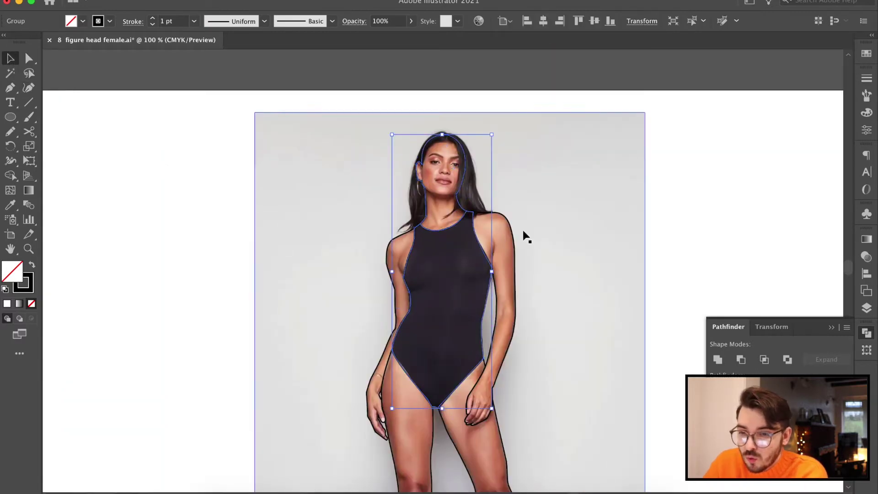
pyautogui.click(514, 232)
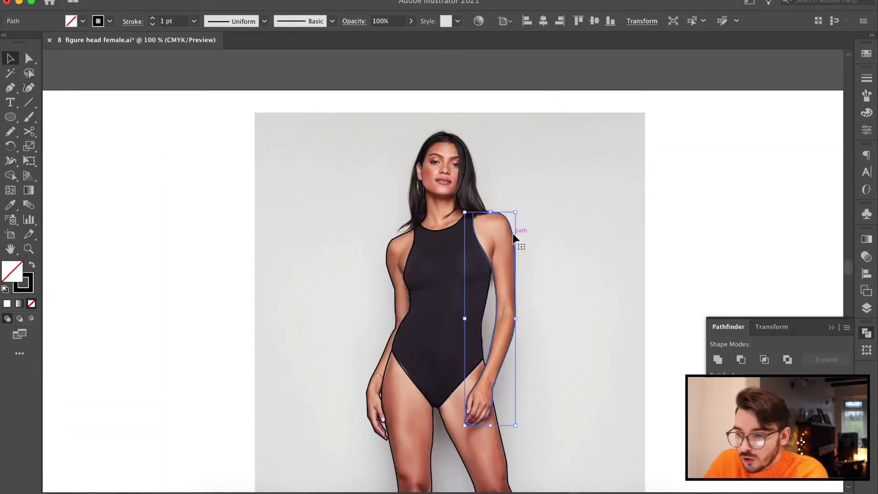
pyautogui.keyDown('shift'); pyautogui.click(394, 293); pyautogui.keyUp('shift')
pyautogui.keyDown('shift'); pyautogui.click(500, 435); pyautogui.keyUp('shift')
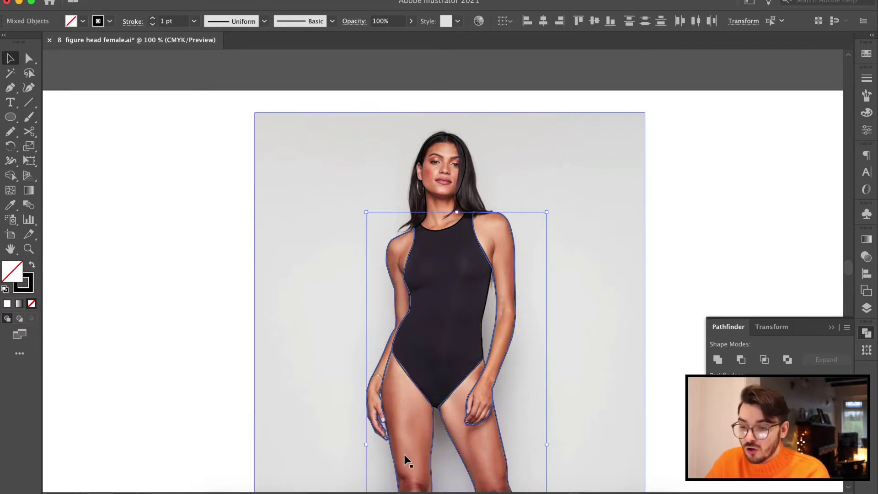
pyautogui.scroll(-3, 448, 412)
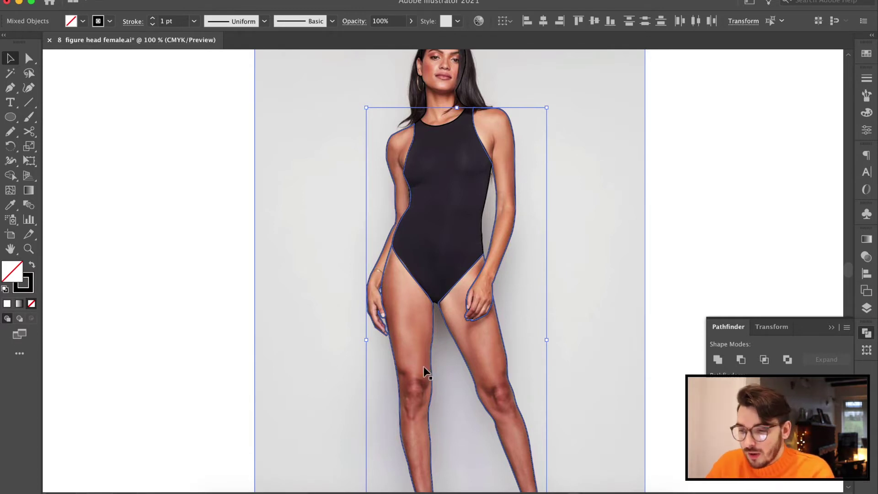
pyautogui.press('super+g')
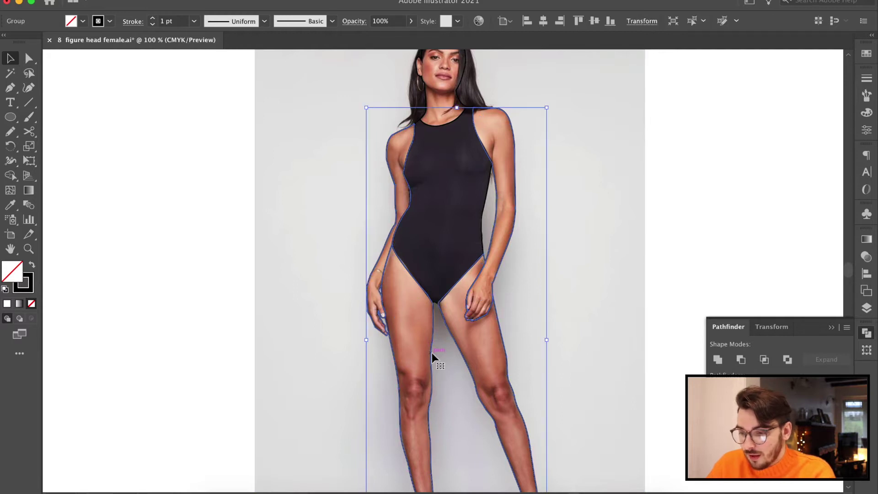
# - Isolate the limb group and draw a straight cut line across each arm near the elbow, overshooting both edges
pyautogui.doubleClick(432, 353)
pyautogui.click(10, 87)
pyautogui.click(441, 78)
pyautogui.click(441, 202)
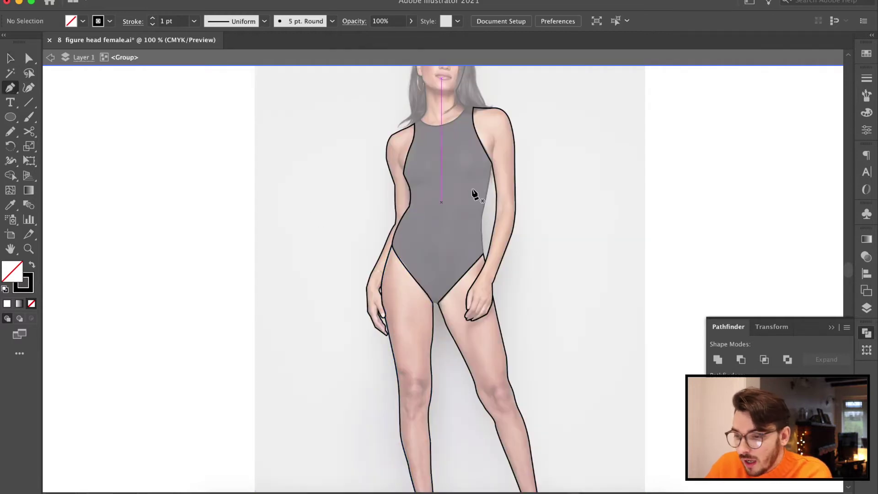
pyautogui.click(474, 183)
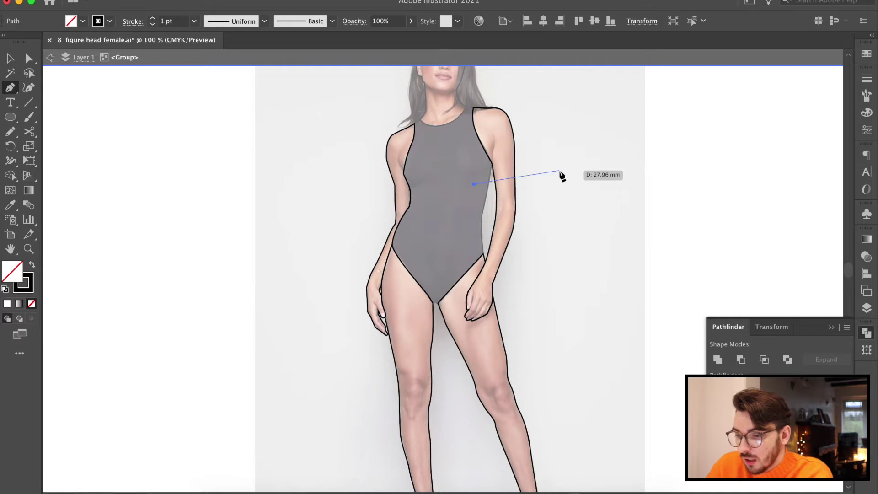
pyautogui.click(558, 170)
pyautogui.click(381, 194)
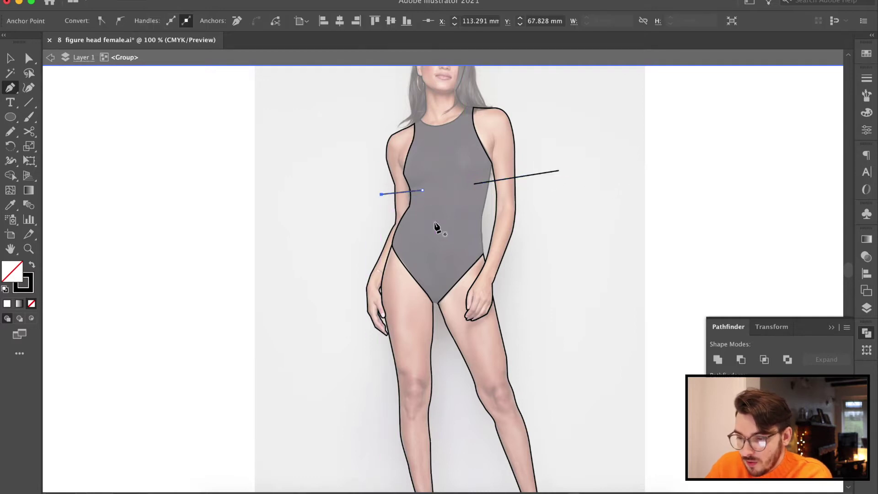
# - Draw a slanted cut line across the right-hand forearm and a horizontal one across the left-hand arm above the wrist
pyautogui.click(464, 237)
pyautogui.click(550, 259)
pyautogui.click(407, 254)
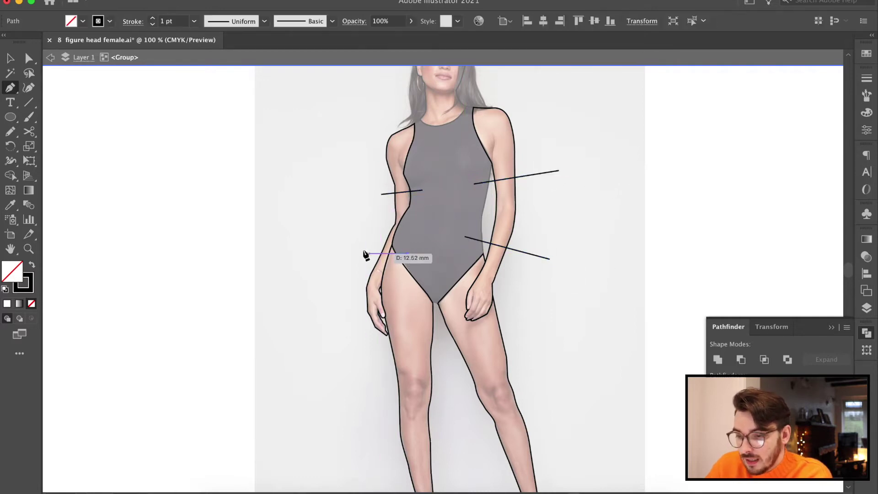
pyautogui.click(359, 254)
pyautogui.press('Escape')
# - Draw slanted cut lines across both thighs above the knees, redoing the left-hand line so it extends past both leg edges
pyautogui.click(449, 361)
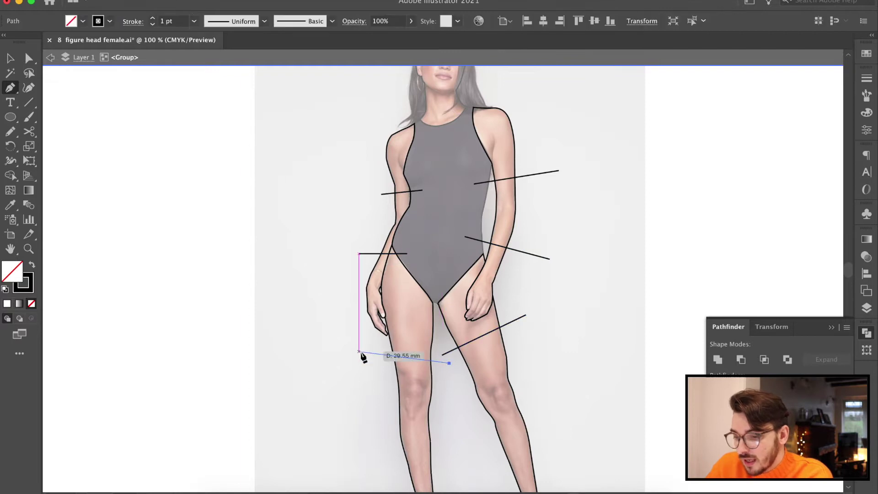
pyautogui.press('super+z')
pyautogui.click(355, 335)
pyautogui.click(449, 358)
pyautogui.press('Escape')
# - Draw a slanted cut line across the right-hand shin and a horizontal one across the left-hand shin
pyautogui.scroll(-3, 553, 381)
pyautogui.keyDown('super'); pyautogui.click(554, 384); pyautogui.keyUp('super')
pyautogui.click(551, 378)
pyautogui.click(483, 394)
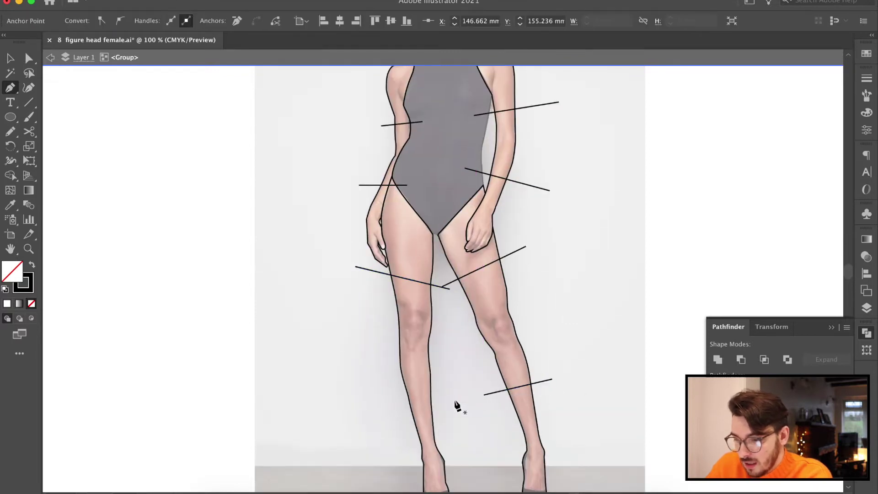
pyautogui.keyDown('super'); pyautogui.click(456, 405); pyautogui.keyUp('super')
pyautogui.click(454, 399)
pyautogui.click(383, 399)
# - Divide each leg outline into segments along its thigh and shin cut lines
pyautogui.click(508, 255)
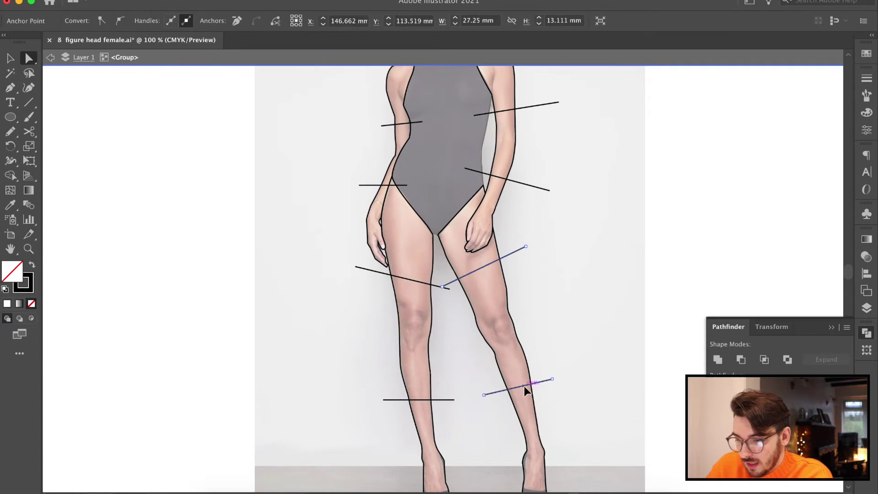
pyautogui.keyDown('shift'); pyautogui.click(524, 386); pyautogui.keyUp('shift')
pyautogui.keyDown('shift'); pyautogui.click(527, 368); pyautogui.keyUp('shift')
pyautogui.click(717, 390)
pyautogui.click(432, 325)
pyautogui.keyDown('shift'); pyautogui.click(431, 399); pyautogui.keyUp('shift')
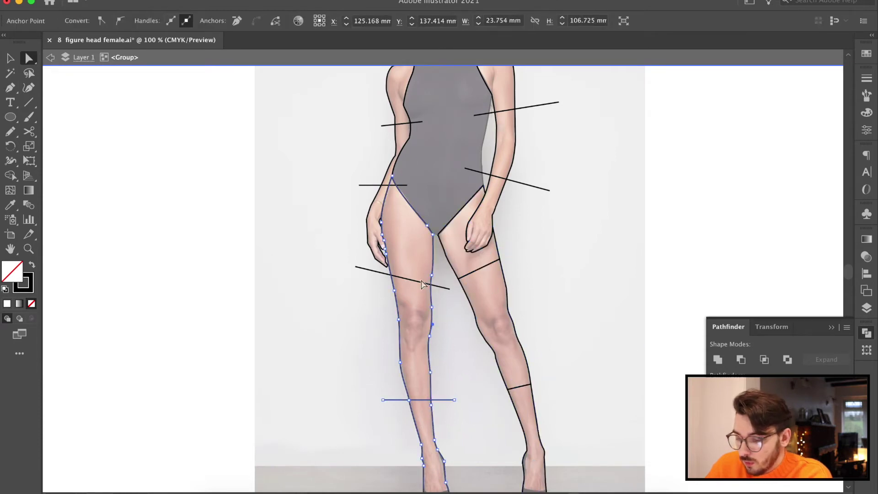
pyautogui.click(718, 391)
# - Divide each arm outline into segments along its two cut lines and clear the selection
pyautogui.click(485, 191)
pyautogui.click(513, 160)
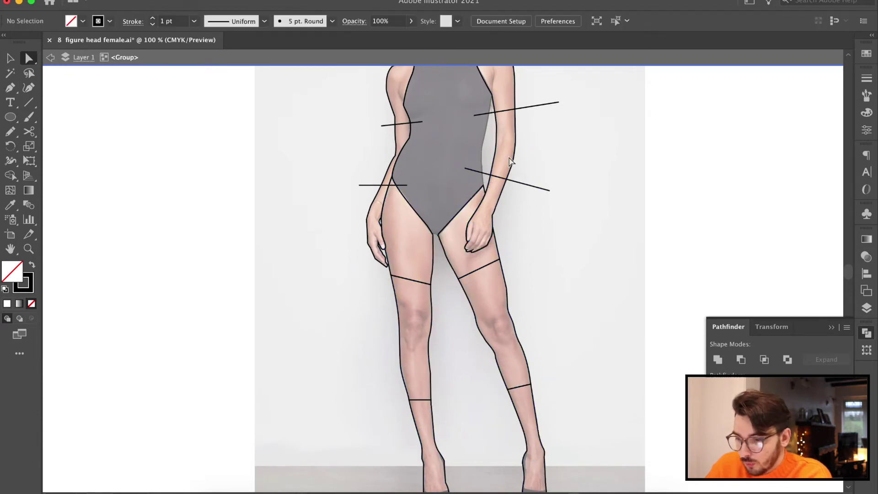
pyautogui.click(515, 97)
pyautogui.keyDown('shift'); pyautogui.click(523, 110); pyautogui.keyUp('shift')
pyautogui.click(717, 390)
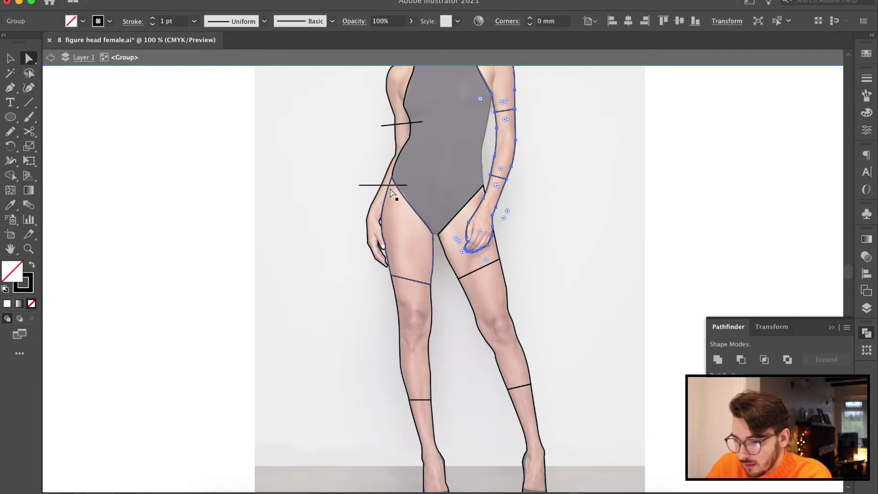
pyautogui.click(377, 184)
pyautogui.keyDown('shift'); pyautogui.click(389, 124); pyautogui.keyUp('shift')
pyautogui.keyDown('shift'); pyautogui.click(394, 137); pyautogui.keyUp('shift')
pyautogui.press('F2')
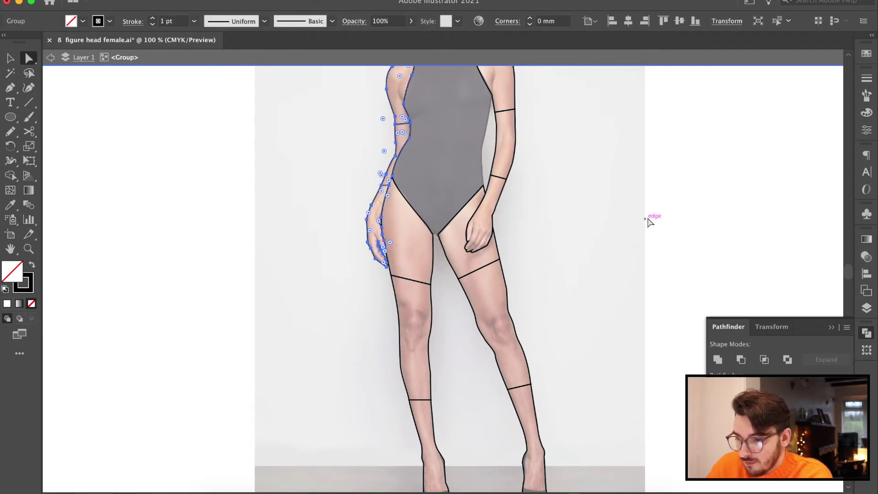
pyautogui.click(703, 227)
# - Check the right-hand leg's divided segments by selecting them, and isolate that leg's group
pyautogui.scroll(-3, 525, 338)
pyautogui.hscroll(4, 524, 339)
pyautogui.click(441, 334)
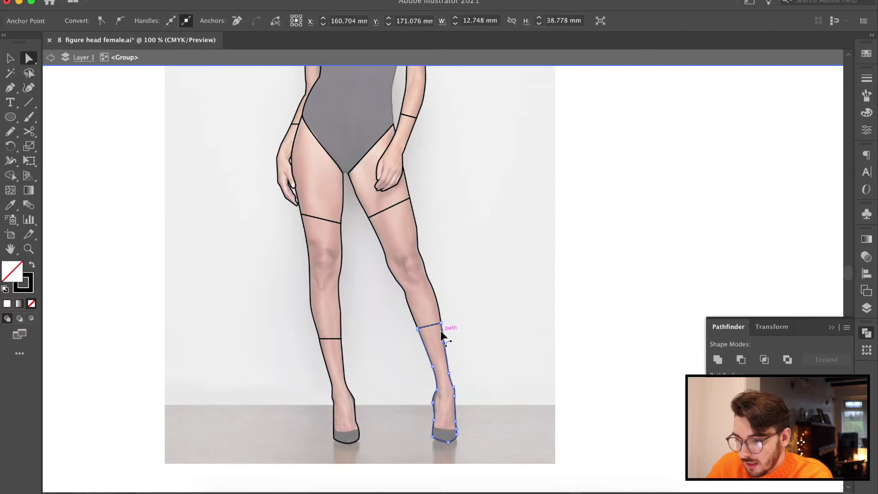
pyautogui.keyDown('shift'); pyautogui.click(414, 213); pyautogui.keyUp('shift')
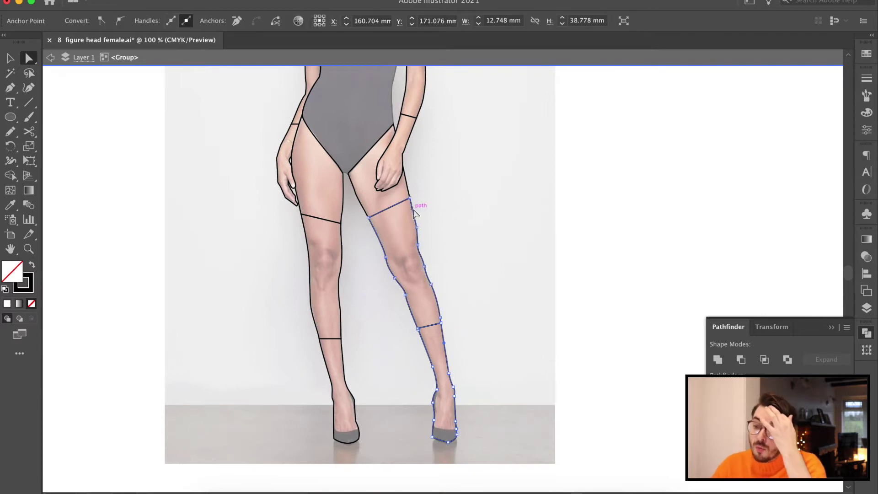
pyautogui.click(10, 58)
pyautogui.click(111, 267)
pyautogui.doubleClick(385, 252)
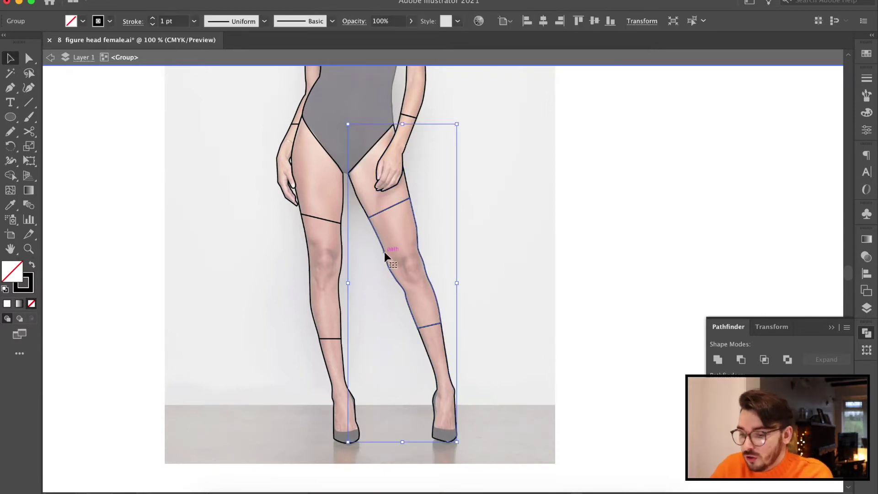
# - Move the right-hand leg's knee and foot segments downward so gaps separate them at the thigh and shin cuts
pyautogui.click(415, 316)
pyautogui.keyDown('shift'); pyautogui.click(427, 348); pyautogui.keyUp('shift')
pyautogui.moveTo(420, 257); pyautogui.dragTo(427, 271)
pyautogui.click(489, 352)
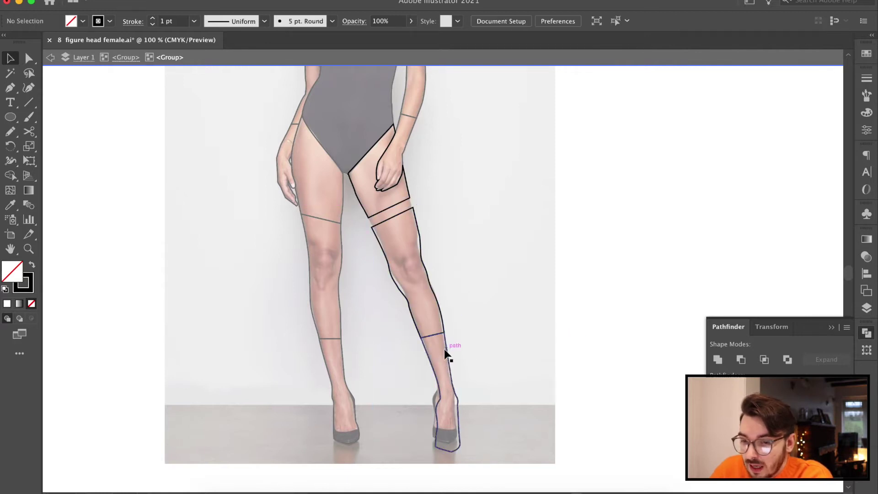
pyautogui.moveTo(444, 352); pyautogui.dragTo(450, 361)
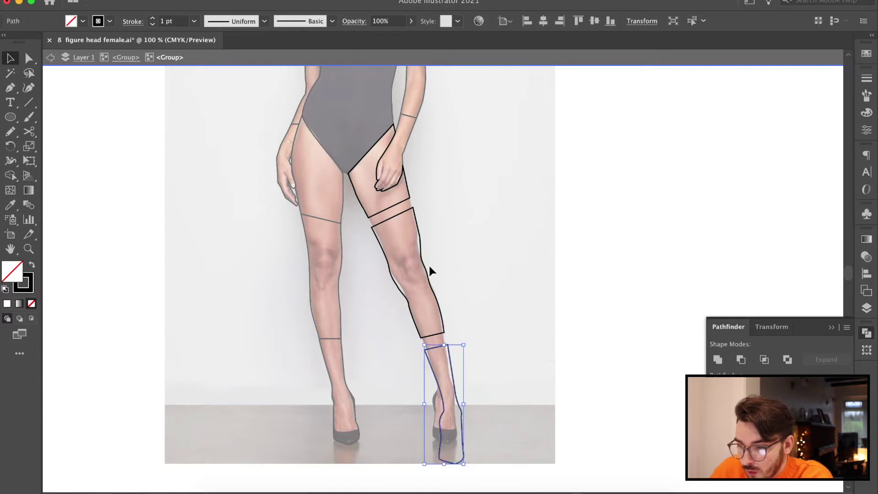
# - Nudge the right-hand leg's knee segment downward and pull its top corners up to the thigh segment's lower corners
pyautogui.moveTo(430, 267); pyautogui.dragTo(429, 277)
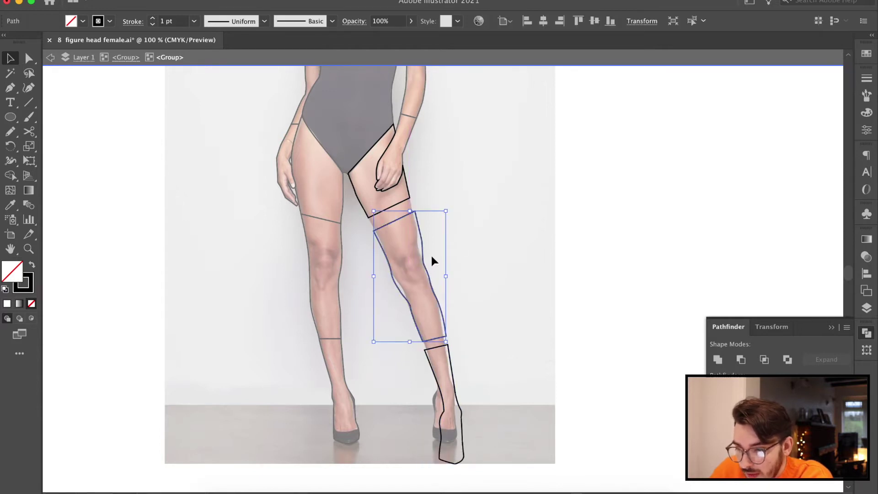
pyautogui.press('super+equal')
pyautogui.press('super+equal')
pyautogui.press('a')
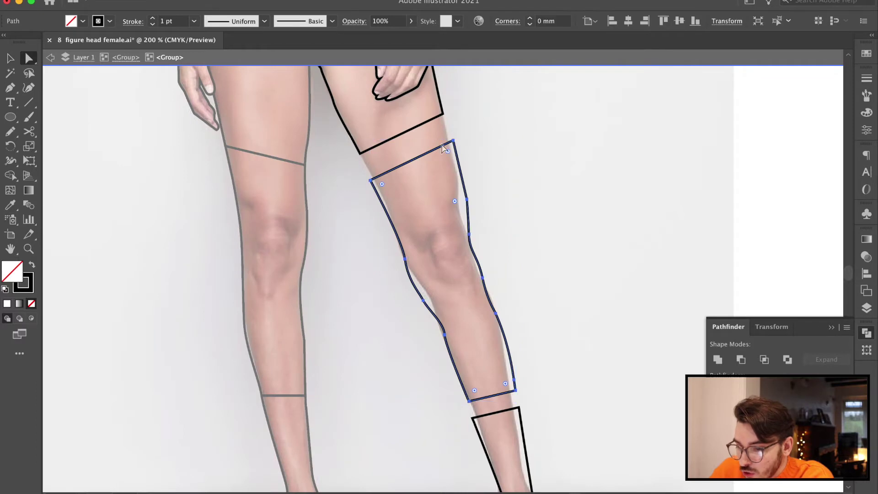
pyautogui.moveTo(370, 181); pyautogui.dragTo(361, 154)
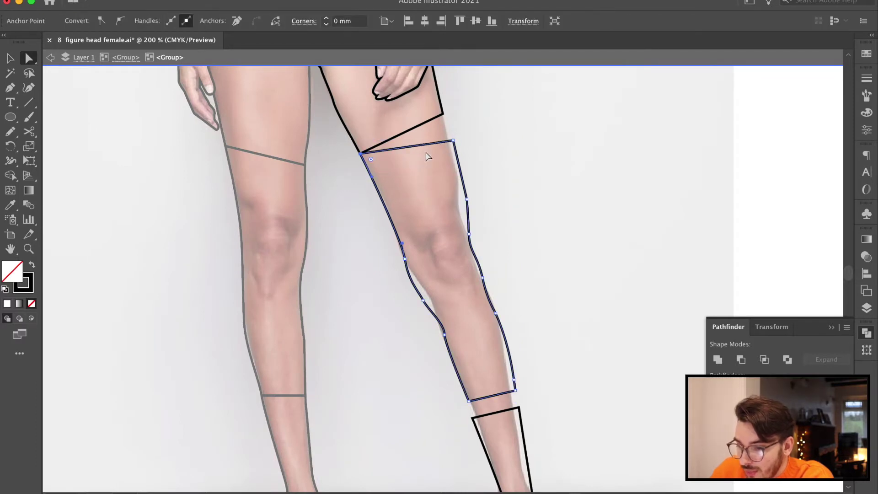
pyautogui.moveTo(452, 140); pyautogui.dragTo(442, 114)
# - Close the gap at the right-hand leg's shin cut and unite the thigh, knee and foot segments into one outline
pyautogui.moveTo(518, 396); pyautogui.dragTo(470, 402)
pyautogui.click(518, 408)
pyautogui.keyDown('shift'); pyautogui.click(473, 418); pyautogui.keyUp('shift')
pyautogui.keyDown('shift'); pyautogui.click(511, 354); pyautogui.keyUp('shift')
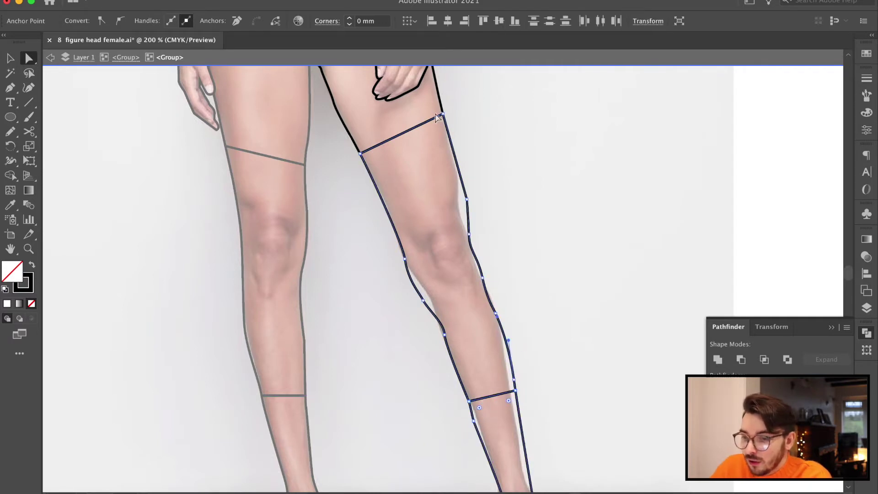
pyautogui.click(717, 360)
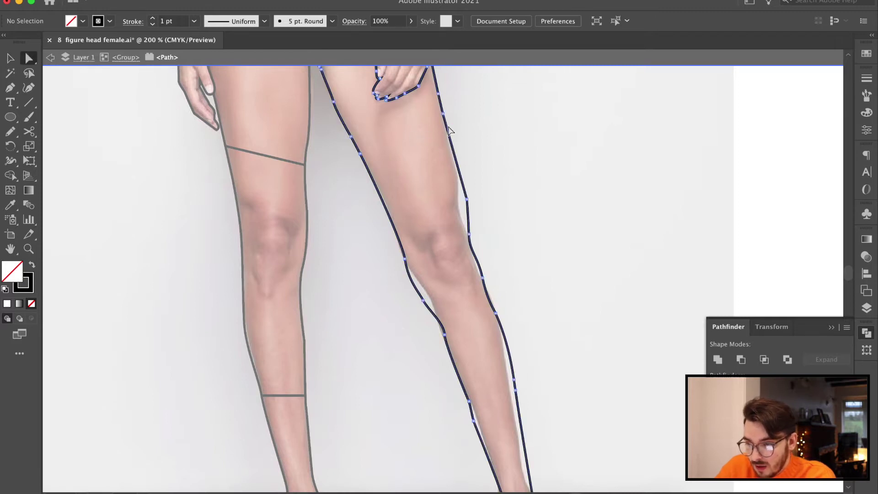
# - Round the right-hand leg's outer corner above the knee to about 23.4 mm and delete surplus anchor points near the shin
pyautogui.click(466, 199)
pyautogui.moveTo(456, 202); pyautogui.dragTo(333, 280)
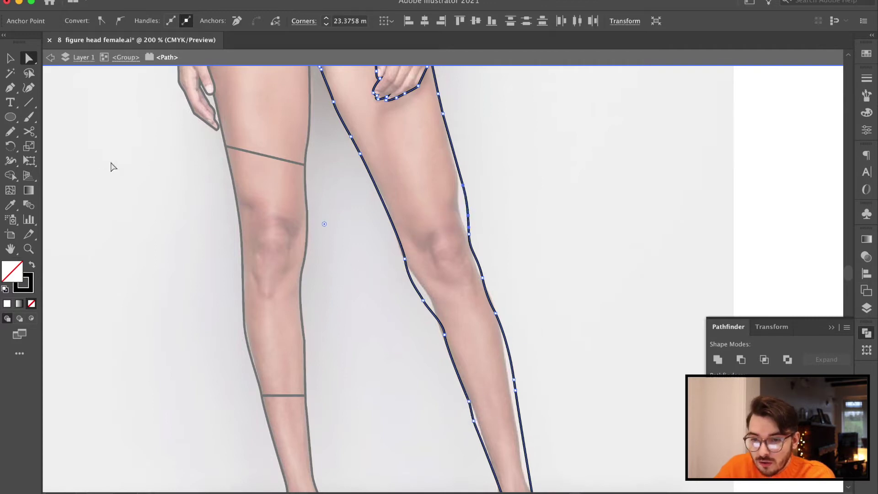
pyautogui.click(14, 93)
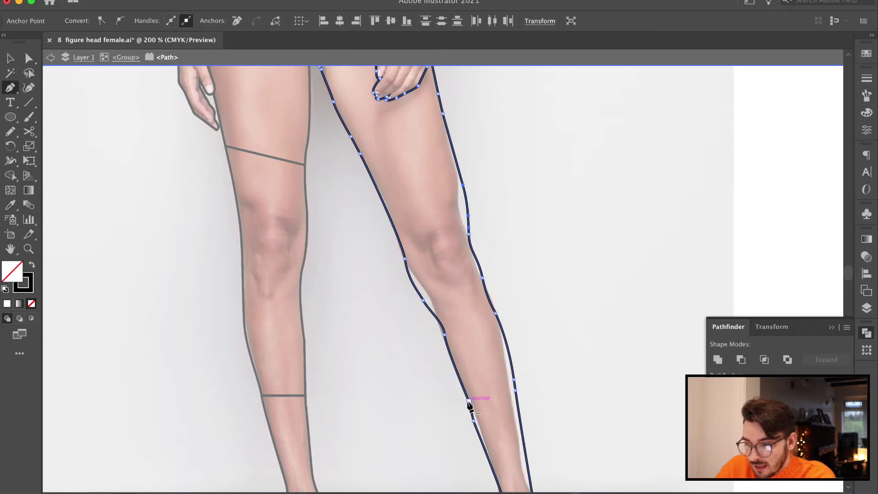
pyautogui.click(486, 407)
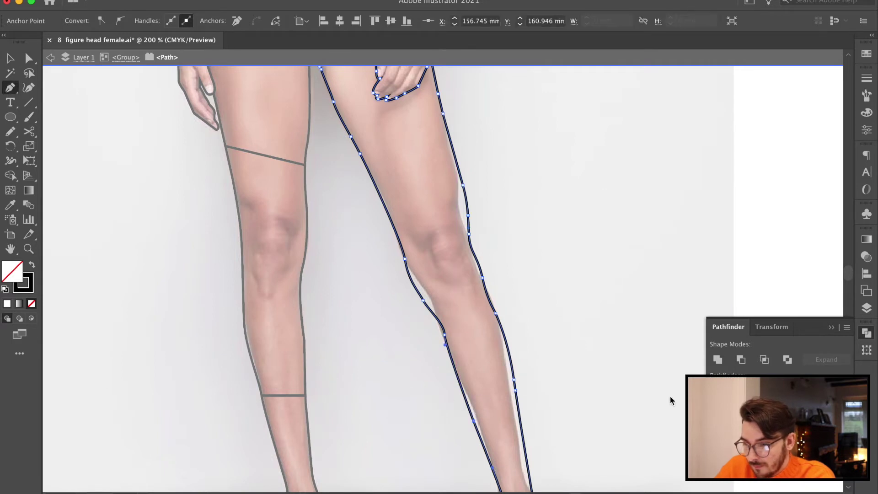
pyautogui.click(516, 390)
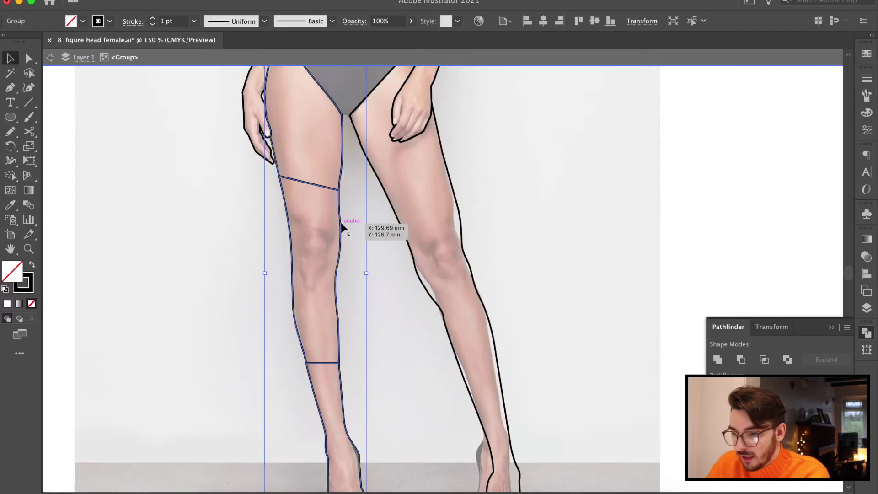
# - Isolate the left-hand leg, lower its knee and foot segments, and stretch the knee segment's top corners back to the thigh
pyautogui.moveTo(341, 222); pyautogui.dragTo(344, 391)
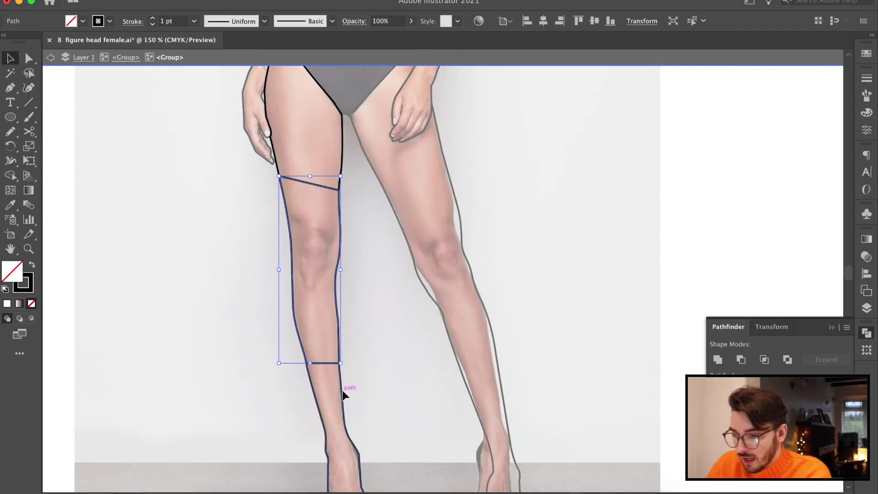
pyautogui.moveTo(357, 435); pyautogui.dragTo(357, 449)
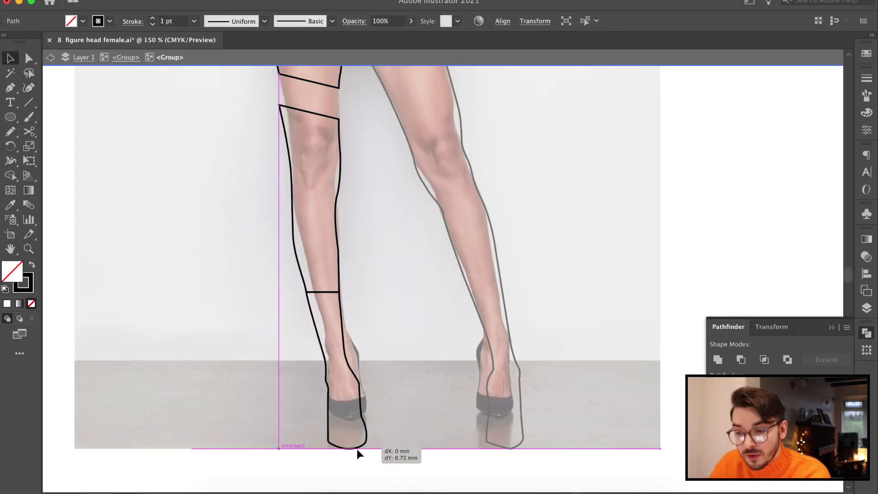
pyautogui.moveTo(338, 158); pyautogui.dragTo(339, 140)
pyautogui.press('a')
pyautogui.moveTo(339, 104); pyautogui.dragTo(339, 88)
pyautogui.click(307, 292)
pyautogui.keyDown('shift'); pyautogui.click(339, 292); pyautogui.keyUp('shift')
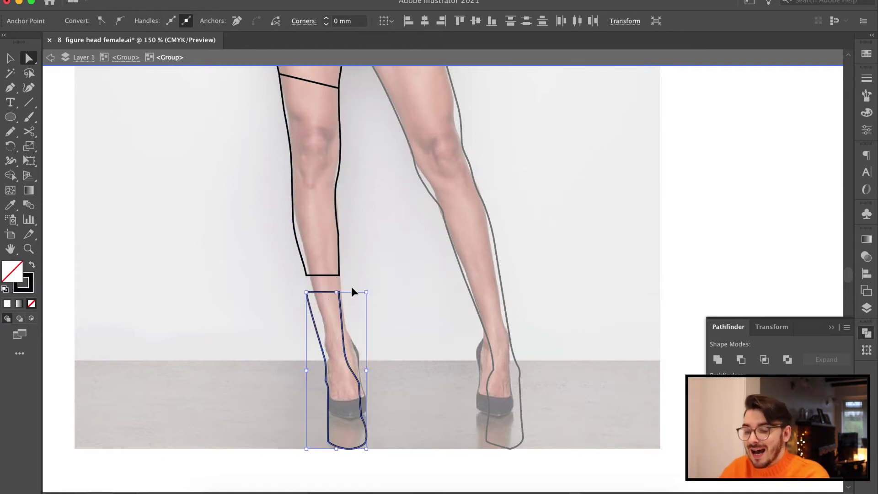
# - Close the left-hand leg's shin gap and unite its segments into one continuous outline
pyautogui.press('super+equal')
pyautogui.press('super+equal')
pyautogui.press('super+equal')
pyautogui.click(399, 269)
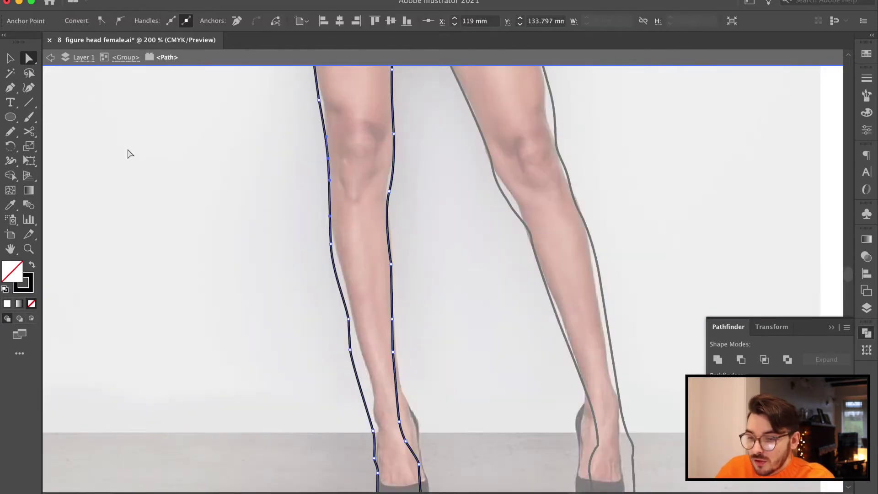
pyautogui.press('p')
pyautogui.scroll(6, 421, 310)
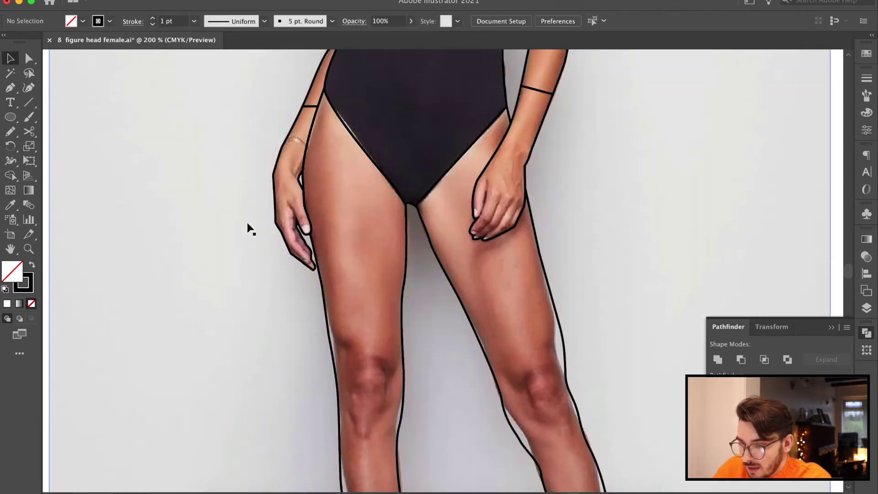
# - Try the default white fill and black stroke on all body outlines, and undo the change
pyautogui.press('super+minus')
pyautogui.press('super+minus')
pyautogui.press('super+minus')
pyautogui.press('super+minus')
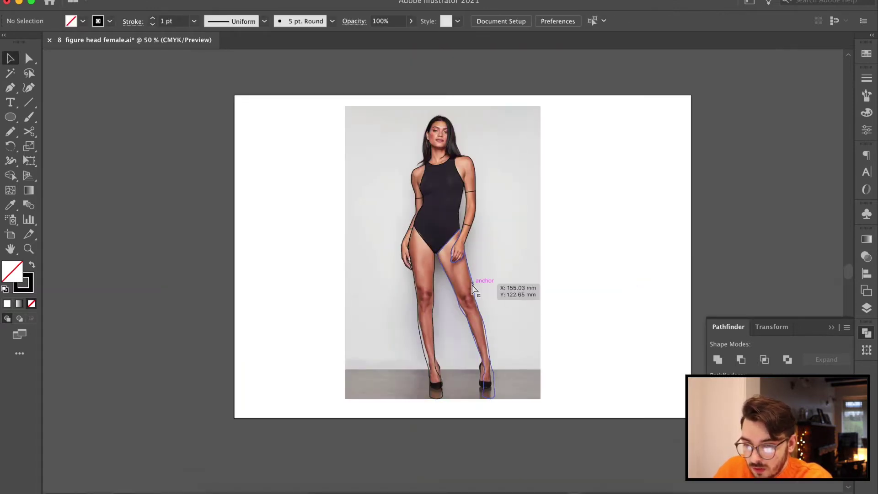
pyautogui.press('super+equal')
pyautogui.click(478, 271)
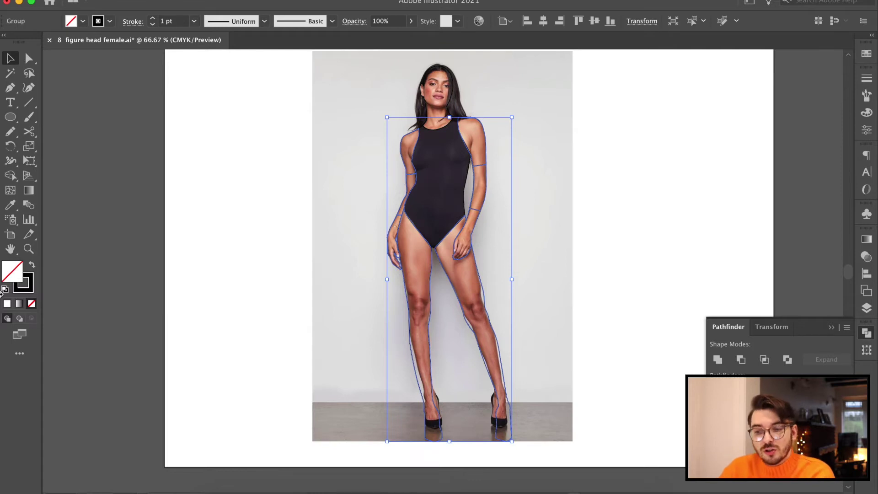
pyautogui.click(5, 288)
pyautogui.press('shift+super+a')
pyautogui.hscroll(3, 594, 285)
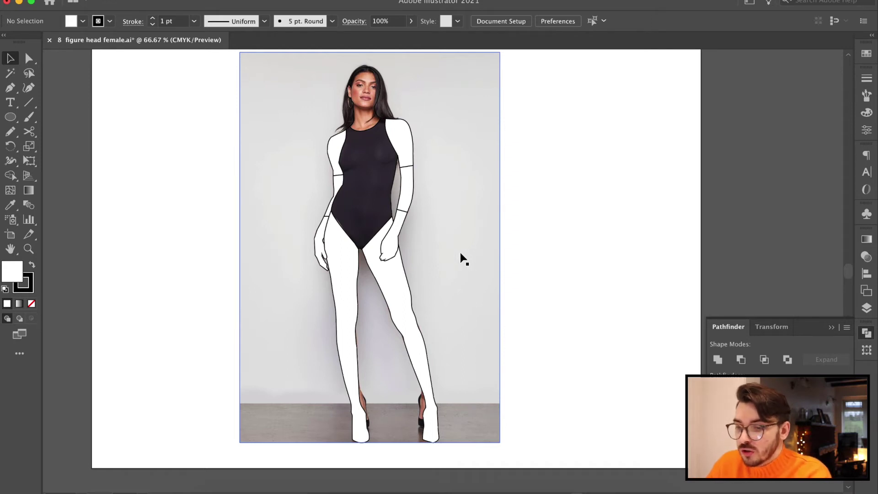
pyautogui.press('super+z')
# - Isolate the right-hand arm's segments and move its hand and forearm segments downward to lengthen the arm
pyautogui.press('super+equal')
pyautogui.press('super+equal')
pyautogui.press('super+equal')
pyautogui.press('super+equal')
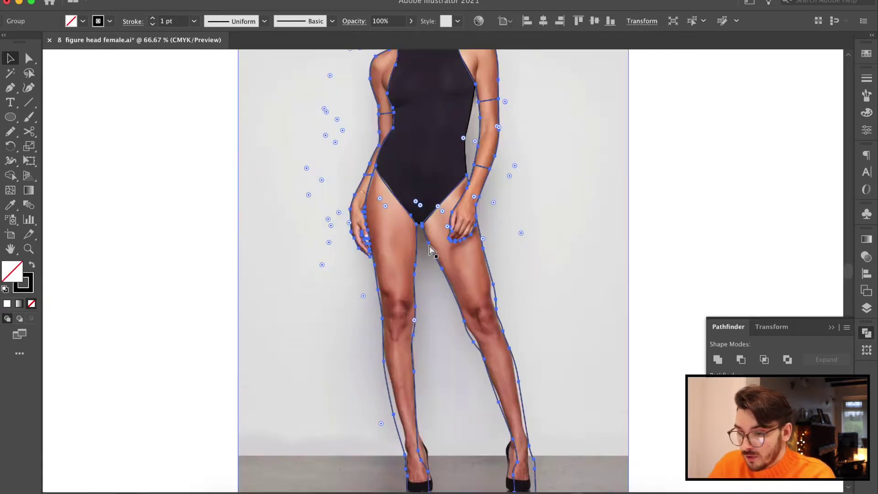
pyautogui.scroll(7, 502, 244)
pyautogui.doubleClick(511, 225)
pyautogui.doubleClick(511, 225)
pyautogui.moveTo(483, 320); pyautogui.dragTo(474, 358)
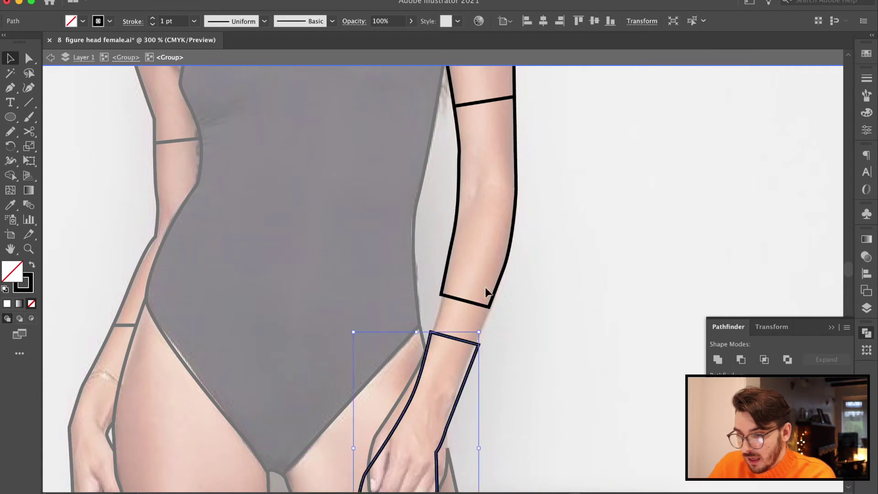
pyautogui.moveTo(493, 285); pyautogui.dragTo(493, 303)
# - Pull the top corners of the right-hand arm's forearm and hand segments up to meet the segments above them
pyautogui.click(29, 58)
pyautogui.click(453, 123)
pyautogui.moveTo(453, 124); pyautogui.dragTo(455, 106)
pyautogui.moveTo(514, 114); pyautogui.dragTo(514, 97)
pyautogui.moveTo(431, 331); pyautogui.dragTo(441, 313)
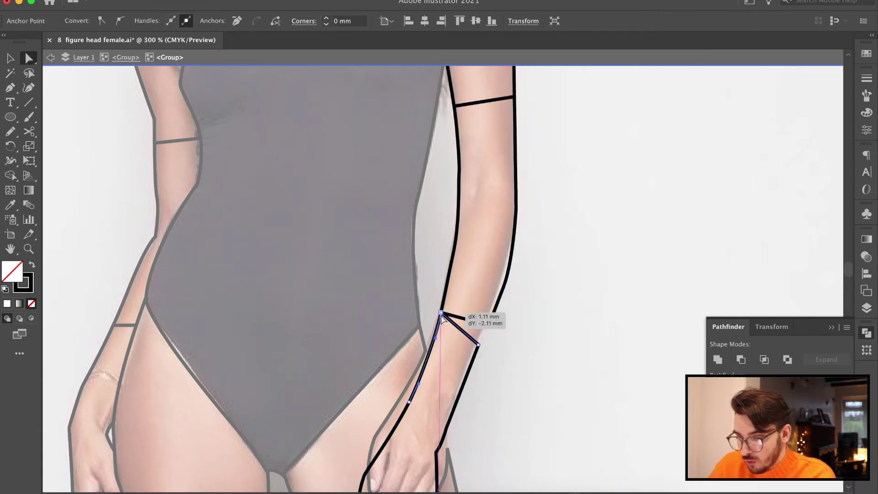
pyautogui.moveTo(478, 344); pyautogui.dragTo(488, 325)
# - Unite the right-hand arm's upper arm, forearm and hand segments into one outline and leave isolation
pyautogui.click(537, 256)
pyautogui.press('v')
pyautogui.click(452, 95)
pyautogui.click(459, 174)
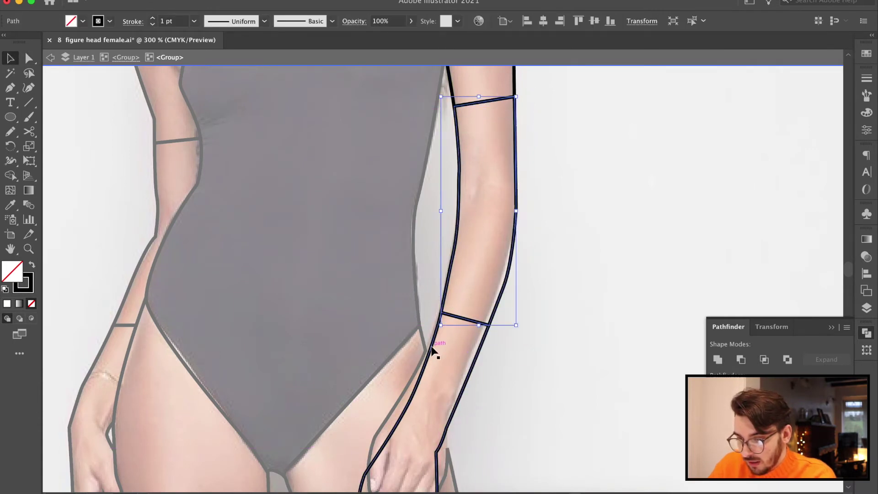
pyautogui.click(432, 347)
pyautogui.click(514, 92)
pyautogui.click(516, 192)
pyautogui.click(476, 355)
pyautogui.keyDown('shift'); pyautogui.click(516, 183); pyautogui.keyUp('shift')
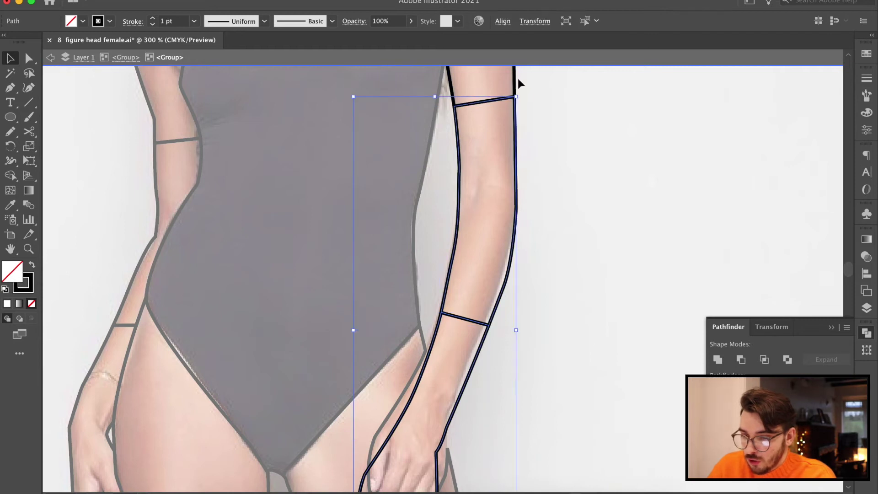
pyautogui.click(718, 356)
pyautogui.click(496, 369)
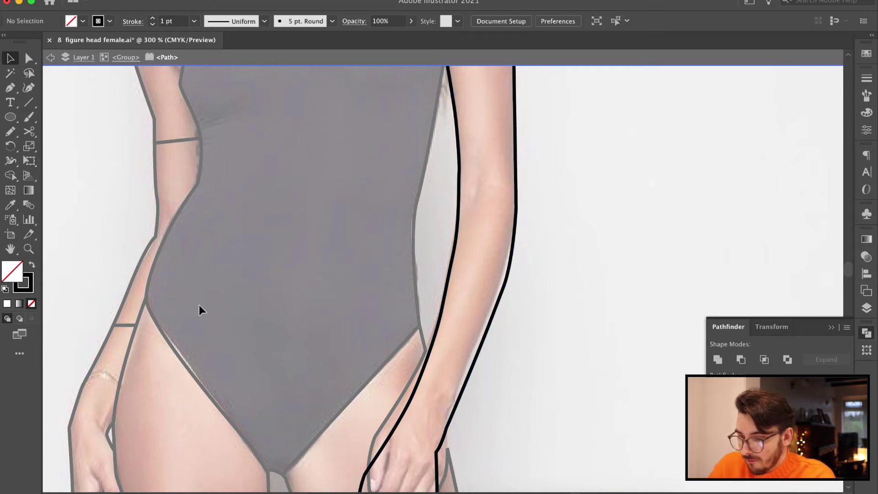
pyautogui.doubleClick(607, 330)
# - Isolate the left-hand arm's segments and move its forearm and hand segments downward to lengthen the arm
pyautogui.moveTo(366, 386); pyautogui.dragTo(462, 261)
pyautogui.moveTo(287, 117); pyautogui.dragTo(443, 281)
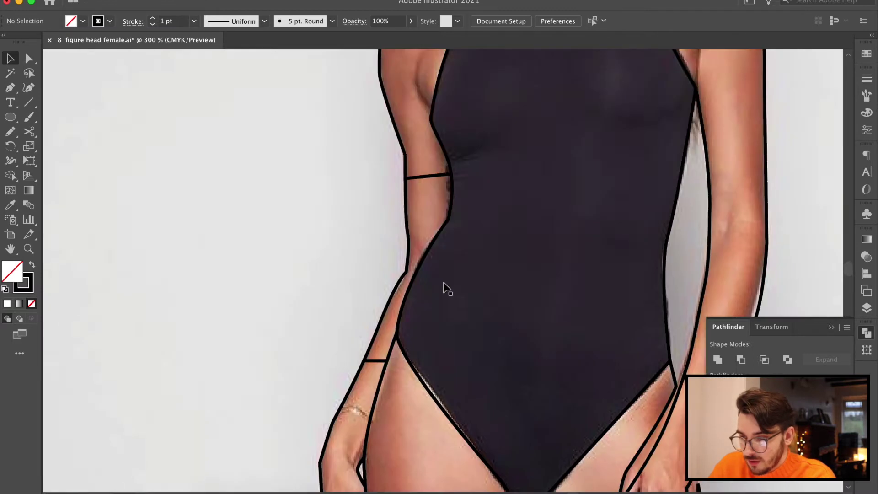
pyautogui.doubleClick(411, 284)
pyautogui.scroll(-2, 355, 330)
pyautogui.keyDown('shift'); pyautogui.click(354, 330); pyautogui.keyUp('shift')
pyautogui.hotkey('shift', 'Down')
pyautogui.scroll(-2, 401, 172)
pyautogui.moveTo(394, 194); pyautogui.dragTo(392, 177)
pyautogui.moveTo(358, 112); pyautogui.dragTo(331, 235)
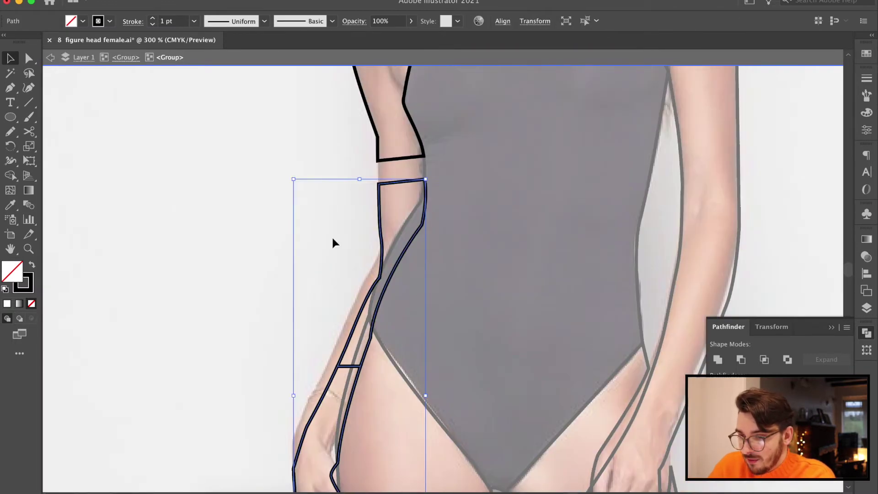
pyautogui.click(331, 234)
# - Close the left-hand arm's gaps by pulling the lower segments' top corners up to the segments above
pyautogui.press('a')
pyautogui.moveTo(379, 184); pyautogui.dragTo(378, 161)
pyautogui.moveTo(425, 166); pyautogui.dragTo(425, 157)
pyautogui.moveTo(339, 365); pyautogui.dragTo(361, 354)
# - Unite the left-hand arm's three segments into one outline and leave isolation
pyautogui.press('v')
pyautogui.click(379, 192)
pyautogui.keyDown('shift'); pyautogui.click(370, 116); pyautogui.keyUp('shift')
pyautogui.keyDown('shift'); pyautogui.click(316, 404); pyautogui.keyUp('shift')
pyautogui.click(717, 359)
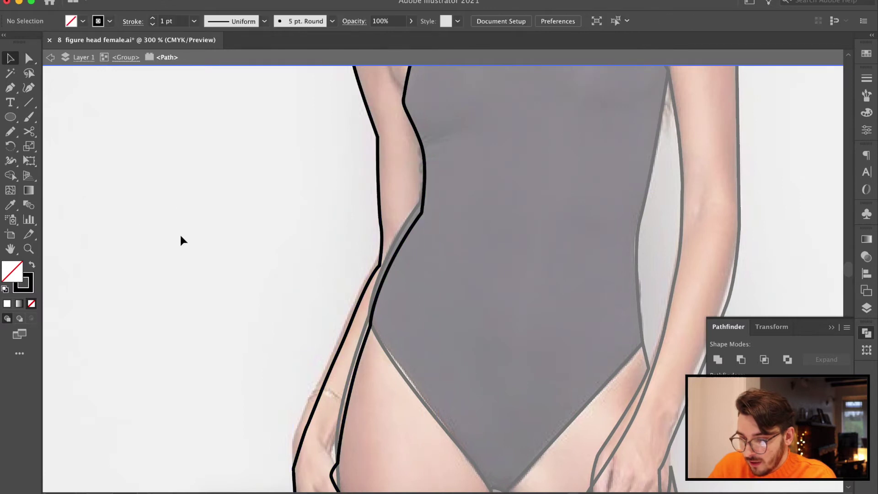
pyautogui.doubleClick(179, 234)
# - Try to remove the bump in the left-hand leg's outer thigh beside the fingers with the Pen tool
pyautogui.moveTo(382, 322); pyautogui.dragTo(374, 244)
pyautogui.click(324, 363)
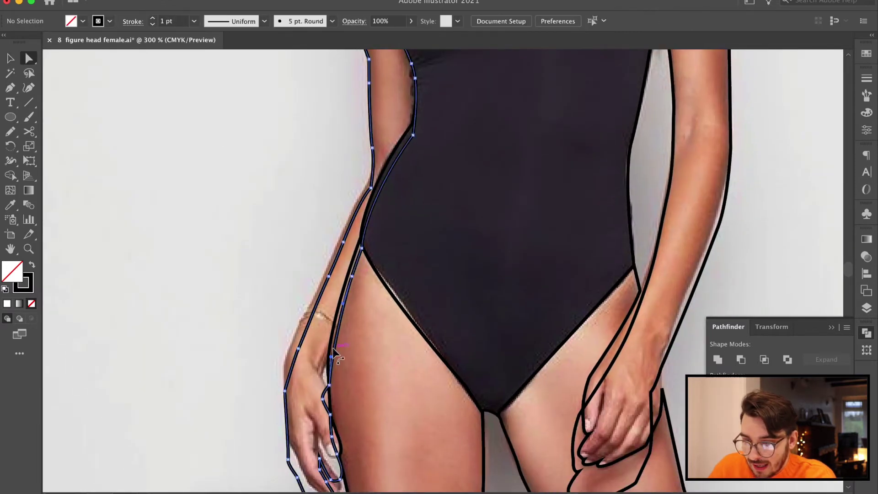
pyautogui.click(349, 442)
pyautogui.click(340, 444)
pyautogui.moveTo(367, 437); pyautogui.dragTo(321, 328)
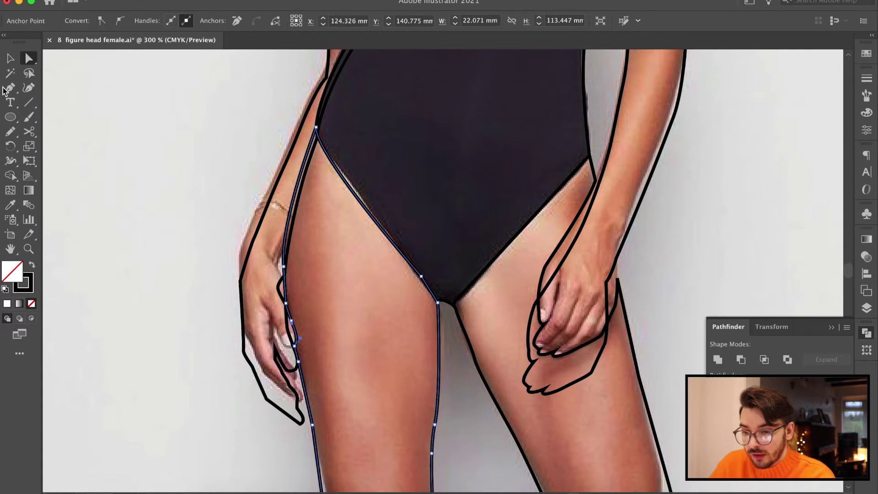
pyautogui.press('p')
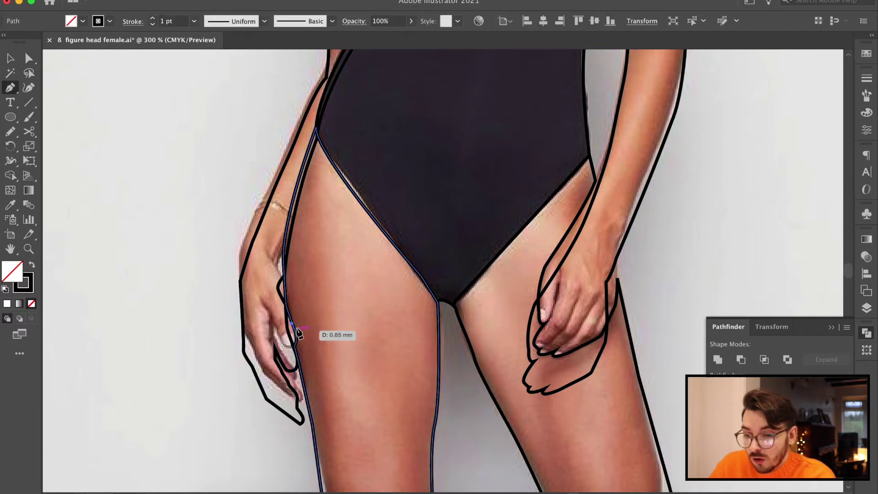
pyautogui.keyDown('super'); pyautogui.click(299, 327); pyautogui.keyUp('super')
# - Isolate the left-hand leg outline and delete the three surplus anchor points on the outer thigh beside the hand
pyautogui.click(11, 58)
pyautogui.doubleClick(439, 339)
pyautogui.doubleClick(309, 407)
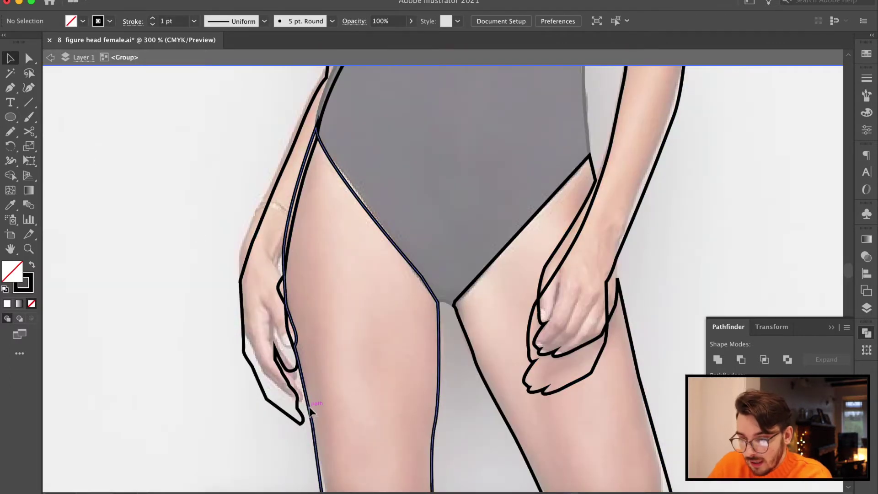
pyautogui.click(13, 91)
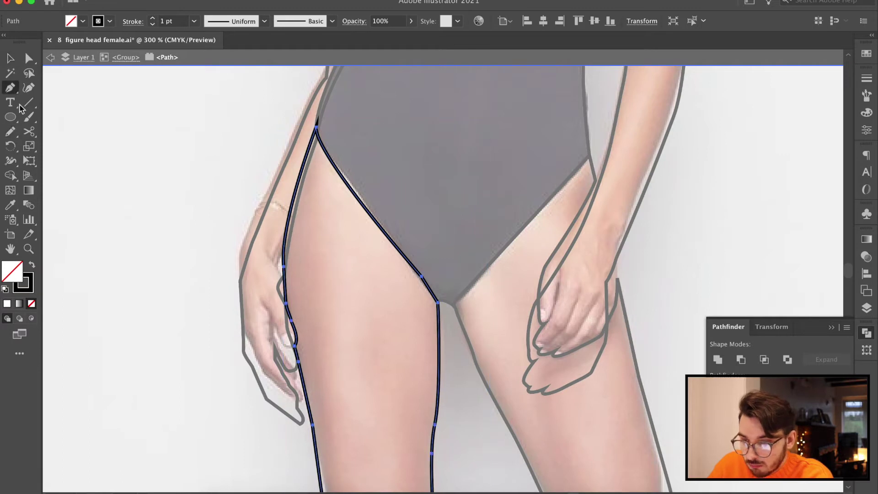
pyautogui.click(293, 346)
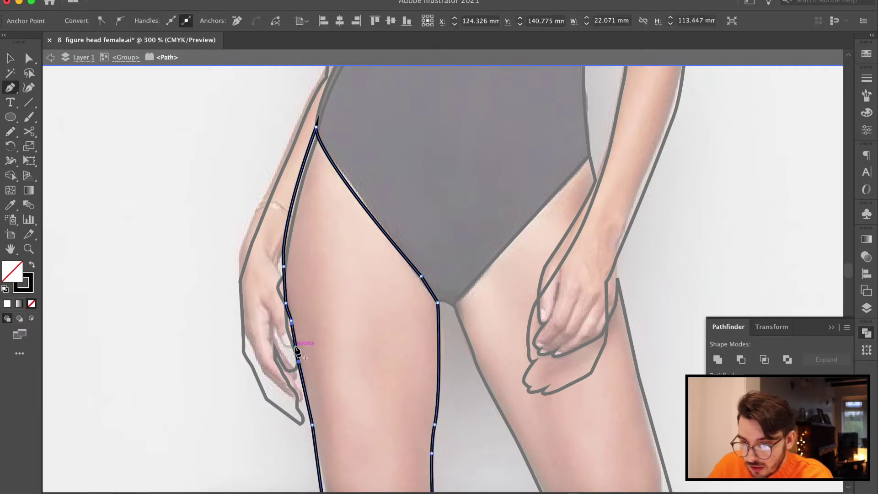
pyautogui.click(292, 320)
pyautogui.click(287, 304)
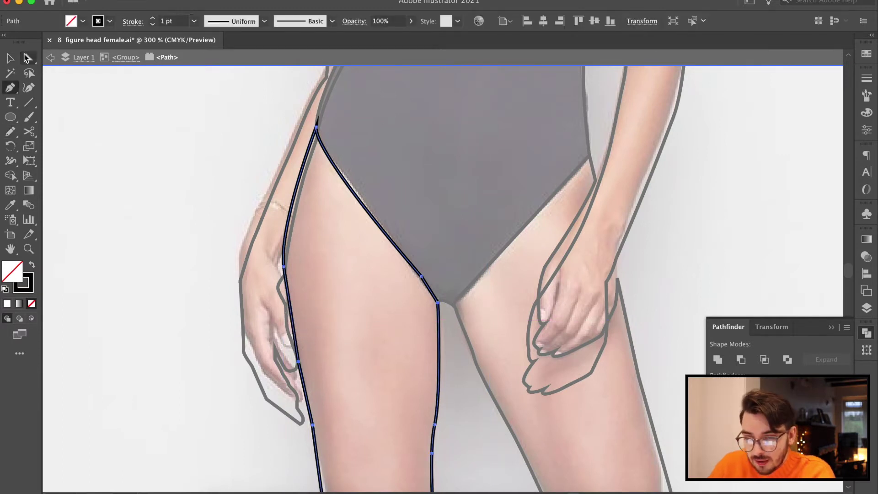
# - Convert the outer-thigh anchor point beside the left-hand wrist into a smooth point with curve handles
pyautogui.hotkey('shift', 'c')
pyautogui.moveTo(284, 266); pyautogui.dragTo(289, 337)
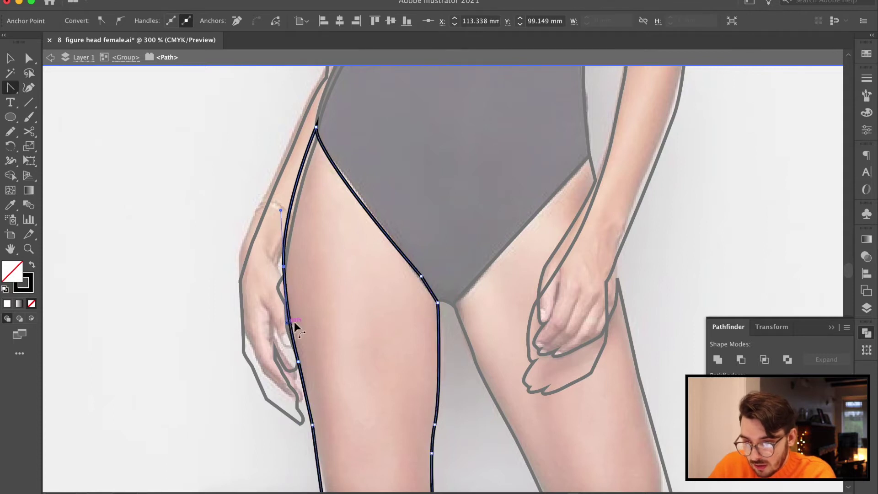
pyautogui.press('v')
pyautogui.click(341, 374)
# - Isolate the right-hand leg outline and delete the surplus anchor points where its outer thigh traces around the hand
pyautogui.hscroll(5, 350, 352)
pyautogui.doubleClick(405, 335)
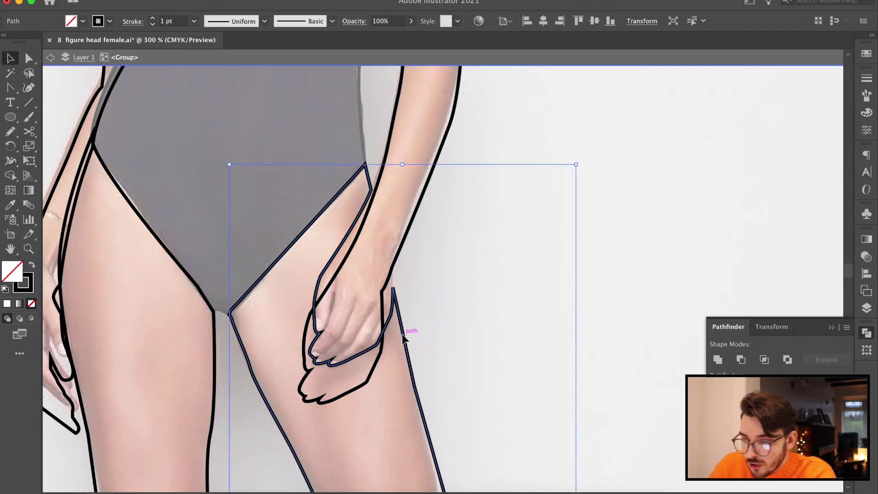
pyautogui.press('p')
pyautogui.click(392, 316)
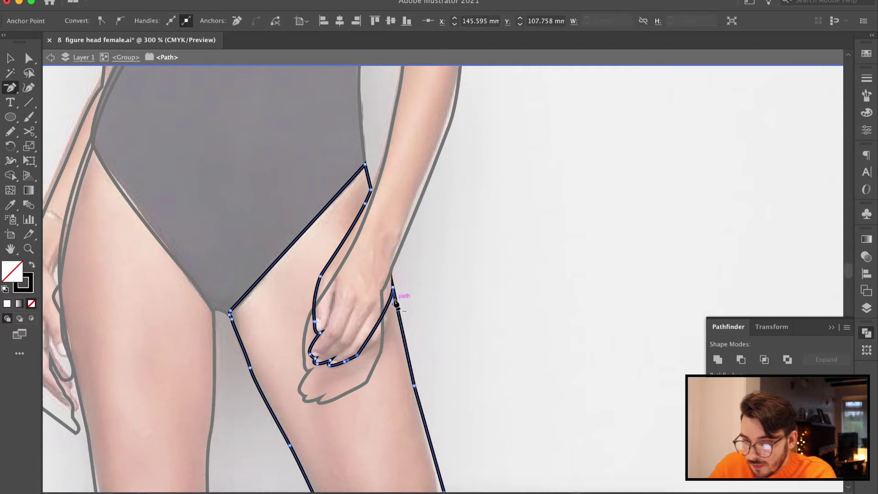
pyautogui.click(357, 355)
pyautogui.click(330, 361)
pyautogui.click(317, 364)
pyautogui.click(315, 360)
pyautogui.click(310, 354)
pyautogui.click(319, 333)
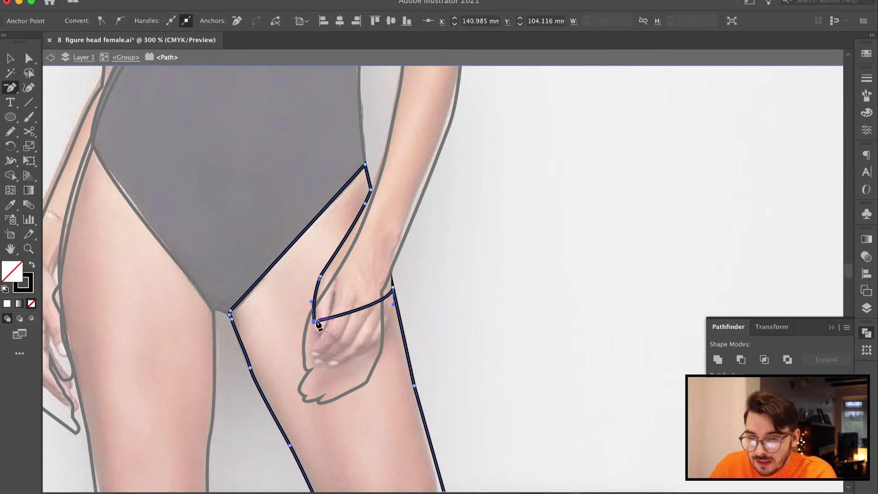
pyautogui.click(314, 321)
pyautogui.click(320, 276)
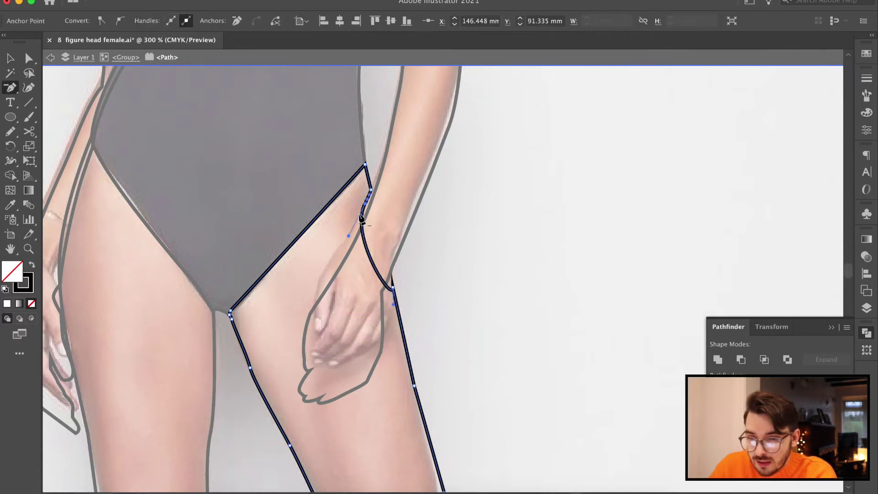
pyautogui.keyDown('alt'); pyautogui.click(370, 192); pyautogui.keyUp('alt')
# - Convert the right-hand leg's outer-thigh anchor point beside the wrist into a smooth point aligned with the thigh, and leave isolation
pyautogui.click(11, 93)
pyautogui.click(79, 132)
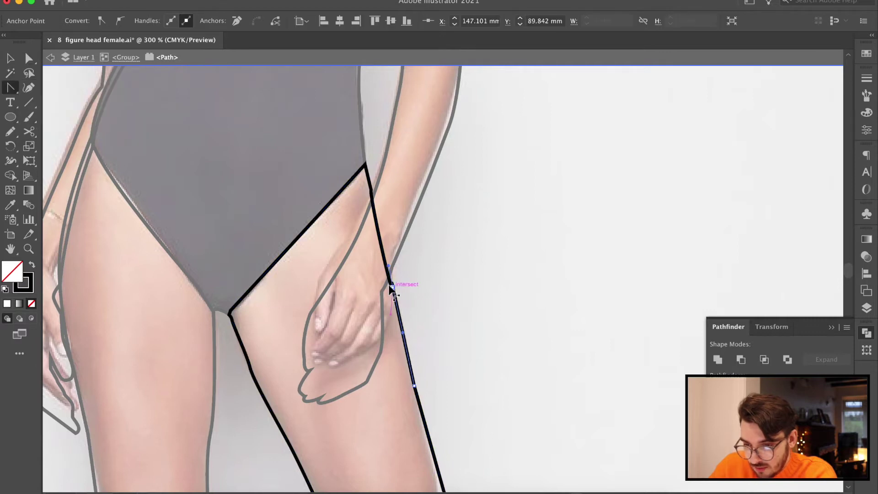
pyautogui.click(393, 287)
pyautogui.moveTo(394, 276); pyautogui.dragTo(389, 260)
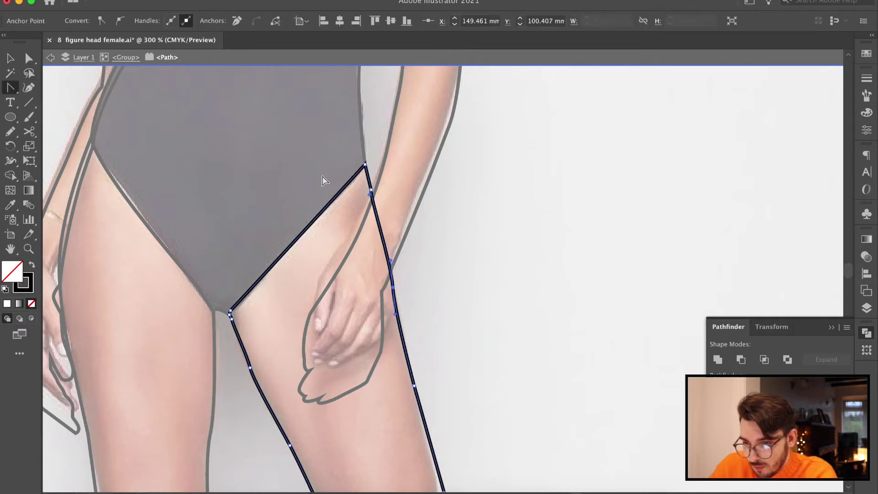
pyautogui.press('super+0')
pyautogui.click(10, 58)
pyautogui.doubleClick(198, 250)
pyautogui.doubleClick(198, 251)
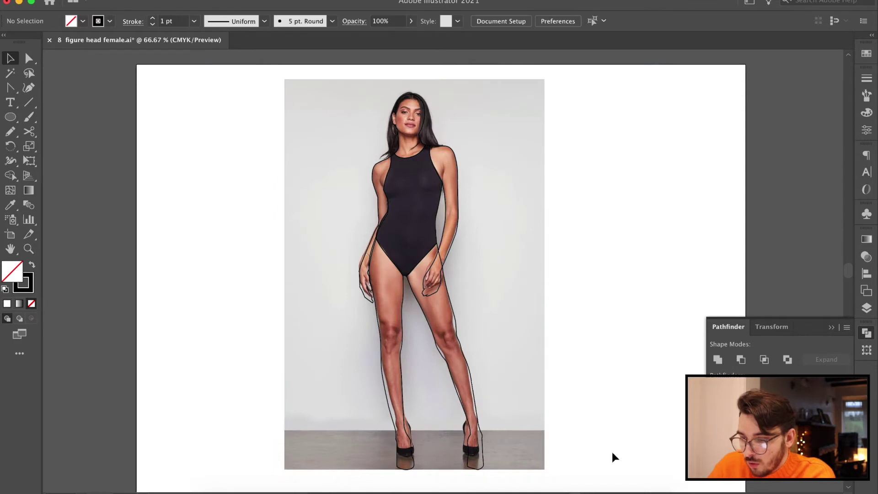
# - Select the whole traced figure without the photo and apply the default white fill and black stroke
pyautogui.moveTo(604, 467); pyautogui.dragTo(243, 88)
pyautogui.keyDown('shift'); pyautogui.click(500, 178); pyautogui.keyUp('shift')
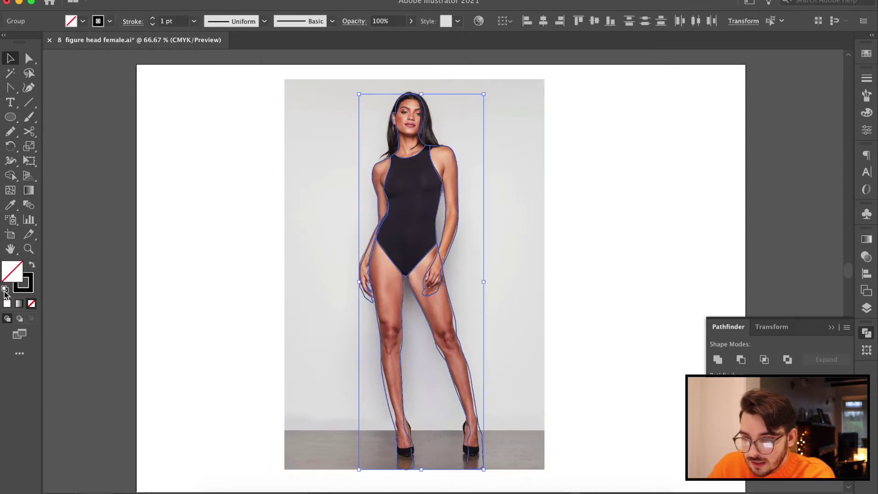
pyautogui.click(5, 290)
# - Move the model photo sideways so it stands to the right of the filled figure
pyautogui.click(306, 239)
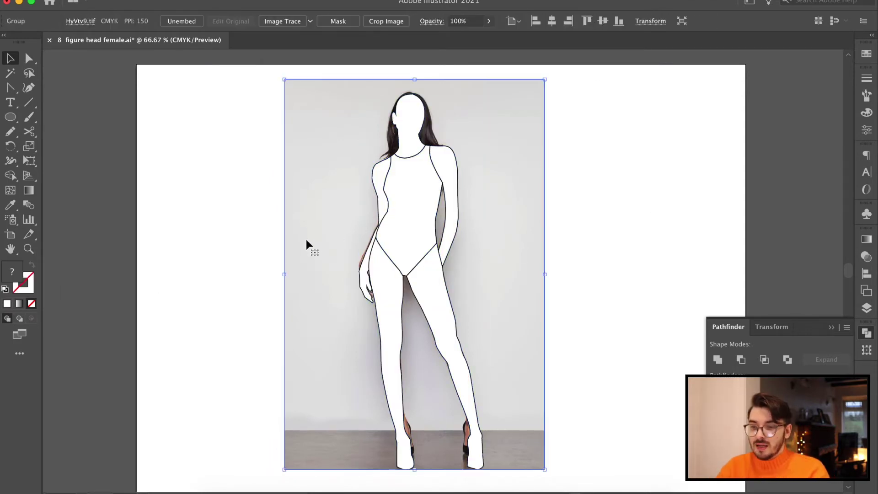
pyautogui.press('super+shift+a')
pyautogui.moveTo(337, 254); pyautogui.dragTo(440, 259)
pyautogui.click(216, 280)
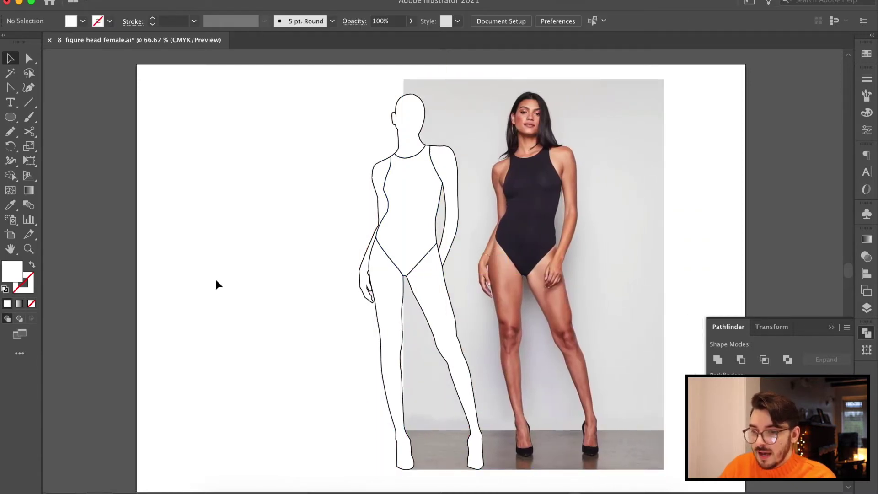
# - Isolate the figure group, bring the right-hand arm to the front of the leg, and leave isolation
pyautogui.click(443, 159)
pyautogui.doubleClick(445, 160)
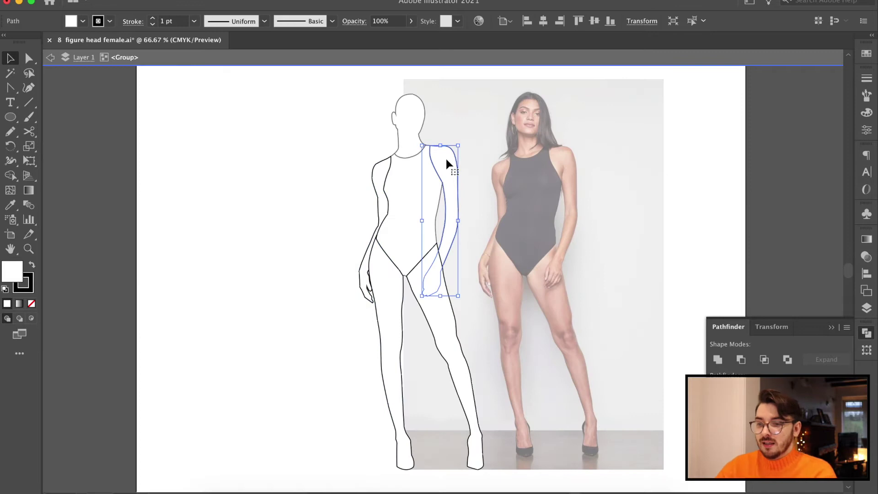
pyautogui.press('super+shift+bracketright')
pyautogui.click(273, 207)
pyautogui.doubleClick(310, 196)
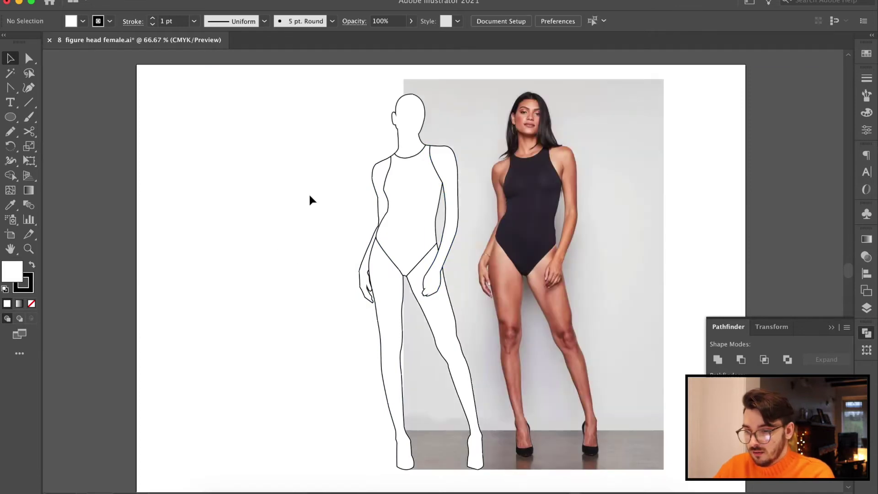
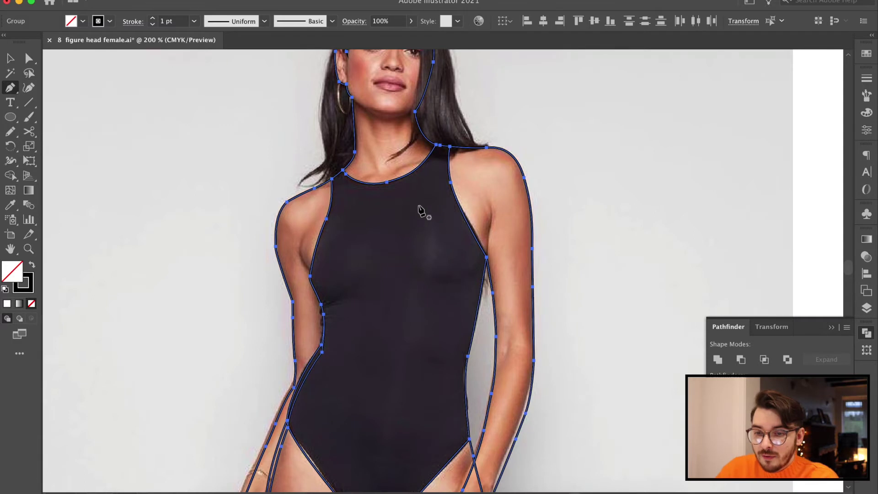
# - Draw the right-hand armpit crease with the Pen tool as a curved line ending at the bodysuit's underarm corner
pyautogui.scroll(5, 540, 247)
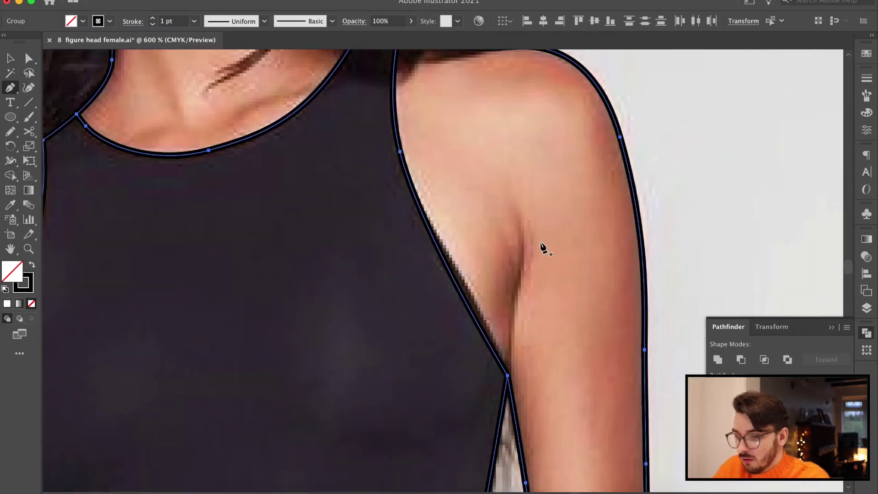
pyautogui.click(516, 223)
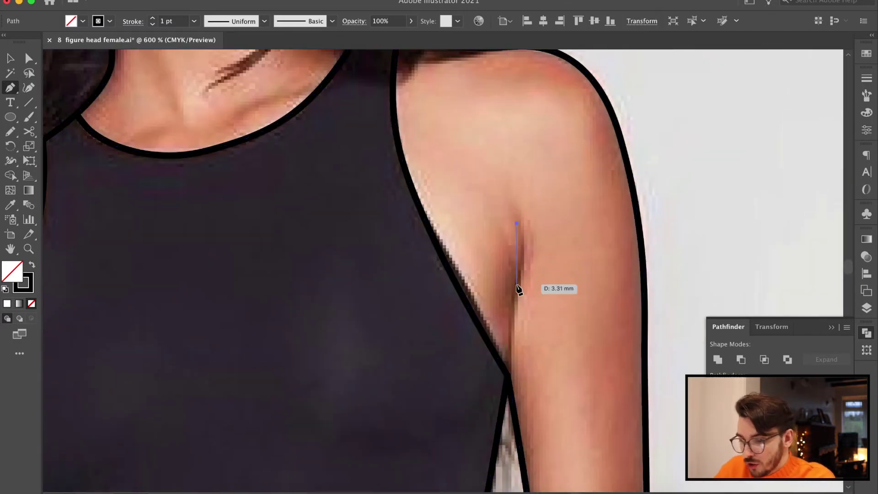
pyautogui.click(508, 375)
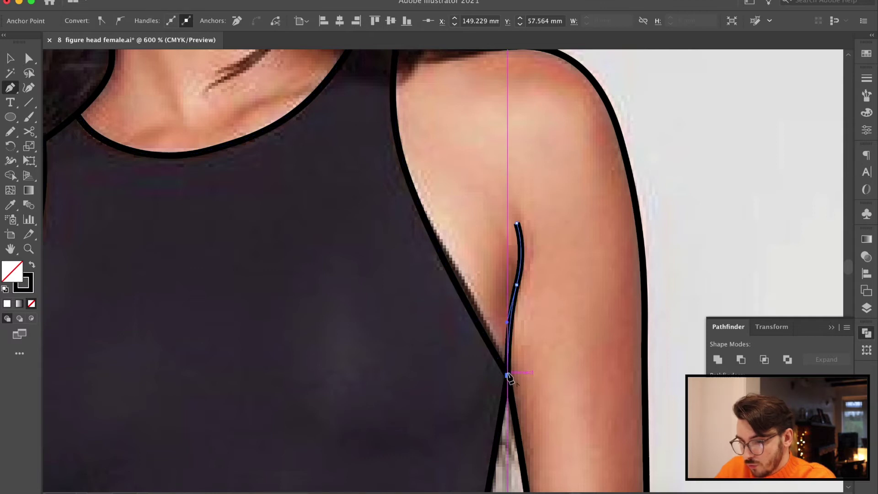
pyautogui.click(10, 88)
# - Draw two curved collarbone lines above the neckline, one on each side of the throat, with the Pen tool
pyautogui.click(318, 82)
pyautogui.moveTo(222, 131); pyautogui.dragTo(218, 159)
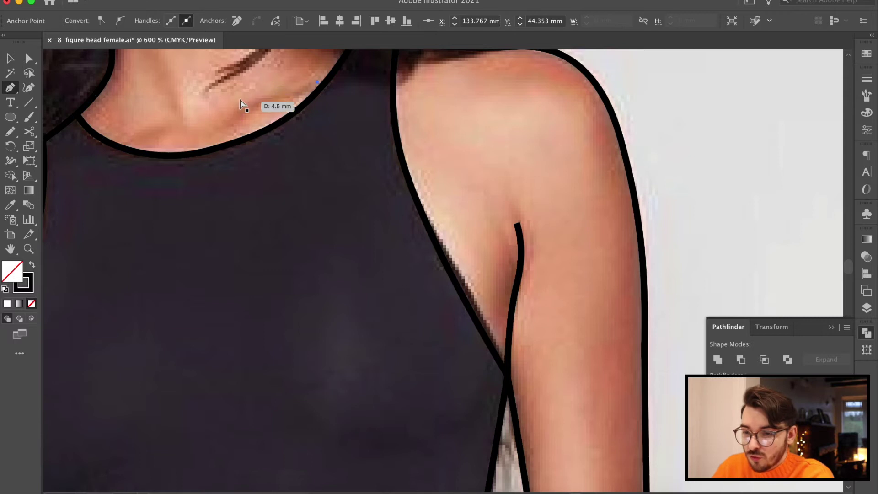
pyautogui.click(252, 104)
pyautogui.moveTo(207, 103); pyautogui.dragTo(207, 103)
pyautogui.click(251, 105)
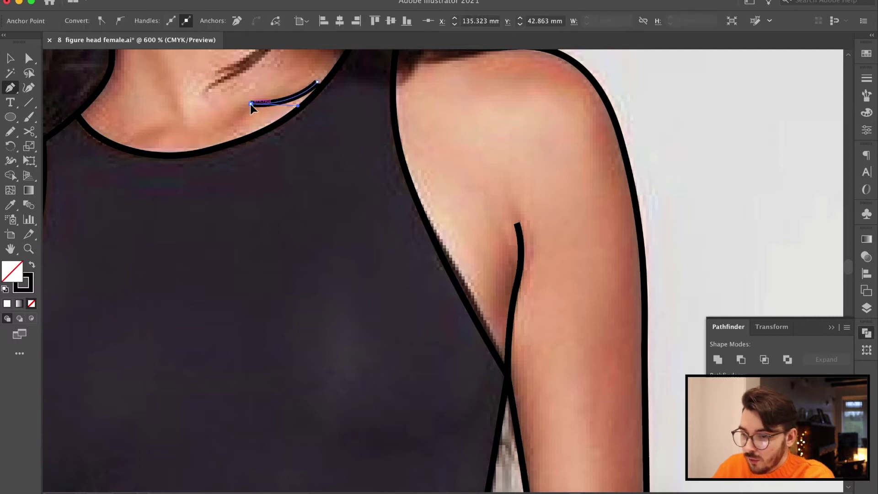
pyautogui.moveTo(222, 146); pyautogui.dragTo(222, 142)
pyautogui.click(198, 140)
pyautogui.moveTo(169, 128); pyautogui.dragTo(153, 136)
pyautogui.moveTo(101, 113); pyautogui.dragTo(84, 79)
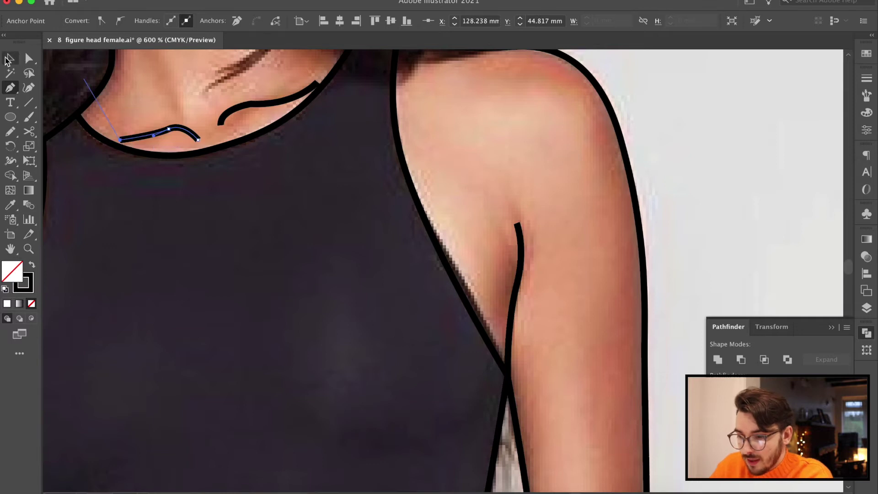
# - Group the two collarbone lines with the right-hand armpit crease and isolate the new group
pyautogui.keyDown('shift'); pyautogui.click(243, 108); pyautogui.keyUp('shift')
pyautogui.keyDown('shift'); pyautogui.click(518, 277); pyautogui.keyUp('shift')
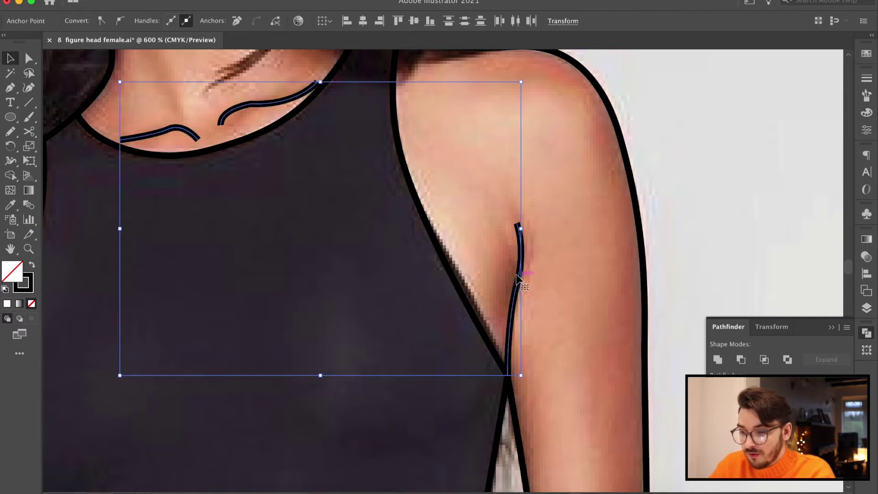
pyautogui.press('super+g')
pyautogui.click(678, 198)
pyautogui.doubleClick(527, 265)
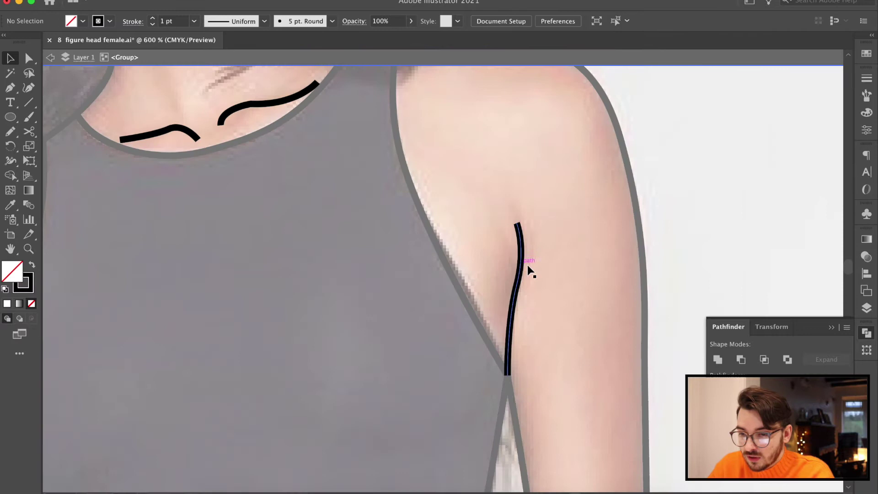
# - Draw the left-hand armpit crease with the Pen tool as a curve rising from the bodysuit's underarm corner
pyautogui.moveTo(215, 326); pyautogui.dragTo(626, 283)
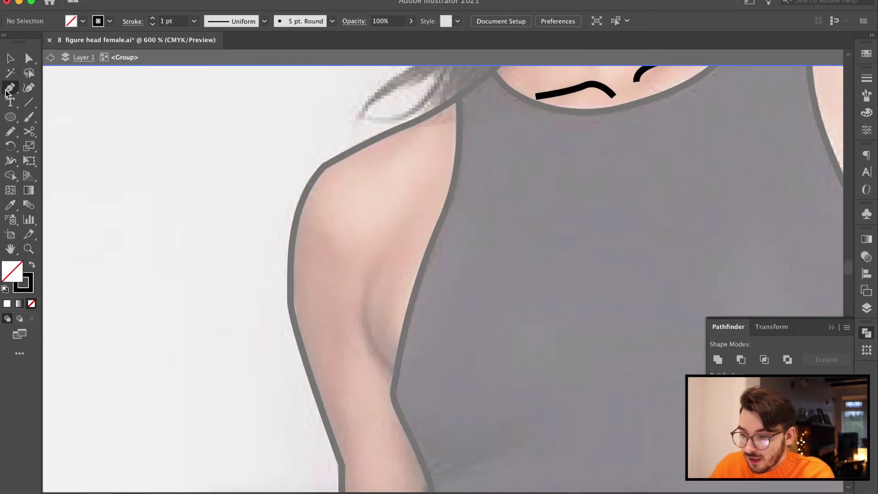
pyautogui.click(393, 386)
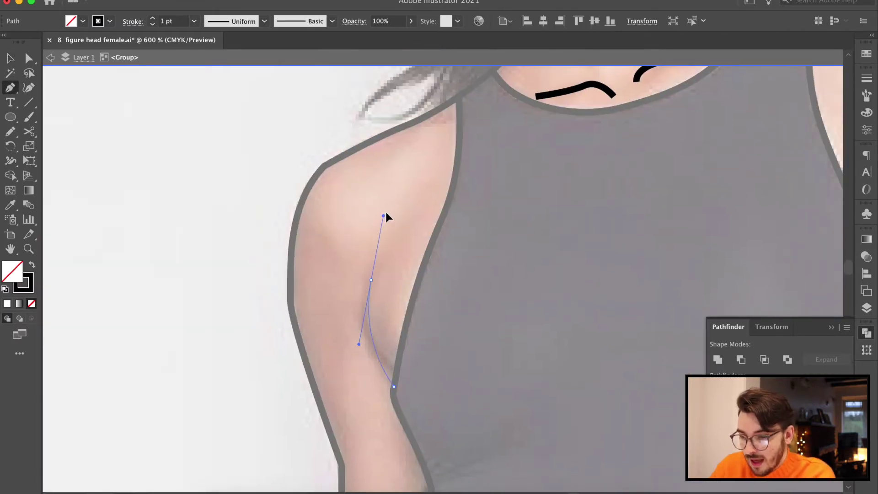
pyautogui.moveTo(385, 214); pyautogui.dragTo(387, 210)
# - Draw three neck lines: a long diagonal toward the left-hand collarbone and two short strokes below the jaw
pyautogui.moveTo(447, 428); pyautogui.dragTo(466, 28)
pyautogui.moveTo(402, 399); pyautogui.dragTo(498, 110)
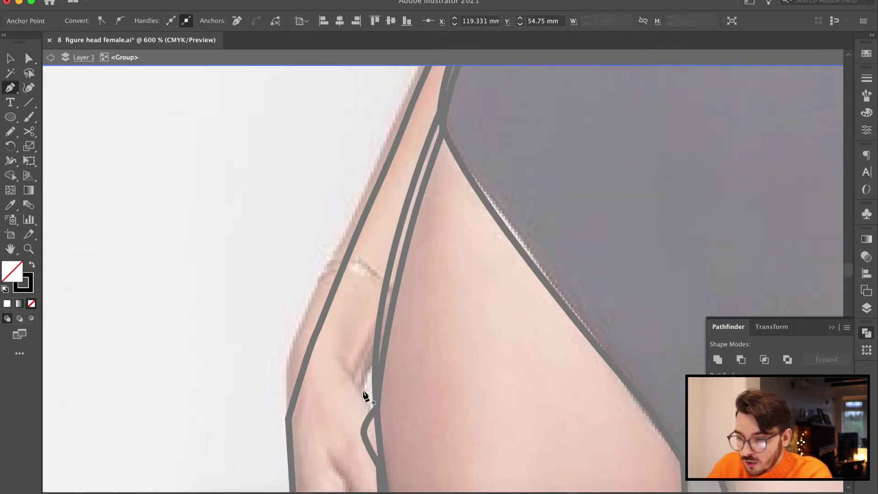
pyautogui.moveTo(520, 268); pyautogui.dragTo(213, 411)
pyautogui.moveTo(596, 231); pyautogui.dragTo(355, 436)
pyautogui.moveTo(515, 112); pyautogui.dragTo(501, 323)
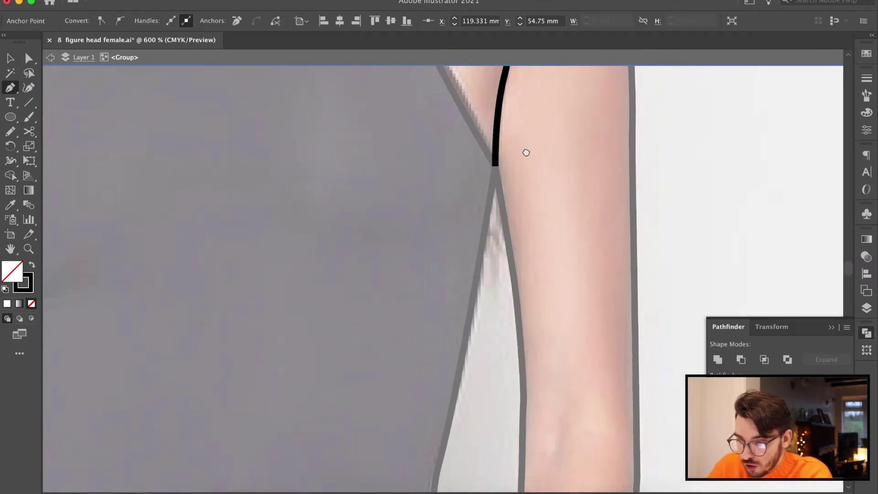
pyautogui.moveTo(526, 150); pyautogui.dragTo(506, 350)
pyautogui.scroll(6, 421, 165)
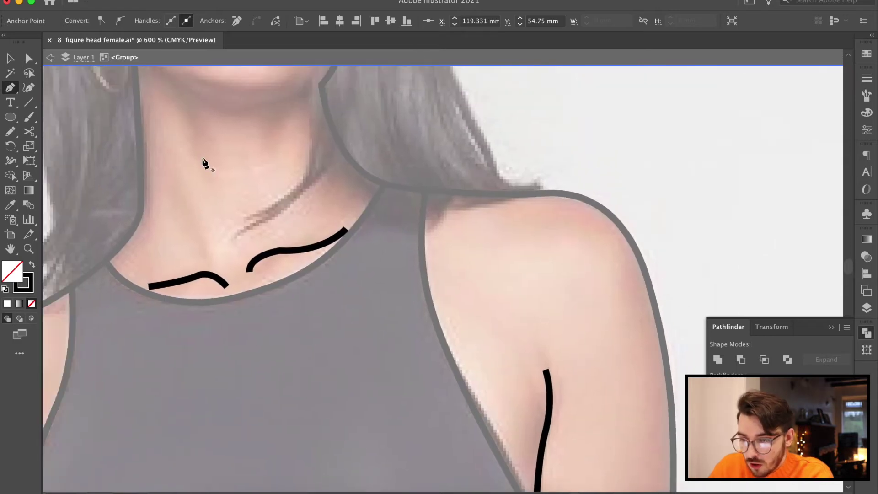
pyautogui.click(157, 138)
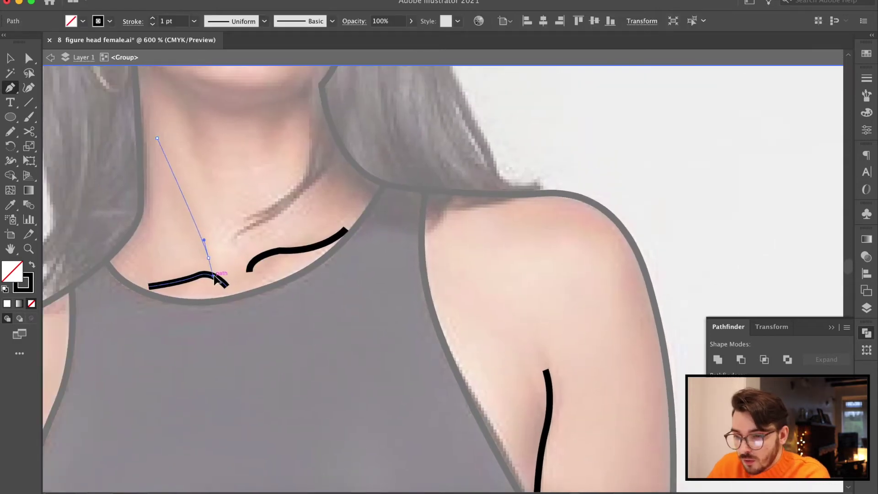
pyautogui.moveTo(215, 278); pyautogui.dragTo(213, 276)
pyautogui.click(188, 95)
pyautogui.moveTo(193, 152); pyautogui.dragTo(197, 161)
pyautogui.keyDown('super'); pyautogui.click(279, 108); pyautogui.keyUp('super')
pyautogui.click(279, 108)
pyautogui.moveTo(272, 164); pyautogui.dragTo(269, 169)
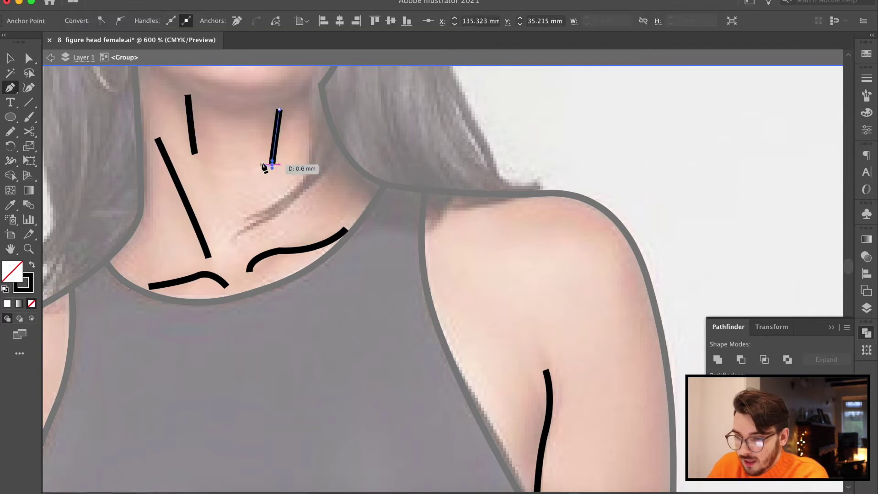
# - Draw the left-hand knee details: a curve beside the kneecap and two short lines below it
pyautogui.press('super+minus')
pyautogui.press('super+minus')
pyautogui.press('super+minus')
pyautogui.press('super+minus')
pyautogui.doubleClick(13, 62)
pyautogui.click(437, 344)
pyautogui.scroll(-10, 425, 229)
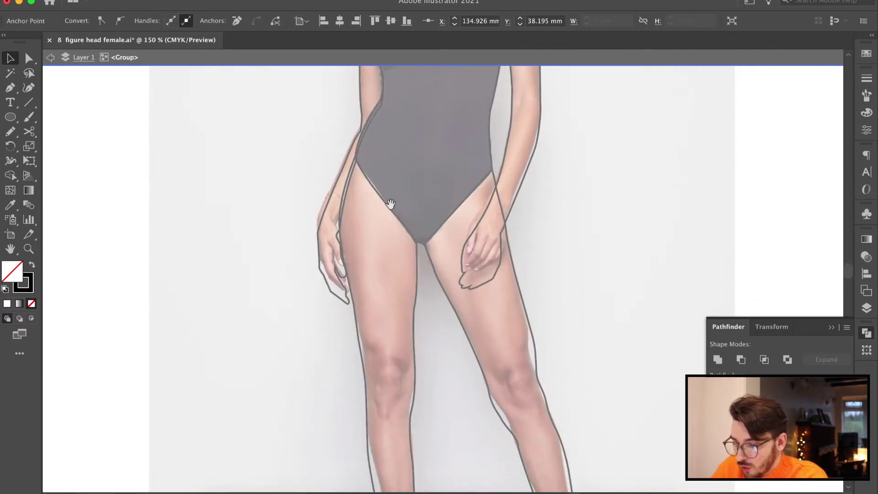
pyautogui.press('super+plus')
pyautogui.press('super+plus')
pyautogui.press('super+plus')
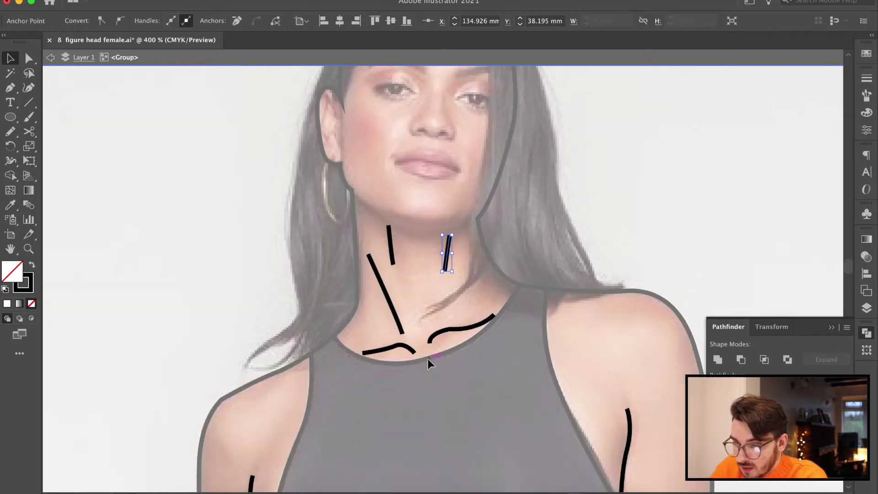
pyautogui.scroll(-15, 427, 358)
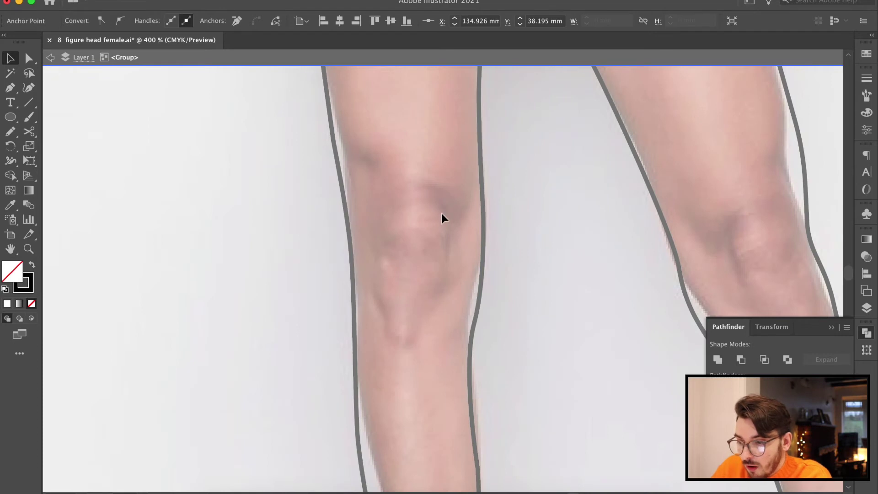
pyautogui.click(452, 268)
pyautogui.moveTo(448, 253); pyautogui.dragTo(441, 284)
pyautogui.click(439, 299)
pyautogui.moveTo(417, 343); pyautogui.dragTo(414, 358)
pyautogui.press('Escape')
pyautogui.click(382, 337)
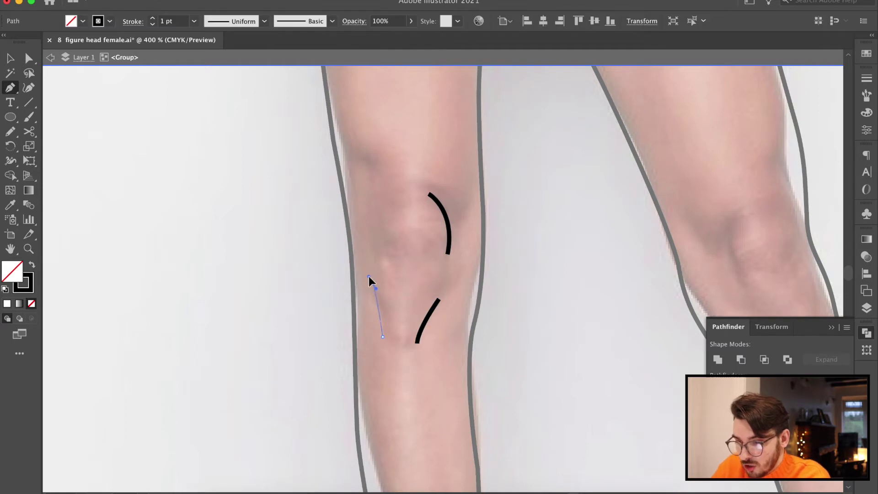
pyautogui.moveTo(372, 282); pyautogui.dragTo(368, 276)
pyautogui.press('Escape')
# - Draw the right-hand knee details: a curve along the kneecap's inner side and short strokes at its outer and lower edges
pyautogui.hscroll(5, 593, 210)
pyautogui.moveTo(523, 278); pyautogui.dragTo(544, 335)
pyautogui.press('Escape')
pyautogui.moveTo(586, 250); pyautogui.dragTo(601, 285)
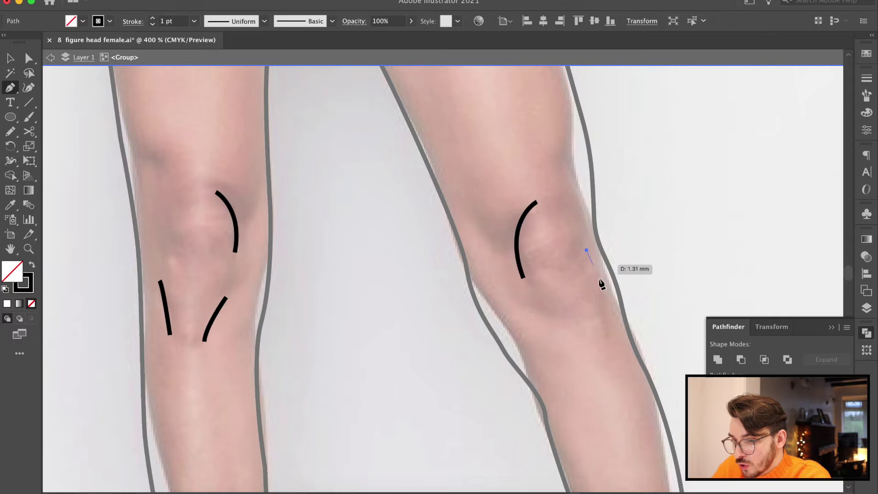
pyautogui.press('Escape')
pyautogui.moveTo(531, 311); pyautogui.dragTo(543, 322)
pyautogui.click(570, 319)
# - Draw short detail lines on both feet with the Pen tool
pyautogui.moveTo(297, 376); pyautogui.dragTo(295, 370)
pyautogui.press('Escape')
pyautogui.moveTo(77, 181); pyautogui.dragTo(215, 339)
pyautogui.moveTo(236, 221); pyautogui.dragTo(236, 269)
pyautogui.moveTo(637, 338); pyautogui.dragTo(636, 338)
pyautogui.moveTo(602, 281); pyautogui.dragTo(610, 311)
# - Select all the body detail lines and give them a 0.25 pt stroke with the profile tapered at both ends
pyautogui.scroll(-10, 608, 297)
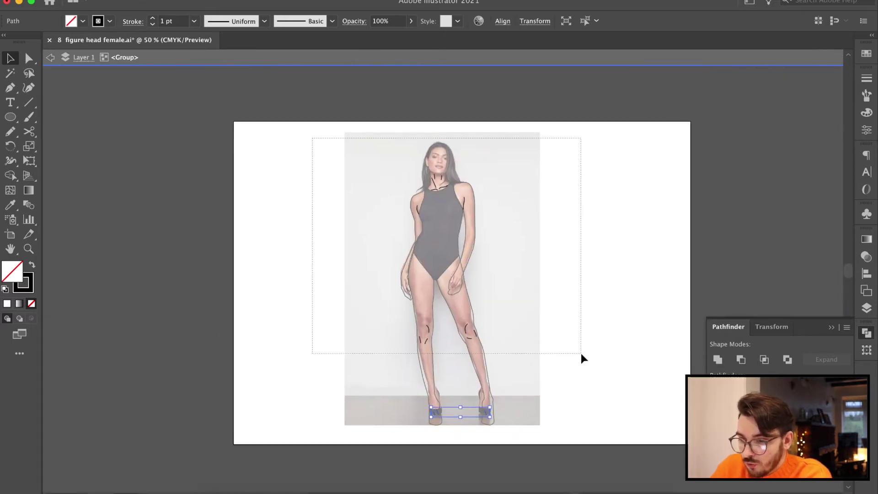
pyautogui.moveTo(581, 354); pyautogui.dragTo(581, 354)
pyautogui.click(867, 81)
pyautogui.click(802, 91)
pyautogui.click(819, 101)
pyautogui.click(811, 265)
pyautogui.click(780, 306)
pyautogui.click(619, 251)
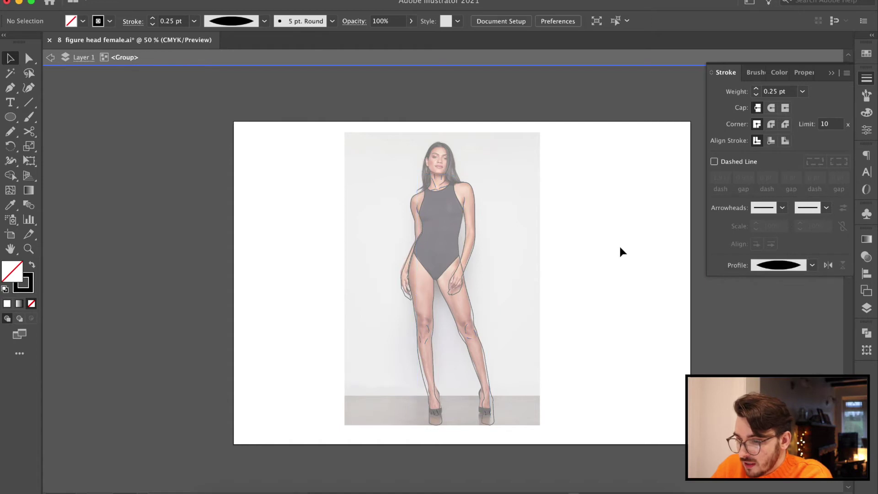
# - Give both underarm lines a 0.75 pt stroke with the profile tapered at one end
pyautogui.scroll(8, 446, 256)
pyautogui.scroll(4, 417, 427)
pyautogui.click(529, 255)
pyautogui.keyDown('shift'); pyautogui.click(251, 303); pyautogui.keyUp('shift')
pyautogui.click(812, 265)
pyautogui.click(764, 342)
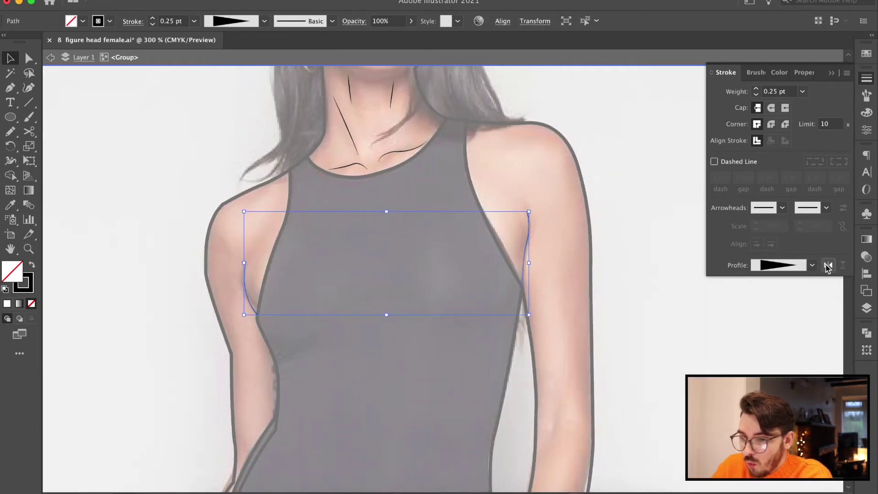
pyautogui.click(802, 91)
pyautogui.click(813, 138)
pyautogui.click(662, 350)
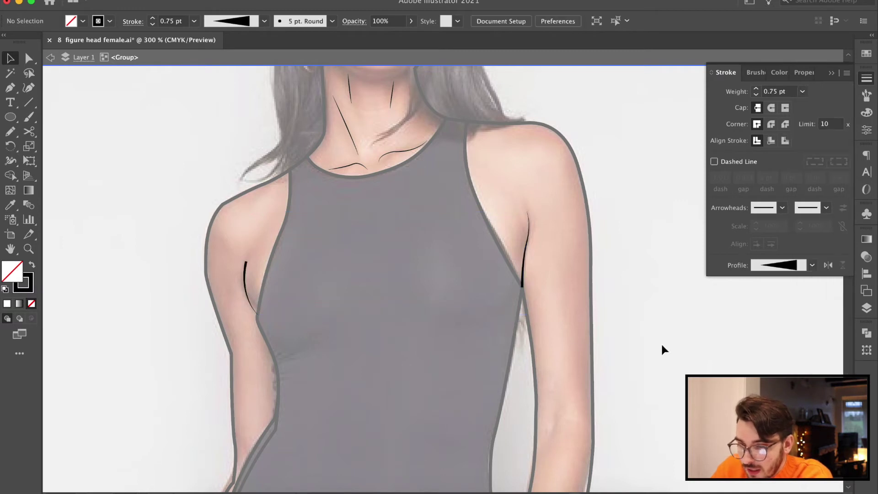
# - Flip the taper of the left-hand underarm line so its thick end meets the torso
pyautogui.click(244, 290)
pyautogui.click(828, 265)
pyautogui.click(449, 131)
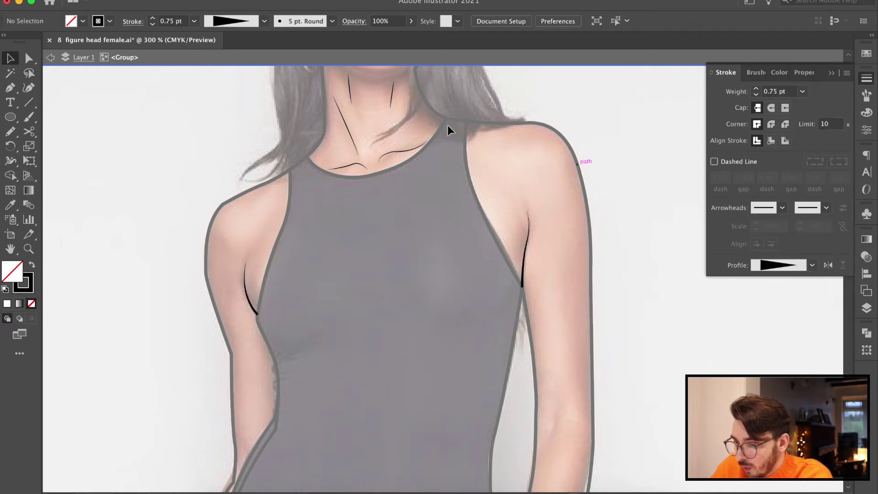
# - Draw the jawline from below the ear to the opposite side of the neck as a 1 pt stroke tapered at both ends
pyautogui.scroll(5, 343, 349)
pyautogui.press('super+plus')
pyautogui.press('super+plus')
pyautogui.press('super+plus')
pyautogui.moveTo(118, 319); pyautogui.dragTo(291, 294)
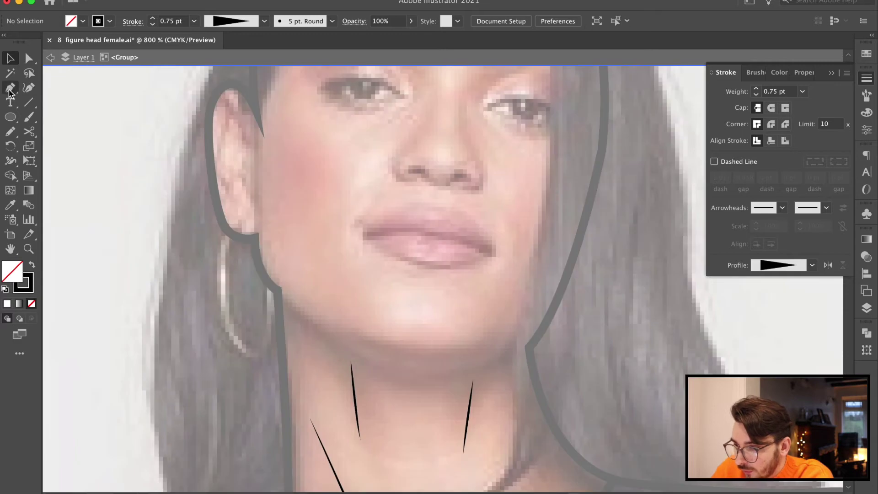
pyautogui.click(278, 290)
pyautogui.moveTo(360, 345); pyautogui.dragTo(394, 360)
pyautogui.moveTo(468, 359); pyautogui.dragTo(480, 356)
pyautogui.click(803, 91)
pyautogui.click(811, 265)
pyautogui.click(774, 303)
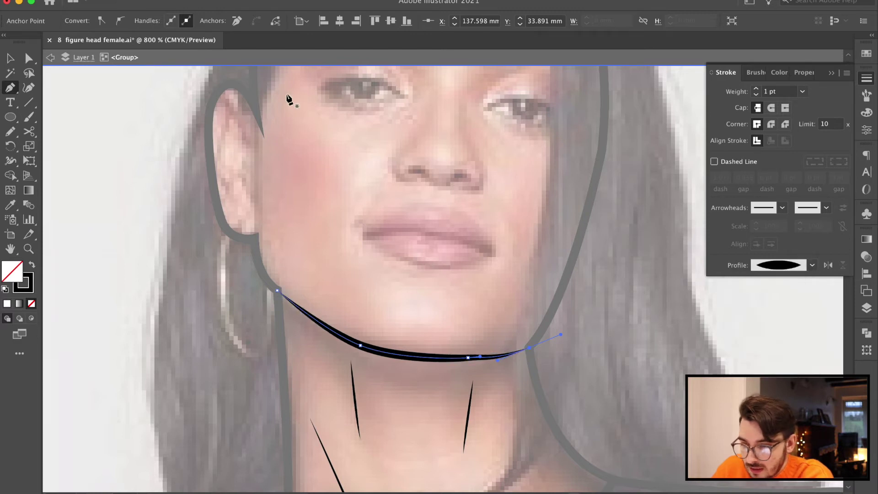
# - Draw the lines separating the fingers and thumb on the left-hand hand with the Pen tool
pyautogui.press('super+minus')
pyautogui.press('super+minus')
pyautogui.press('super+minus')
pyautogui.press('super+minus')
pyautogui.press('super+minus')
pyautogui.click(11, 59)
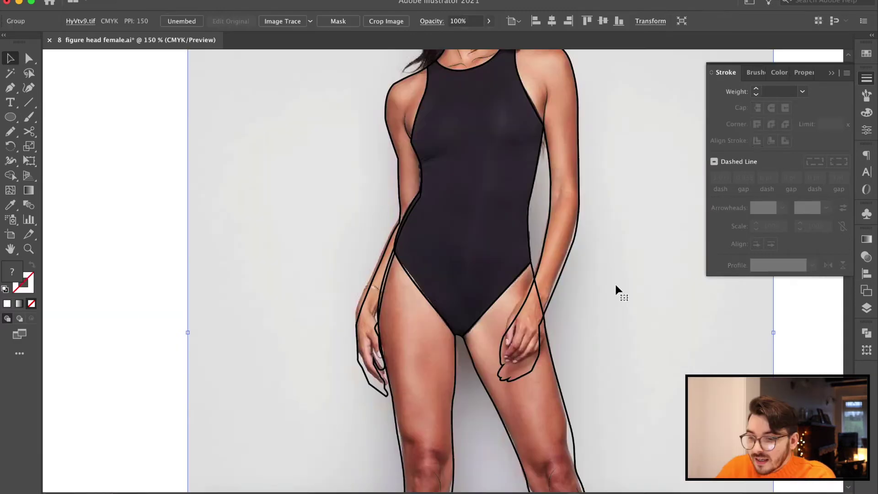
pyautogui.moveTo(614, 284)
pyautogui.mouseDown()
pyautogui.moveTo(607, 302)
pyautogui.moveTo(615, 298)
pyautogui.mouseUp()
pyautogui.scroll(4, 147, 305)
pyautogui.moveTo(146, 306); pyautogui.dragTo(373, 248)
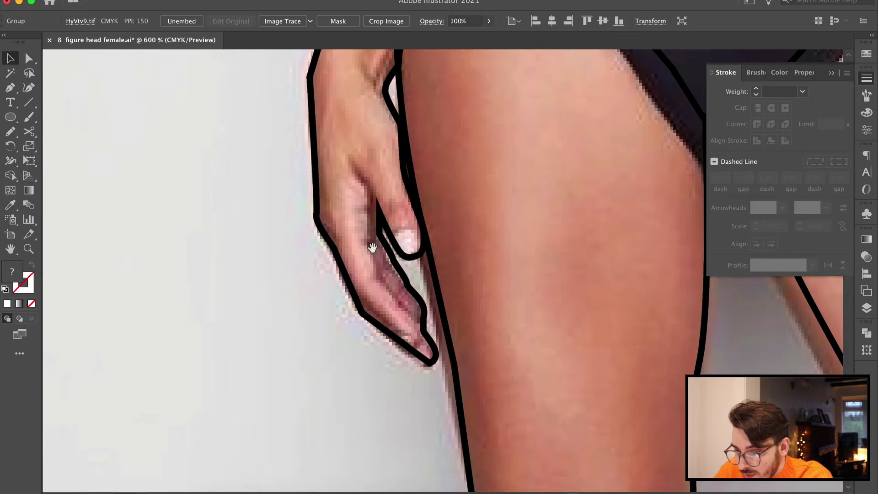
pyautogui.click(10, 87)
pyautogui.click(410, 349)
pyautogui.moveTo(423, 330); pyautogui.dragTo(413, 310)
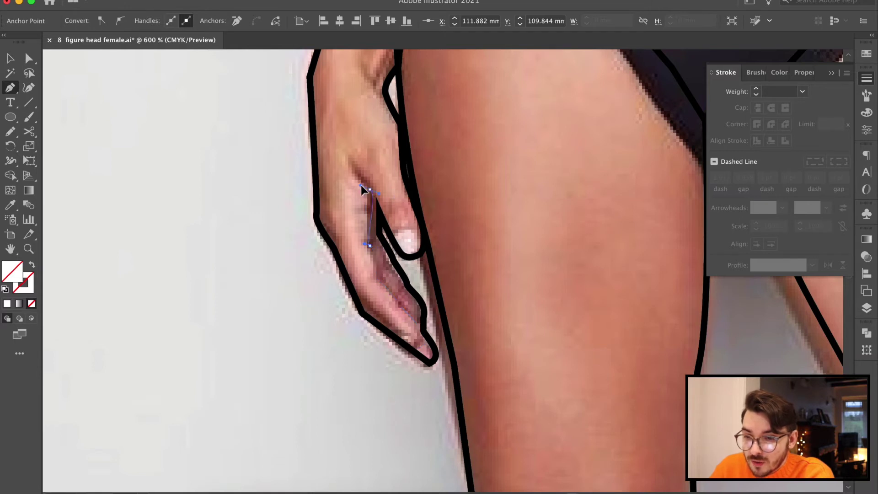
pyautogui.click(4, 290)
pyautogui.moveTo(363, 184); pyautogui.dragTo(350, 159)
# - Draw short curved joint creases along the fingers of the left-hand hand
pyautogui.press('super+plus')
pyautogui.press('super+plus')
pyautogui.moveTo(464, 340); pyautogui.dragTo(318, 56)
pyautogui.click(409, 241)
pyautogui.moveTo(393, 256); pyautogui.dragTo(392, 261)
pyautogui.press('Escape')
pyautogui.click(378, 191)
pyautogui.moveTo(364, 211); pyautogui.dragTo(364, 215)
pyautogui.press('Escape')
pyautogui.click(353, 142)
pyautogui.moveTo(339, 150); pyautogui.dragTo(337, 152)
pyautogui.press('Escape')
pyautogui.click(335, 165)
pyautogui.moveTo(399, 319); pyautogui.dragTo(397, 323)
# - Outline the nails on the two fingertips of the left-hand hand with the Pen tool
pyautogui.click(16, 88)
pyautogui.click(384, 340)
pyautogui.click(399, 330)
pyautogui.moveTo(430, 369); pyautogui.dragTo(433, 377)
pyautogui.click(14, 88)
pyautogui.click(442, 372)
pyautogui.click(468, 394)
pyautogui.moveTo(456, 410); pyautogui.dragTo(446, 408)
pyautogui.click(426, 383)
pyautogui.click(442, 371)
# - Draw a rounded closed outline for the thumbnail of the left-hand hand
pyautogui.click(403, 131)
pyautogui.moveTo(426, 142); pyautogui.dragTo(431, 152)
pyautogui.click(439, 187)
pyautogui.moveTo(410, 198); pyautogui.dragTo(400, 195)
# - Select all creases, nails and finger lines of the left-hand hand and group them
pyautogui.keyDown('shift'); pyautogui.click(345, 147); pyautogui.keyUp('shift')
pyautogui.keyDown('shift'); pyautogui.click(372, 201); pyautogui.keyUp('shift')
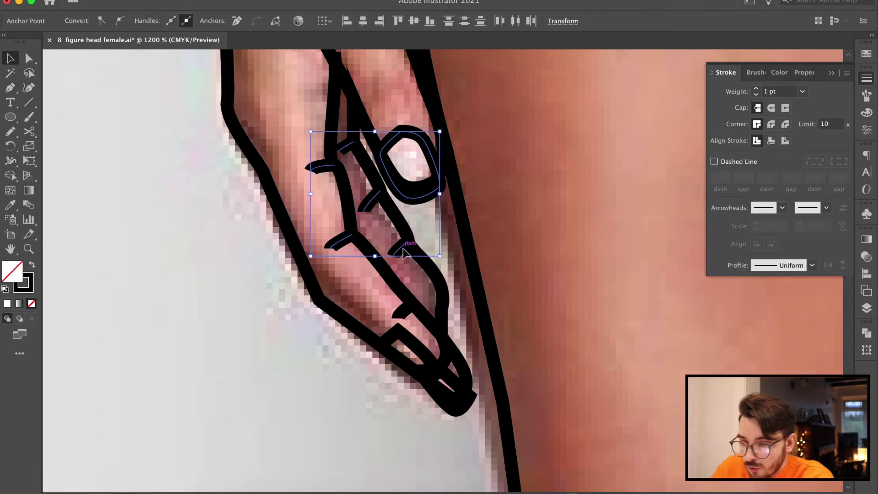
pyautogui.keyDown('shift'); pyautogui.click(416, 349); pyautogui.keyUp('shift')
pyautogui.keyDown('shift'); pyautogui.click(452, 376); pyautogui.keyUp('shift')
pyautogui.keyDown('shift'); pyautogui.click(338, 102); pyautogui.keyUp('shift')
pyautogui.keyDown('shift'); pyautogui.click(345, 75); pyautogui.keyUp('shift')
pyautogui.press('super+g')
# - Isolate the hand detail group and set all its strokes to 0.25 pt
pyautogui.doubleClick(402, 136)
pyautogui.moveTo(290, 160); pyautogui.dragTo(311, 273)
pyautogui.moveTo(222, 92); pyautogui.dragTo(526, 489)
pyautogui.click(801, 91)
pyautogui.click(818, 64)
# - Fit the thumbnail outline to the thumb tip and set the nail strokes to 0.5 pt
pyautogui.click(424, 246)
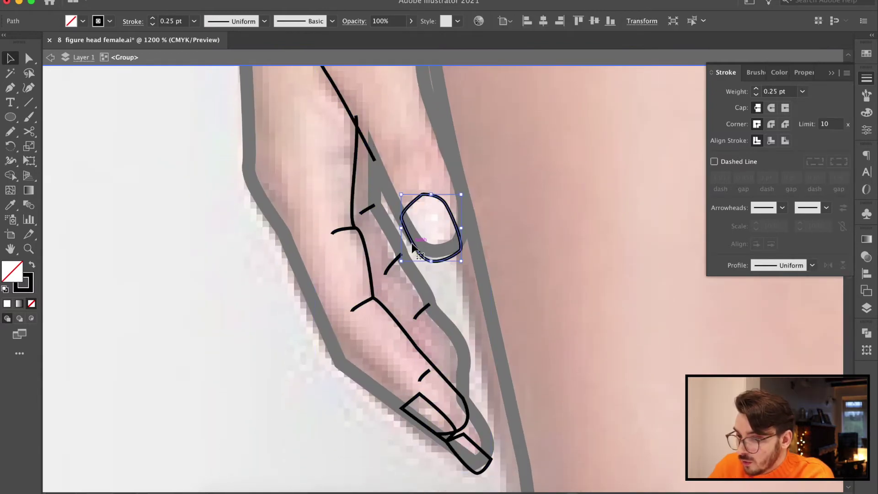
pyautogui.click(801, 91)
pyautogui.click(811, 104)
pyautogui.click(455, 215)
pyautogui.click(801, 91)
pyautogui.click(812, 104)
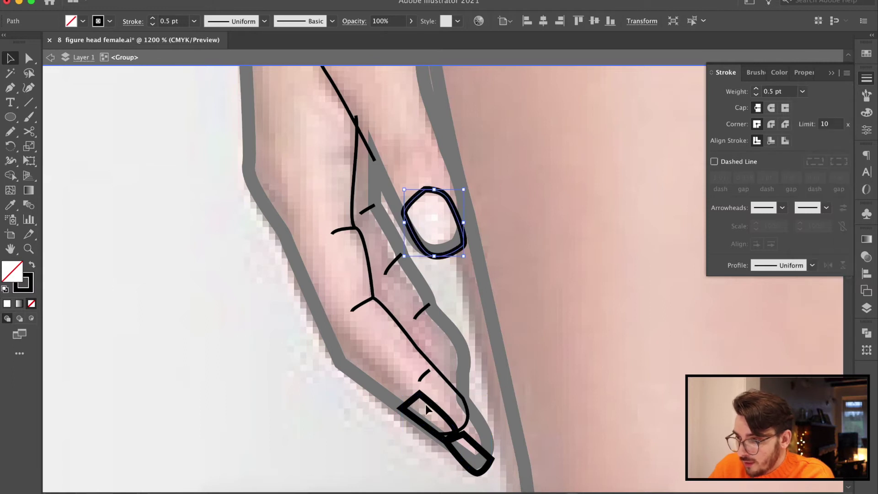
# - Fill the thumb and finger nails of the left-hand hand with light grey
pyautogui.keyDown('shift'); pyautogui.click(426, 408); pyautogui.keyUp('shift')
pyautogui.click(870, 57)
pyautogui.click(783, 113)
pyautogui.click(383, 319)
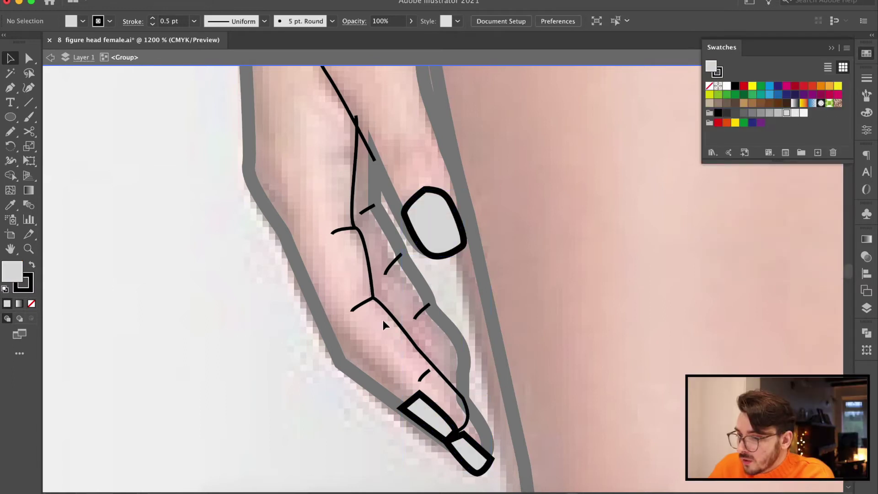
# - Give the long line between the fingers a 0.75 pt stroke with the profile tapered at one end
pyautogui.click(388, 311)
pyautogui.click(866, 78)
pyautogui.click(812, 265)
pyautogui.click(776, 361)
pyautogui.click(802, 91)
pyautogui.click(824, 131)
pyautogui.click(356, 209)
# - Give the thumb's inner line a 0.75 pt stroke with the profile tapered at one end
pyautogui.click(364, 137)
pyautogui.click(802, 91)
pyautogui.click(811, 130)
pyautogui.click(812, 265)
pyautogui.click(780, 337)
# - Apply the one-end taper profile to the short finger creases and move the lowest crease onto the finger line
pyautogui.click(422, 309)
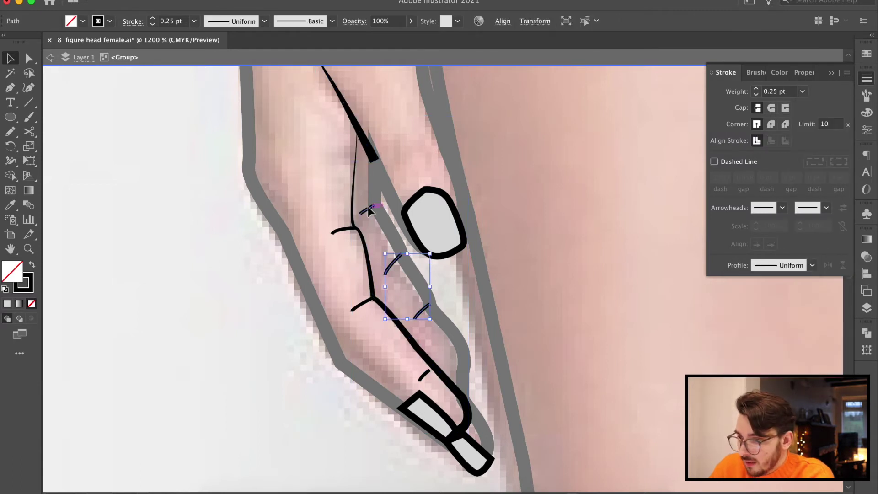
pyautogui.click(812, 265)
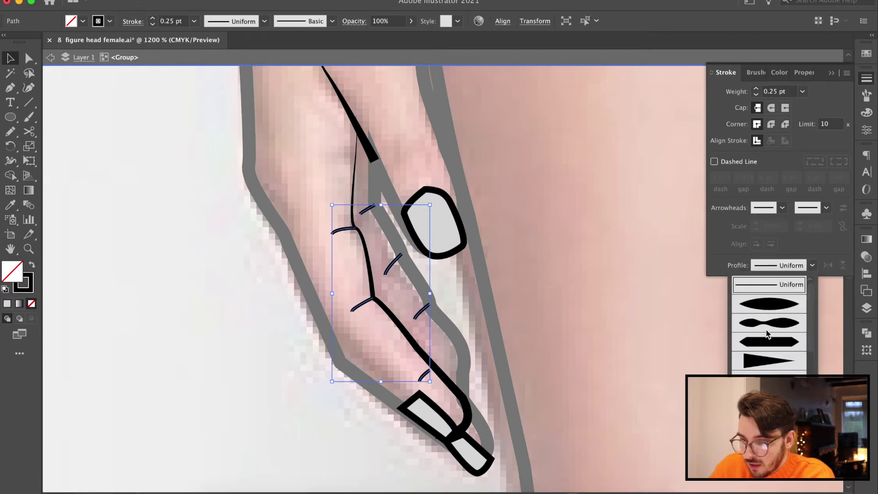
pyautogui.click(768, 336)
pyautogui.click(241, 351)
pyautogui.moveTo(421, 358); pyautogui.dragTo(416, 354)
pyautogui.click(263, 398)
pyautogui.click(466, 425)
pyautogui.keyDown('shift'); pyautogui.click(448, 421); pyautogui.keyUp('shift')
pyautogui.click(256, 353)
# - Leave the detail group and select the whole left-hand arm and hand outline
pyautogui.press('super+minus')
pyautogui.press('super+minus')
pyautogui.press('super+minus')
pyautogui.press('super+minus')
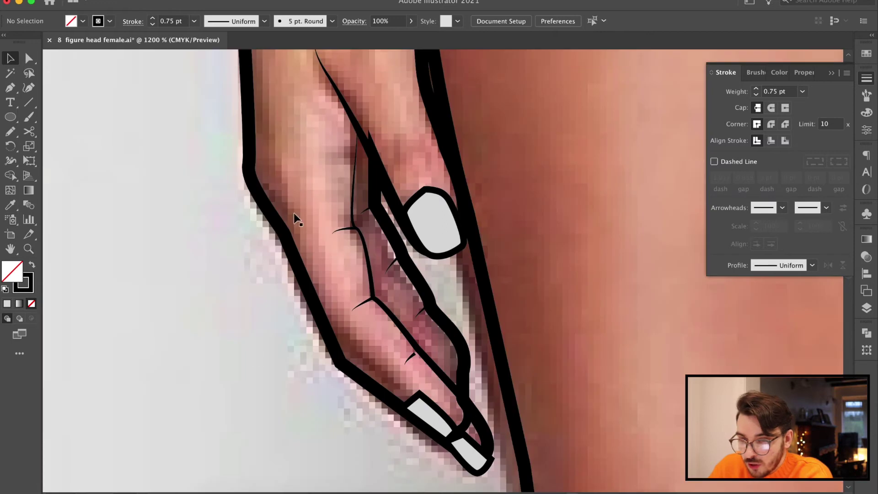
pyautogui.click(29, 58)
pyautogui.click(394, 173)
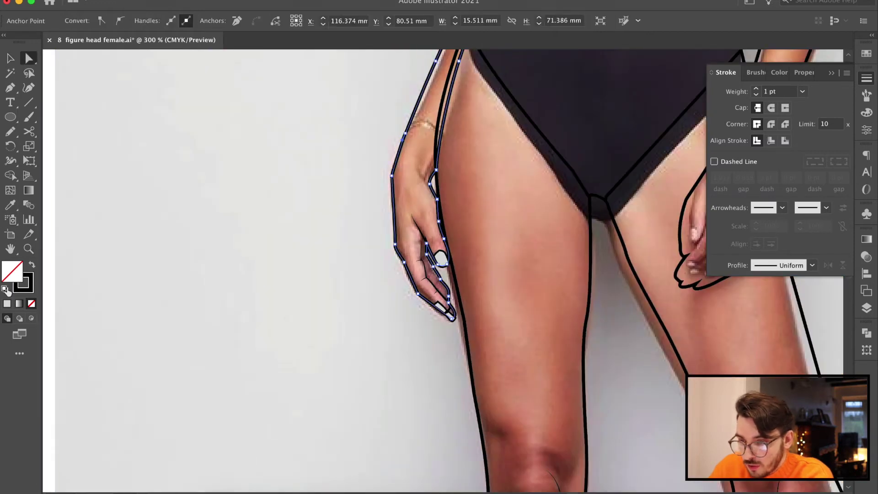
pyautogui.click(10, 58)
# - Draw the finger and thumb separation lines on the right-hand hand and taper them towards the back of the hand
pyautogui.press('super+plus')
pyautogui.hscroll(10, 522, 278)
pyautogui.moveTo(533, 259); pyautogui.dragTo(522, 279)
pyautogui.press('super+plus')
pyautogui.press('super+plus')
pyautogui.click(25, 60)
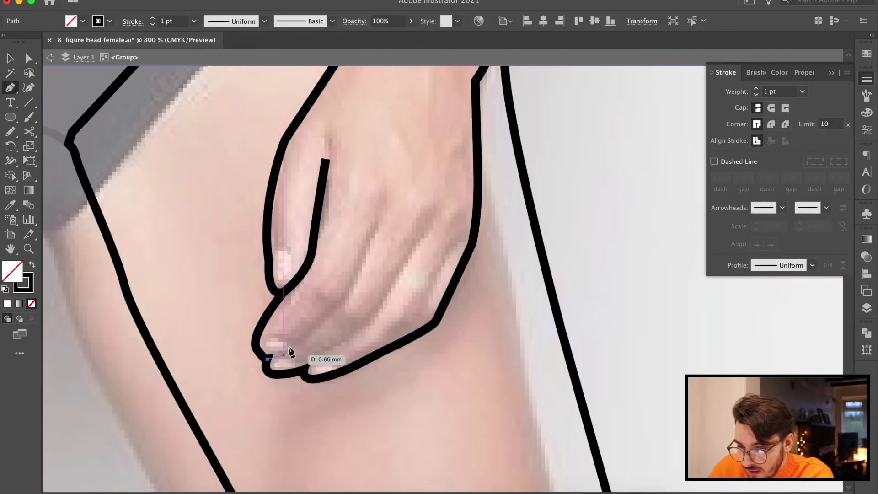
pyautogui.click(812, 265)
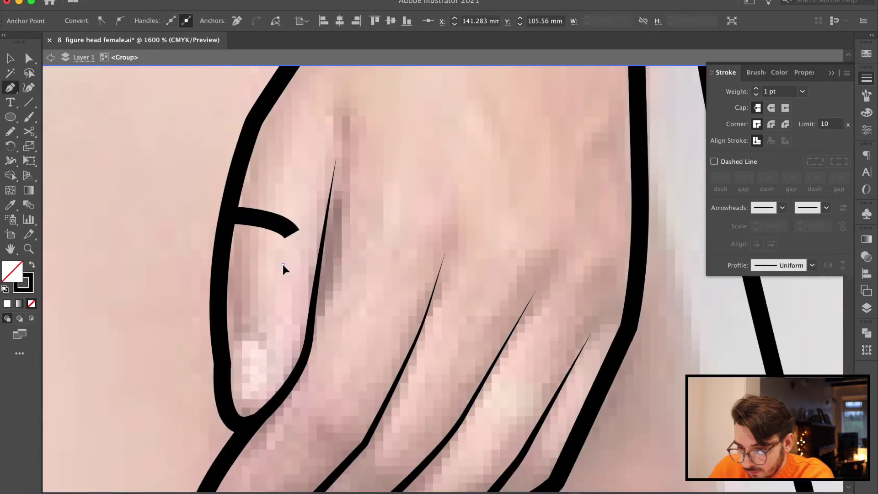
# - Draw sets of three short joint creases on the right-hand hand's thumb and fingers, tapered at both ends
pyautogui.moveTo(298, 320); pyautogui.dragTo(357, 301)
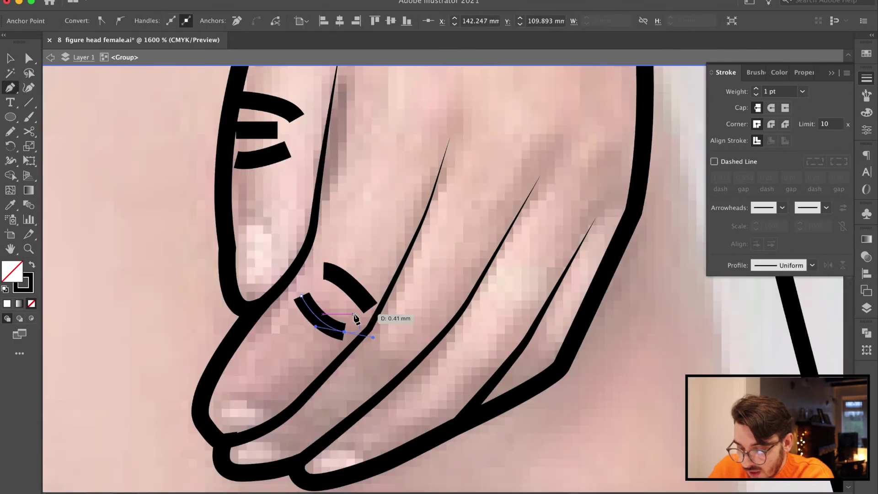
pyautogui.moveTo(260, 348); pyautogui.dragTo(310, 403)
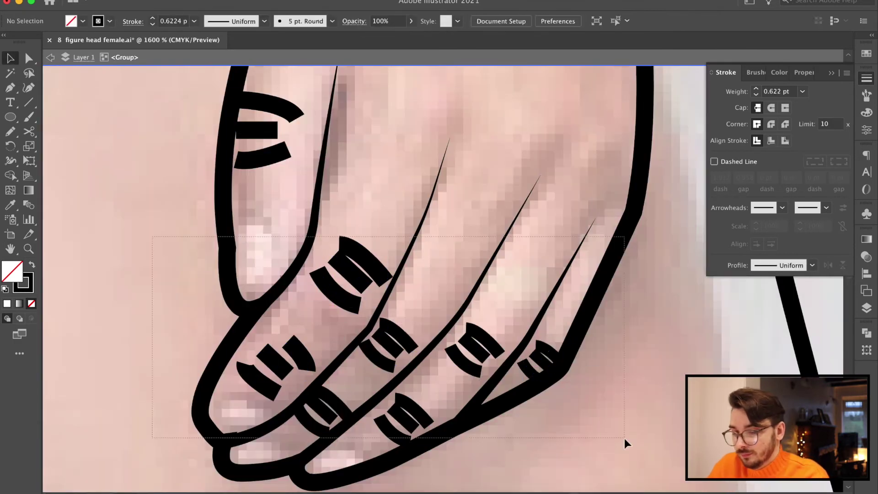
pyautogui.moveTo(232, 94); pyautogui.dragTo(568, 392)
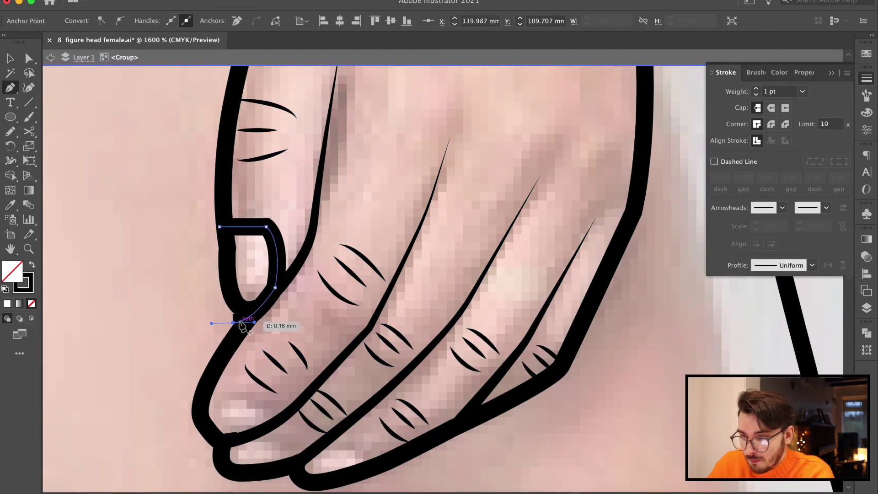
# - Add light grey nails to the right-hand hand's thumb and fingers and fill its arm outline with white
pyautogui.click(254, 415)
pyautogui.click(294, 476)
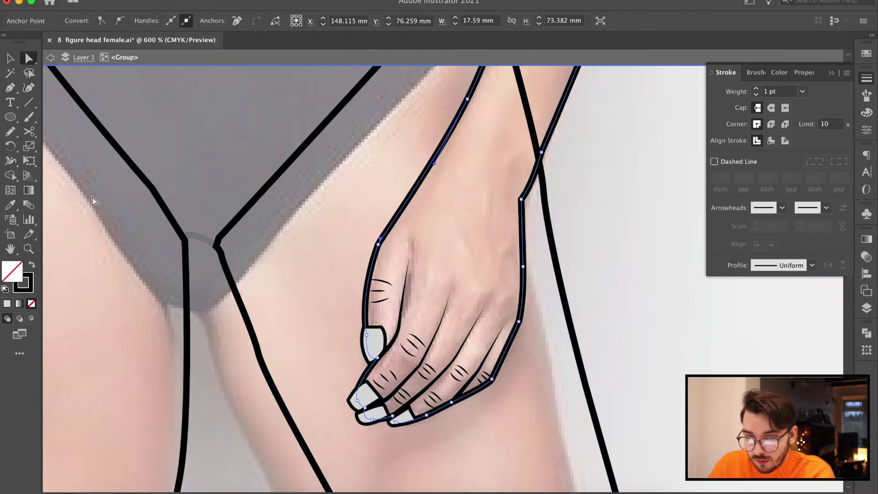
pyautogui.click(7, 303)
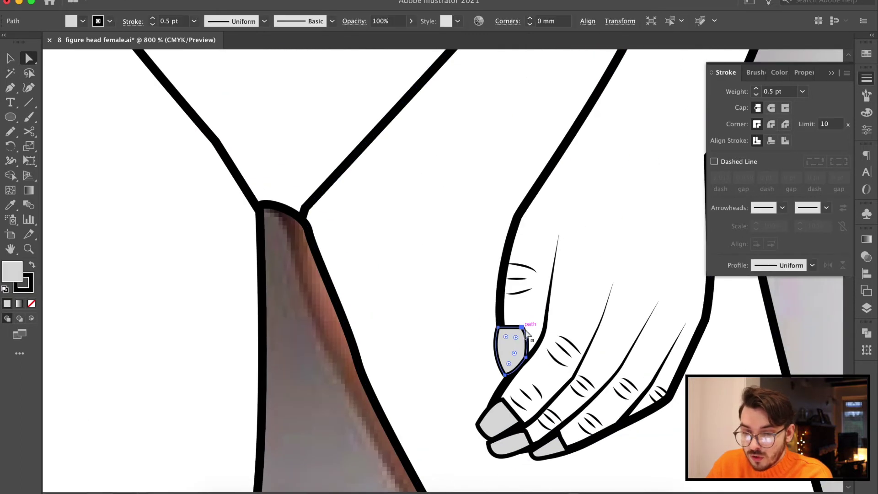
# - Round the corners of the thumb and finger nails on the right-hand hand
pyautogui.click(502, 344)
pyautogui.click(505, 420)
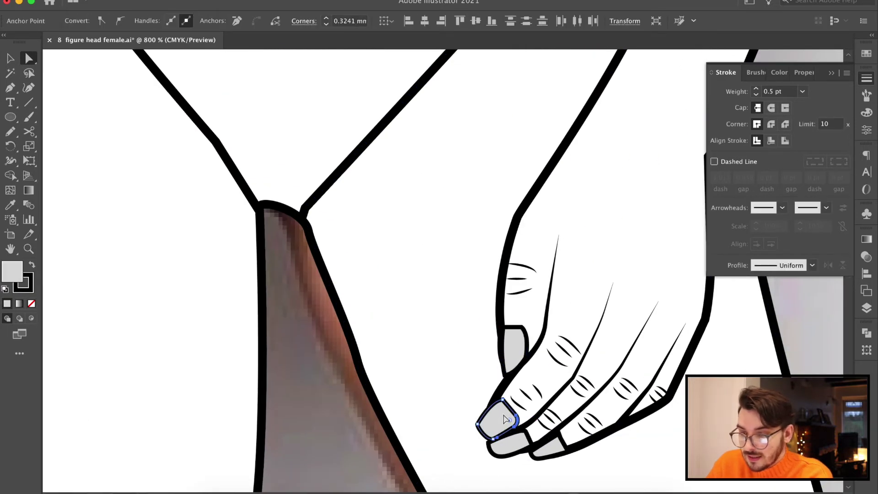
pyautogui.click(522, 442)
pyautogui.click(526, 432)
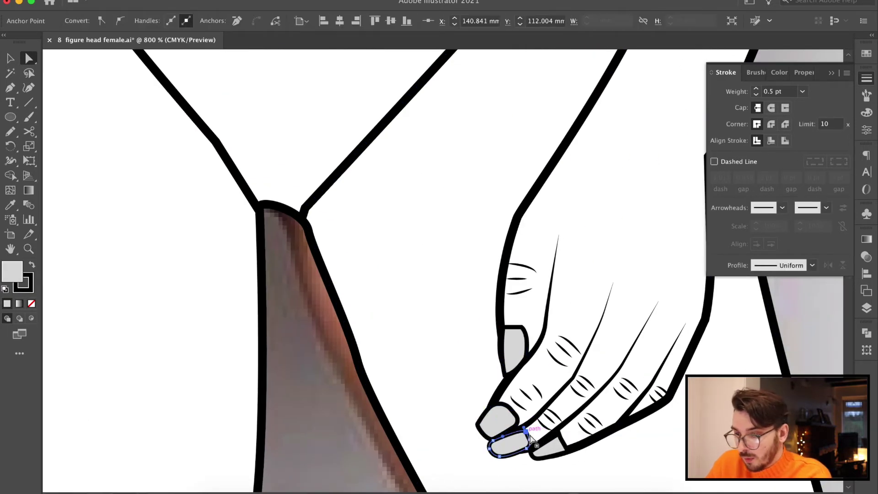
pyautogui.click(558, 450)
pyautogui.moveTo(559, 447); pyautogui.dragTo(550, 452)
pyautogui.click(558, 434)
# - Adjust the base anchor points of the two lowest fingernails so their corners sit against the finger lines
pyautogui.press('super+equal')
pyautogui.press('super+equal')
pyautogui.press('super+equal')
pyautogui.press('super+equal')
pyautogui.press('super+equal')
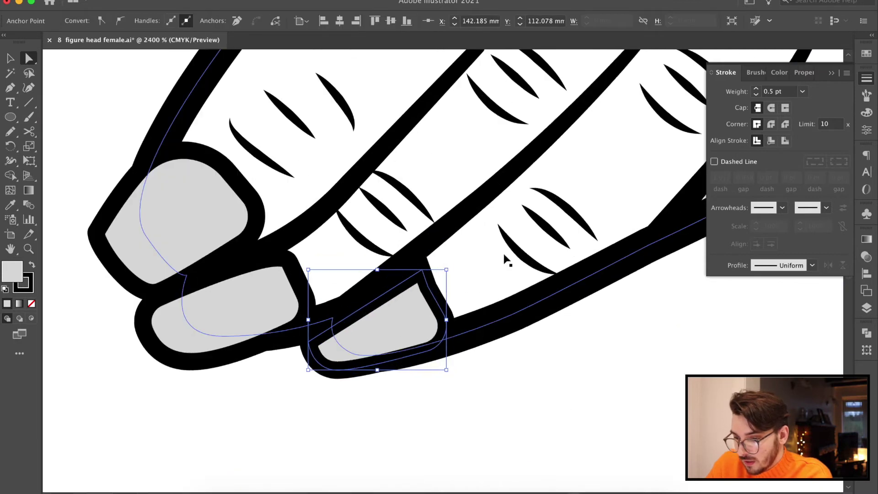
pyautogui.moveTo(462, 301); pyautogui.dragTo(435, 297)
pyautogui.click(254, 294)
pyautogui.click(260, 284)
pyautogui.moveTo(260, 284); pyautogui.dragTo(254, 273)
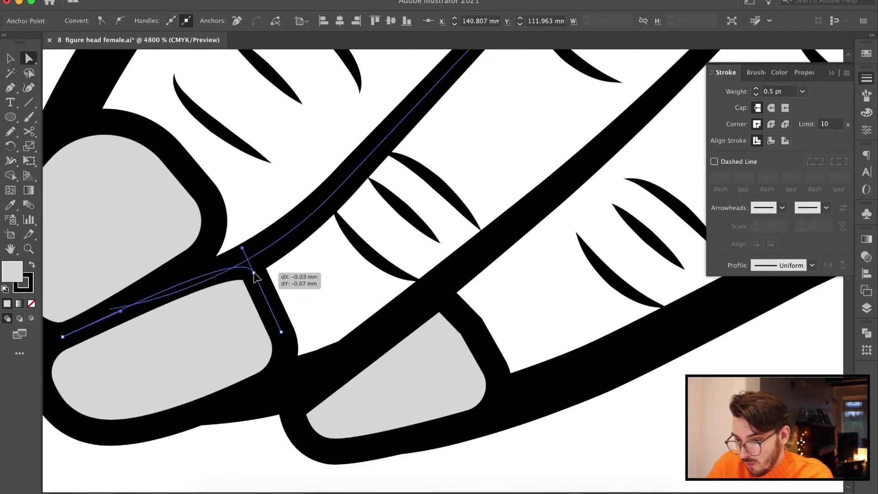
# - Fill the bodysuit with a grey swatch slightly darker than the nails
pyautogui.press('super+minus')
pyautogui.press('super+minus')
pyautogui.press('super+minus')
pyautogui.press('super+minus')
pyautogui.press('super+minus')
pyautogui.press('super+minus')
pyautogui.press('super+minus')
pyautogui.press('super+minus')
pyautogui.click(388, 278)
pyautogui.click(866, 53)
pyautogui.click(778, 118)
pyautogui.click(777, 114)
pyautogui.click(806, 293)
pyautogui.press('super+minus')
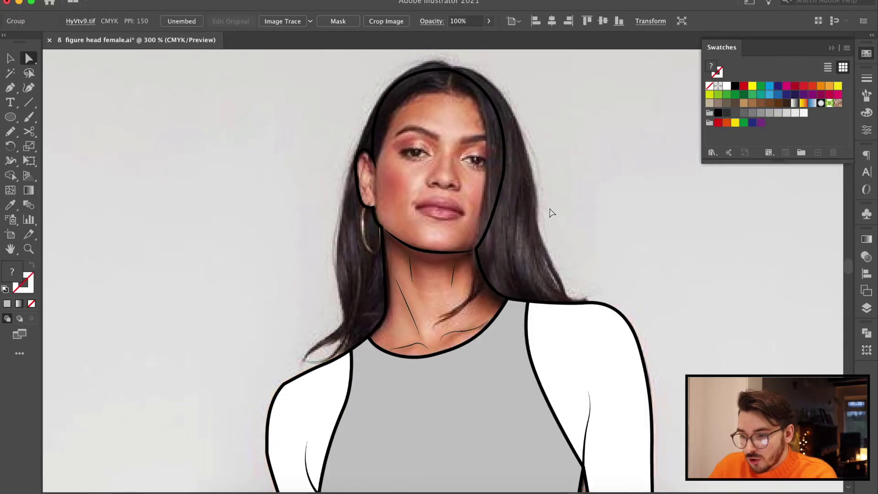
# - Isolate the group containing the head outline so the facial features can be drawn inside it
pyautogui.press('super+plus')
pyautogui.press('super+plus')
pyautogui.moveTo(458, 320); pyautogui.dragTo(457, 475)
pyautogui.click(538, 217)
pyautogui.press('v')
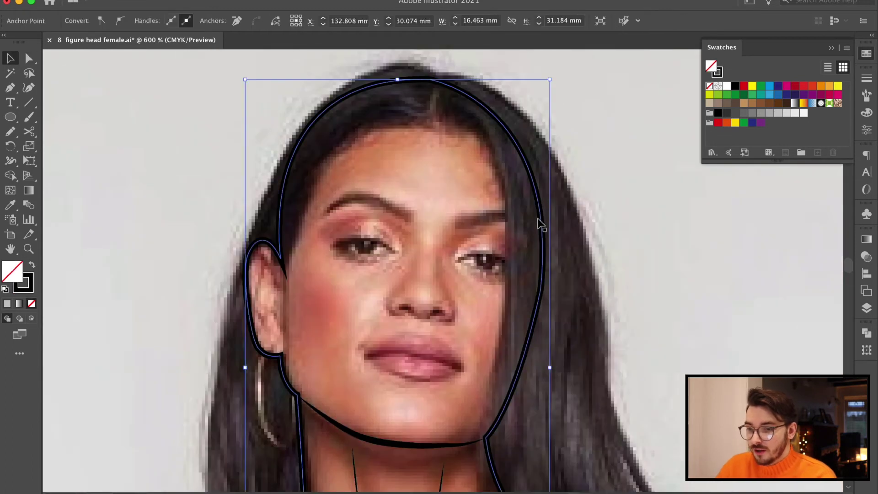
pyautogui.doubleClick(539, 217)
pyautogui.press('super+plus')
pyautogui.moveTo(487, 334); pyautogui.dragTo(498, 261)
pyautogui.press('p')
pyautogui.click(483, 329)
pyautogui.moveTo(453, 294); pyautogui.dragTo(423, 281)
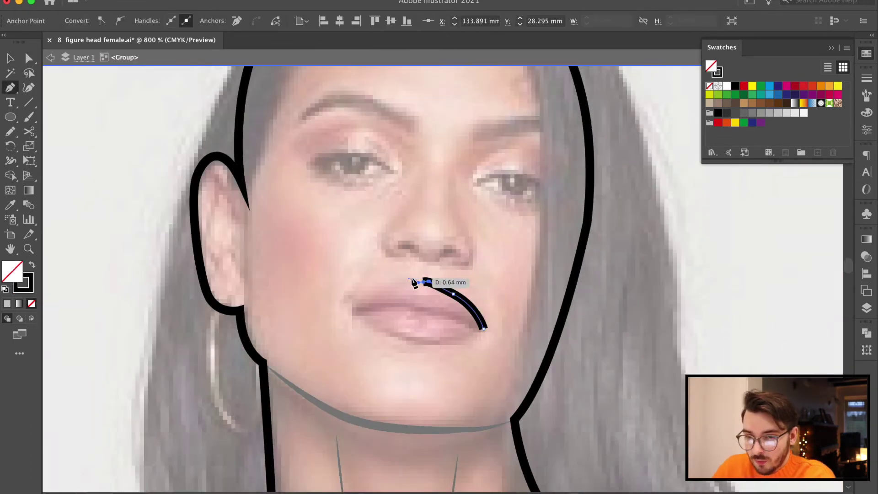
pyautogui.press('super+z')
pyautogui.press('super+z')
# - Trace the upper lip's outline with its cupid's bow from one mouth corner to the other using the Pen tool
pyautogui.press('super+plus')
pyautogui.press('super+plus')
pyautogui.press('super+plus')
pyautogui.moveTo(318, 135); pyautogui.dragTo(214, 102)
pyautogui.click(319, 135)
pyautogui.click(54, 196)
pyautogui.press('super+minus')
pyautogui.press('super+minus')
# - Trace the lower lip's outline, the short crease beneath it and the parting line between the lips
pyautogui.click(441, 286)
pyautogui.moveTo(521, 331); pyautogui.dragTo(568, 335)
pyautogui.moveTo(624, 318); pyautogui.dragTo(641, 307)
pyautogui.press('Escape')
pyautogui.click(582, 349)
pyautogui.moveTo(479, 337); pyautogui.dragTo(412, 345)
pyautogui.press('Escape')
pyautogui.click(619, 308)
pyautogui.moveTo(441, 279); pyautogui.dragTo(294, 297)
pyautogui.press('Escape')
# - Draw both nostrils over the photo as small curved shapes with a black fill and no stroke
pyautogui.press('super+plus')
pyautogui.press('super+plus')
pyautogui.moveTo(635, 126); pyautogui.dragTo(321, 359)
pyautogui.click(390, 345)
pyautogui.moveTo(440, 328); pyautogui.dragTo(462, 350)
pyautogui.moveTo(425, 354); pyautogui.dragTo(410, 353)
pyautogui.moveTo(391, 345); pyautogui.dragTo(372, 358)
pyautogui.click(32, 264)
pyautogui.click(323, 334)
pyautogui.moveTo(261, 308); pyautogui.dragTo(212, 326)
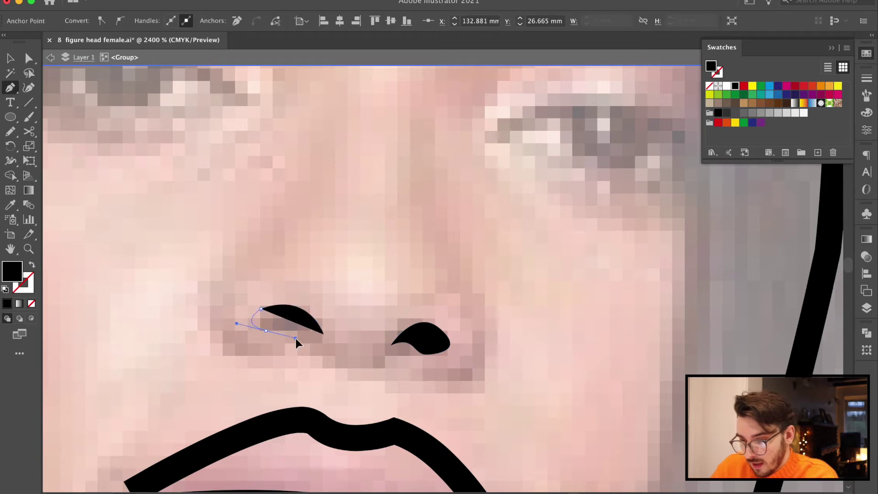
# - Draw curved paths for the outer edges of both nose wings and the base between the nostrils
pyautogui.click(473, 377)
pyautogui.moveTo(479, 301); pyautogui.dragTo(456, 265)
pyautogui.keyDown('super'); pyautogui.click(384, 356); pyautogui.keyUp('super')
pyautogui.click(383, 352)
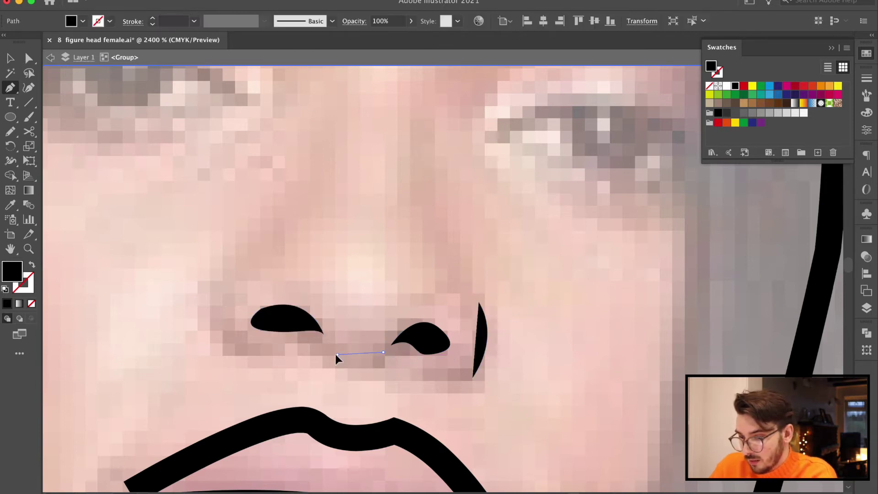
pyautogui.moveTo(337, 354); pyautogui.dragTo(320, 341)
pyautogui.moveTo(243, 246); pyautogui.dragTo(278, 196)
pyautogui.press('super+z')
pyautogui.click(248, 260)
pyautogui.moveTo(249, 260); pyautogui.dragTo(298, 213)
pyautogui.press('super+minus')
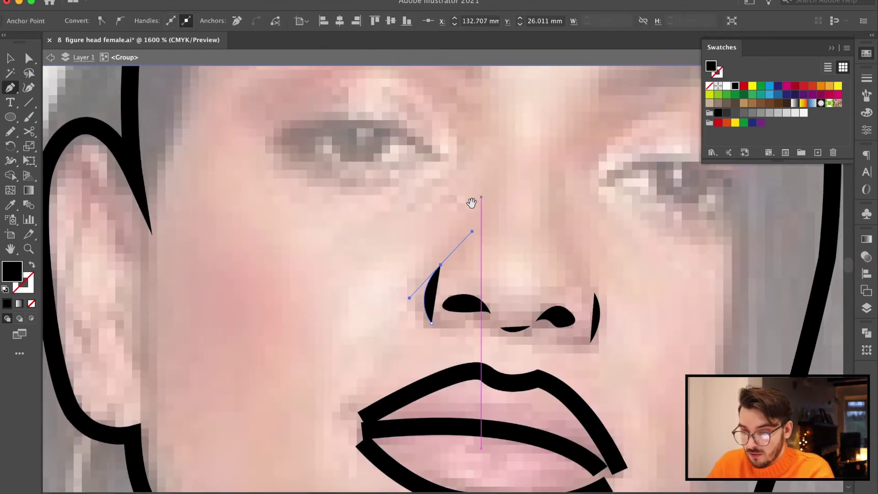
# - Trace both sides of the nose bridge with curved paths running from the inner eye areas towards the nose tip
pyautogui.moveTo(472, 201); pyautogui.dragTo(417, 225)
pyautogui.keyDown('super'); pyautogui.click(537, 140); pyautogui.keyUp('super')
pyautogui.click(536, 139)
pyautogui.moveTo(506, 281); pyautogui.dragTo(510, 296)
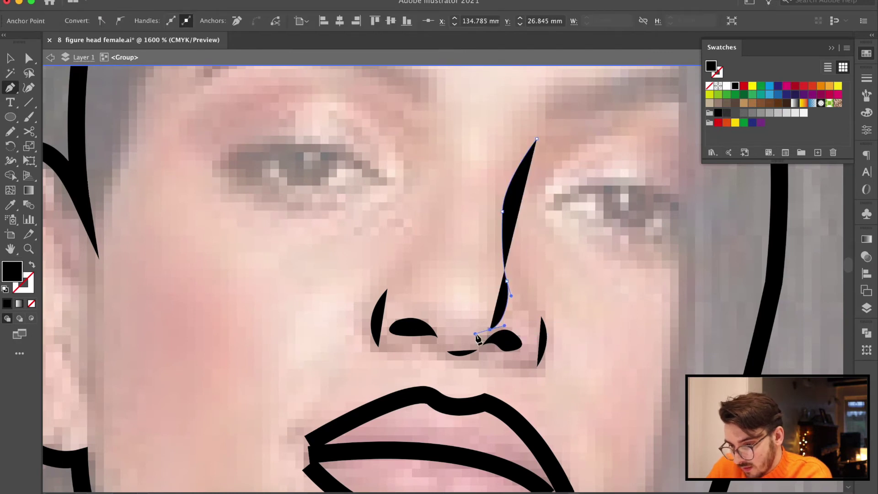
pyautogui.moveTo(437, 132); pyautogui.dragTo(447, 213)
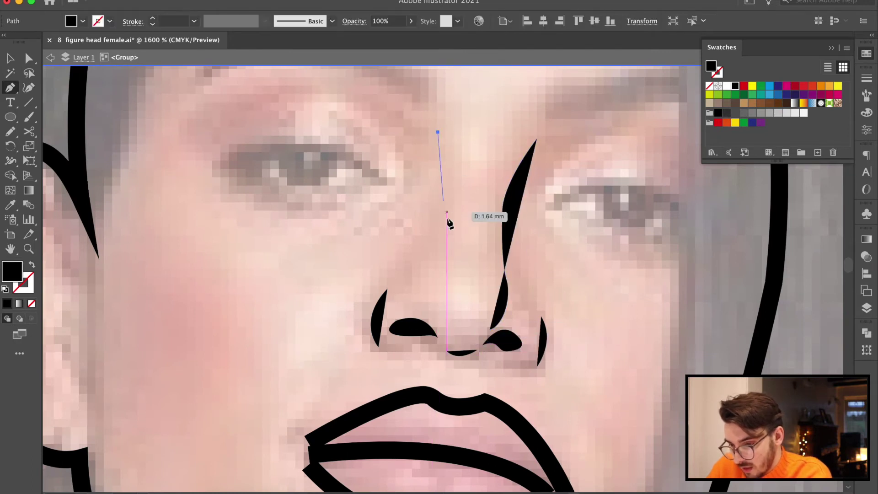
pyautogui.moveTo(432, 291); pyautogui.dragTo(434, 299)
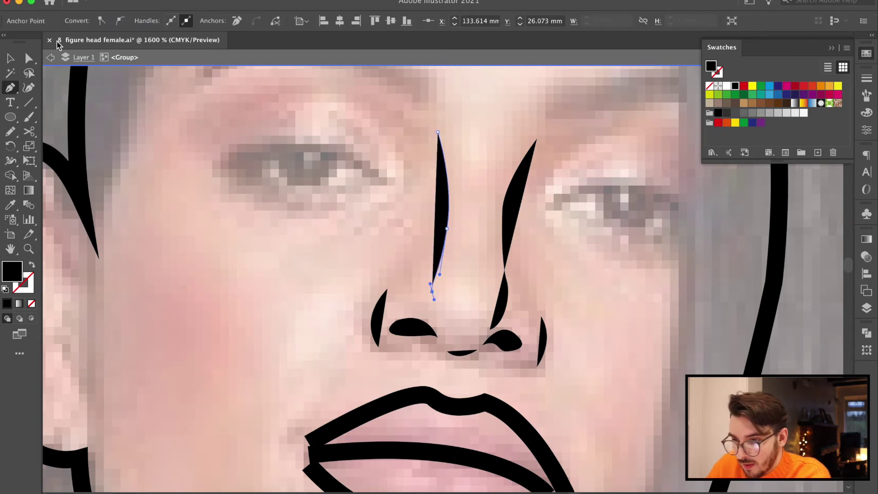
# - Give the nose bridge, wing and base paths a black 0.25 pt stroke without fill and a profile tapered at both ends
pyautogui.click(10, 58)
pyautogui.keyDown('shift'); pyautogui.click(511, 229); pyautogui.keyUp('shift')
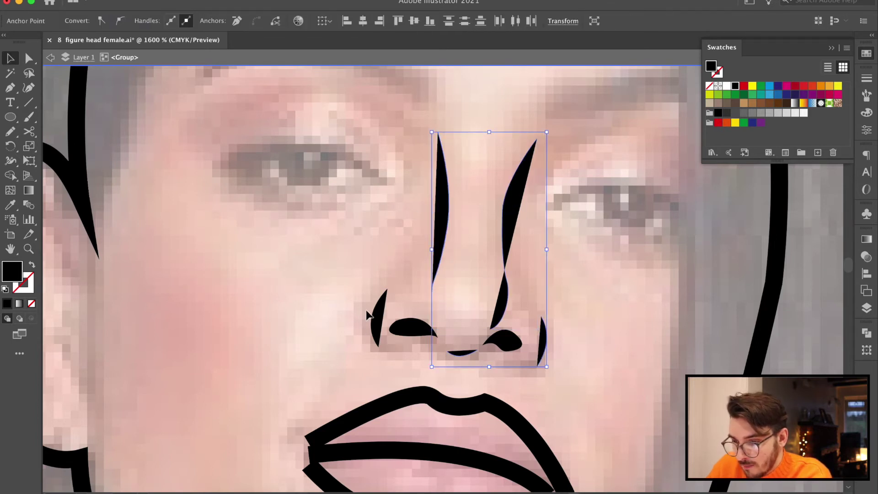
pyautogui.press('i')
pyautogui.click(430, 397)
pyautogui.click(864, 84)
pyautogui.click(802, 91)
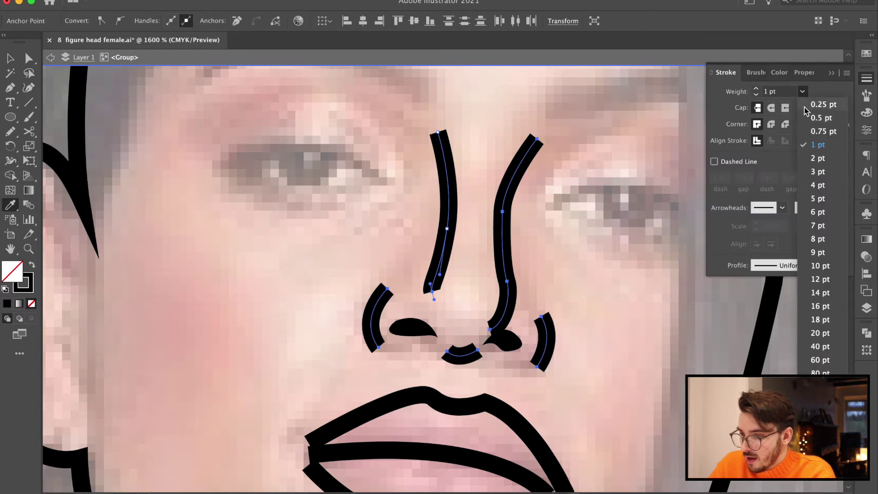
pyautogui.click(817, 105)
pyautogui.click(811, 265)
pyautogui.click(773, 303)
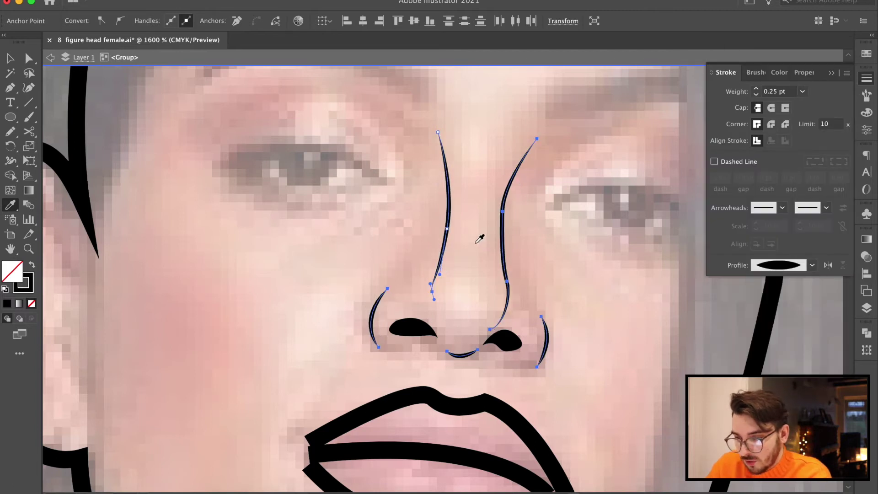
# - Set the upper lip, parting line and crease below the mouth to 0.25 pt with a profile tapered at both ends
pyautogui.press('super+minus')
pyautogui.press('v')
pyautogui.click(474, 432)
pyautogui.click(802, 91)
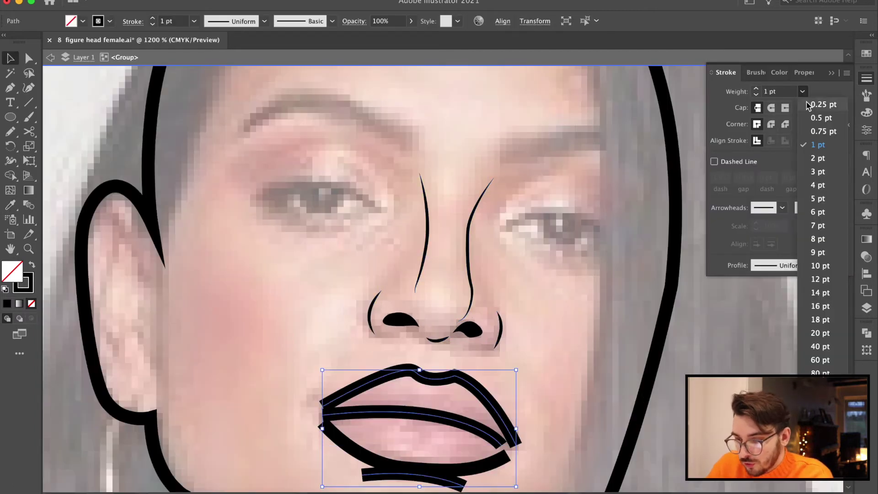
pyautogui.click(812, 105)
pyautogui.click(811, 265)
pyautogui.click(772, 303)
# - Match the lower lip's outline to the other 0.25 pt lip lines and taper it at both ends
pyautogui.click(498, 459)
pyautogui.press('i')
pyautogui.click(487, 397)
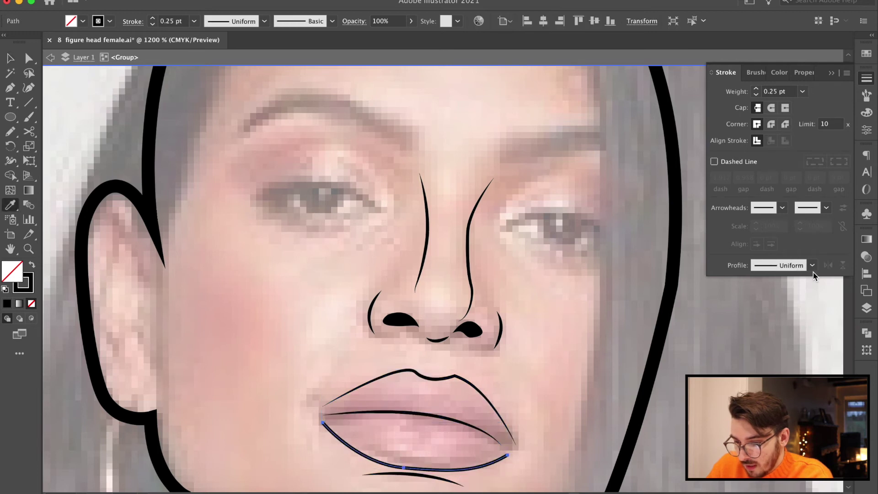
pyautogui.click(812, 265)
pyautogui.click(782, 277)
# - Draw a curved upper lash line over the left-hand eye and taper its stroke at both ends
pyautogui.scroll(3, 91, 176)
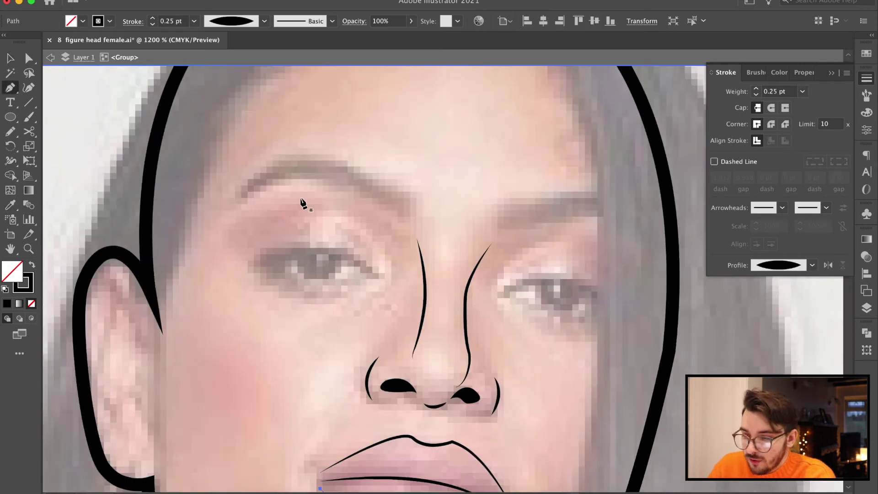
pyautogui.click(380, 273)
pyautogui.moveTo(190, 292); pyautogui.dragTo(185, 300)
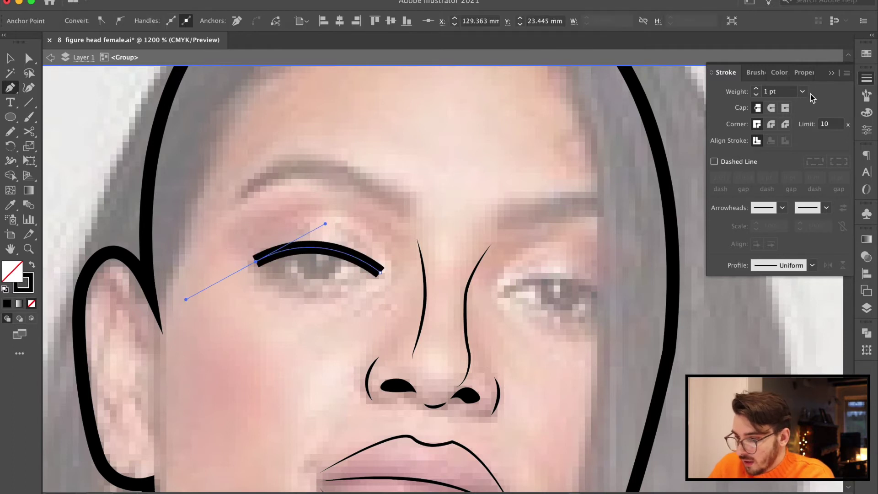
pyautogui.click(813, 266)
pyautogui.click(779, 278)
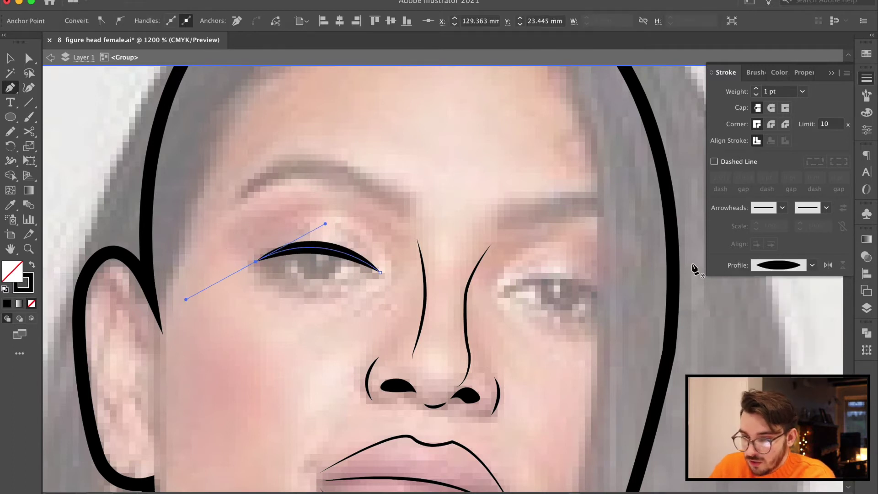
# - Trace the left-hand eyebrow as an arched 2 pt stroke with round caps and a profile narrowing towards its outer end
pyautogui.click(406, 212)
pyautogui.moveTo(313, 164); pyautogui.dragTo(278, 165)
pyautogui.moveTo(233, 200); pyautogui.dragTo(220, 216)
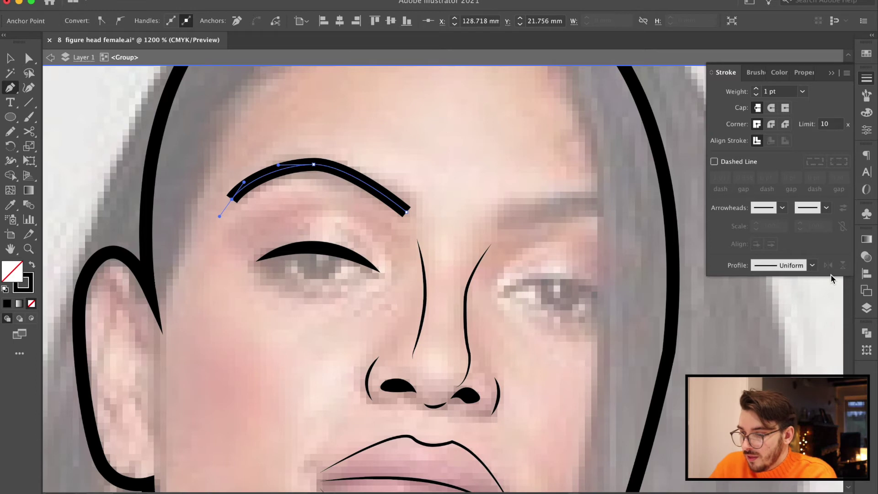
pyautogui.click(812, 266)
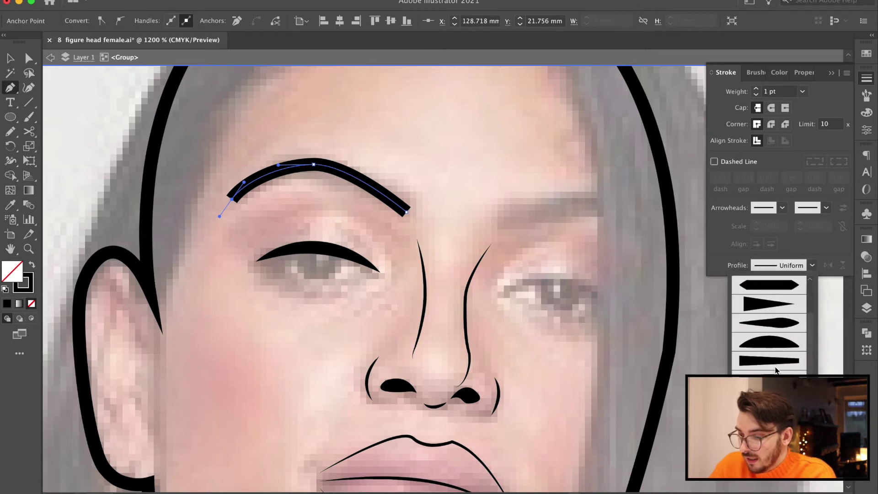
pyautogui.click(775, 361)
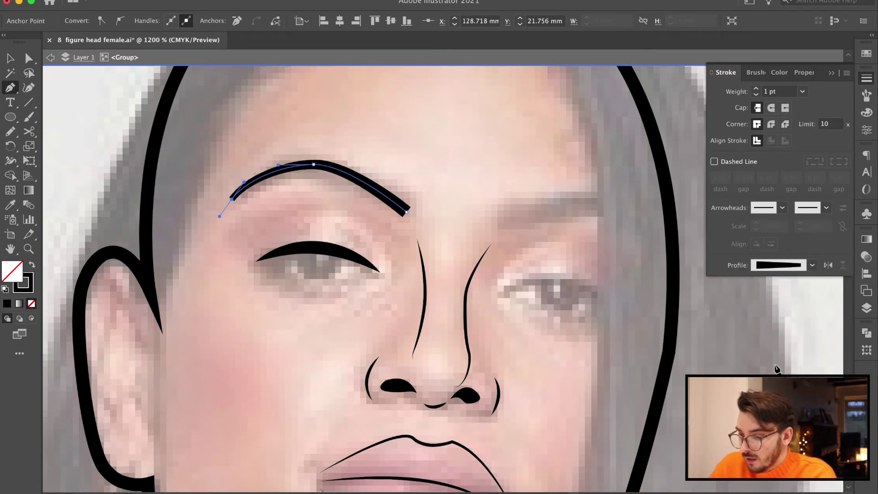
pyautogui.click(804, 91)
pyautogui.click(817, 158)
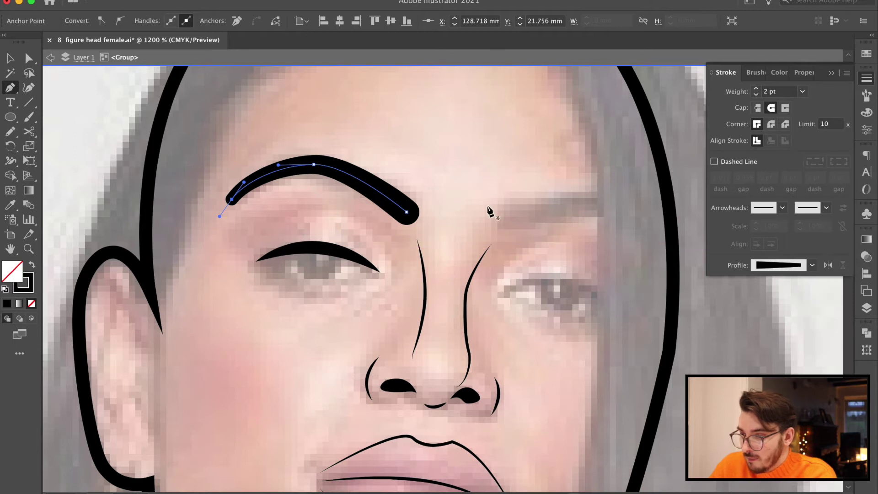
# - Trace the right-hand eyebrow as a 2 pt stroke with the same profile narrowing towards its outer end
pyautogui.moveTo(611, 200); pyautogui.dragTo(624, 197)
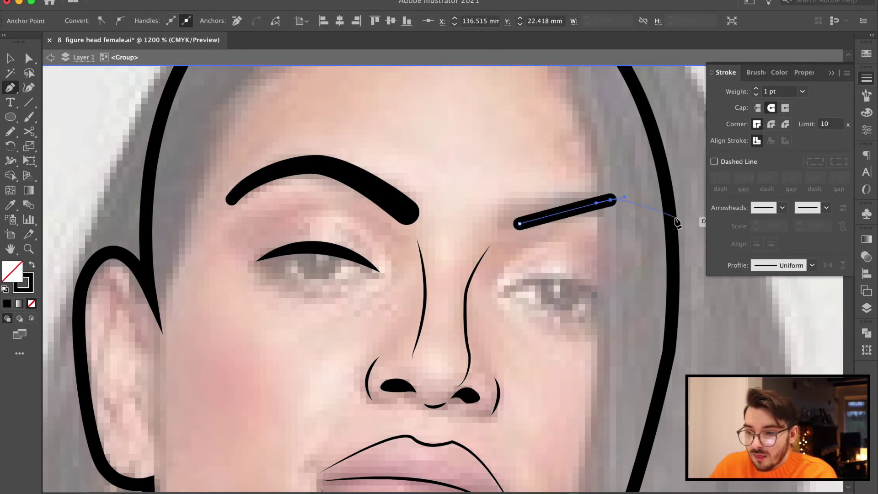
pyautogui.click(803, 92)
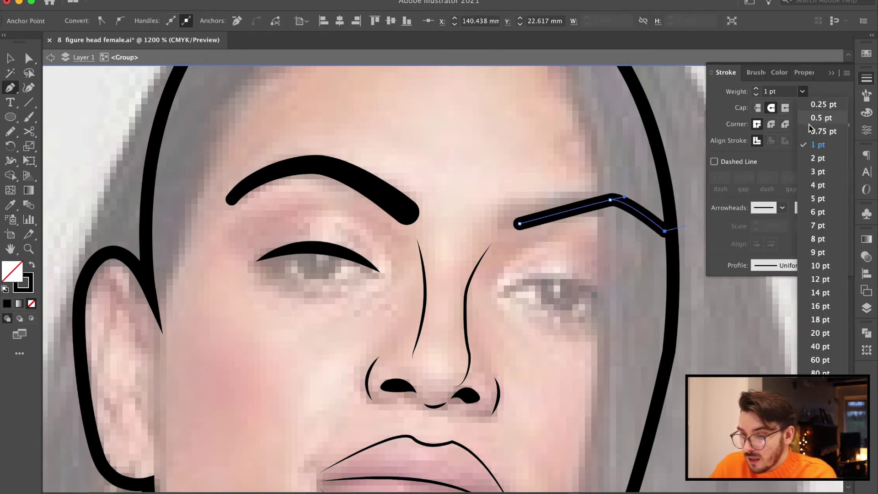
pyautogui.click(816, 158)
pyautogui.click(812, 265)
pyautogui.scroll(-1, 772, 356)
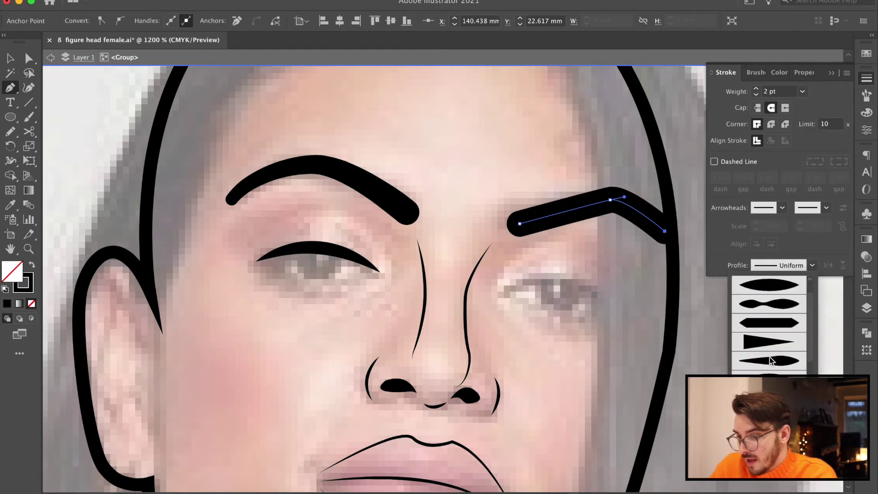
pyautogui.click(768, 341)
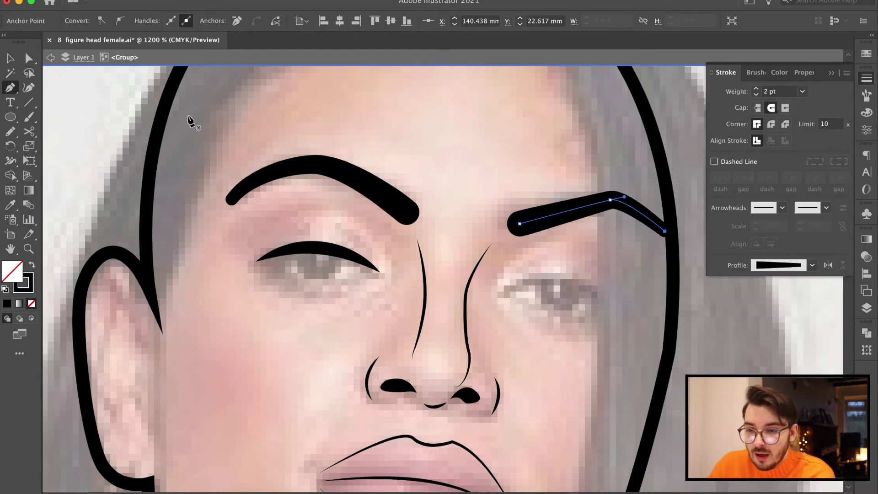
# - Convert both eyebrow strokes to outlined shapes and fill them with a medium grey swatch
pyautogui.keyDown('shift'); pyautogui.click(356, 189); pyautogui.keyUp('shift')
pyautogui.click(142, 1)
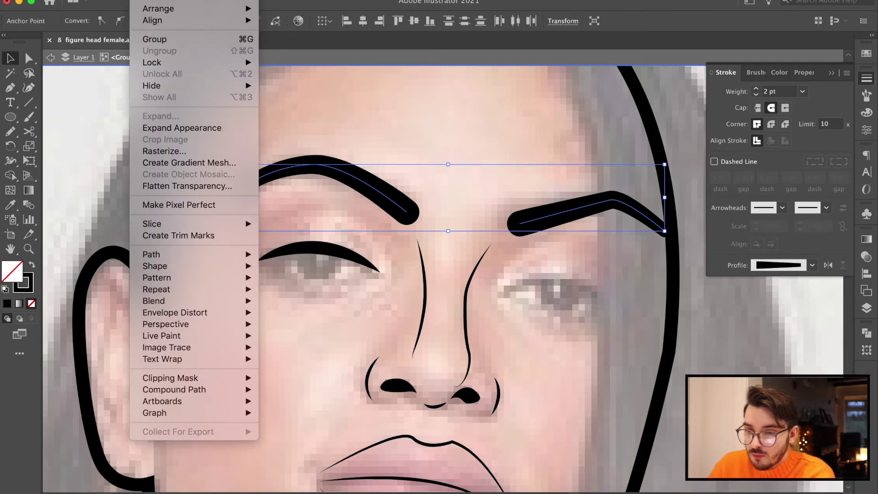
pyautogui.moveTo(228, 254)
pyautogui.click(319, 284)
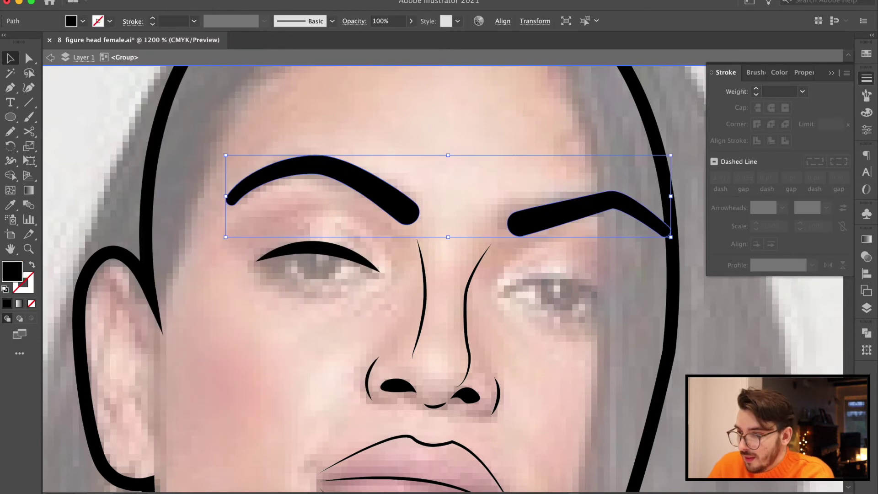
pyautogui.click(866, 54)
pyautogui.click(769, 113)
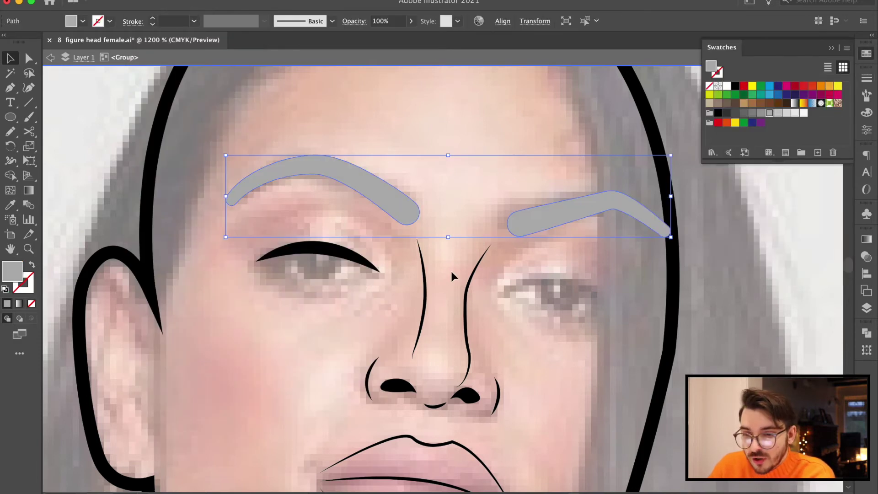
# - Draw a circular iris on the left-hand eye and fill it with a white-to-black radial gradient
pyautogui.click(13, 119)
pyautogui.moveTo(292, 247); pyautogui.dragTo(315, 274)
pyautogui.press('v')
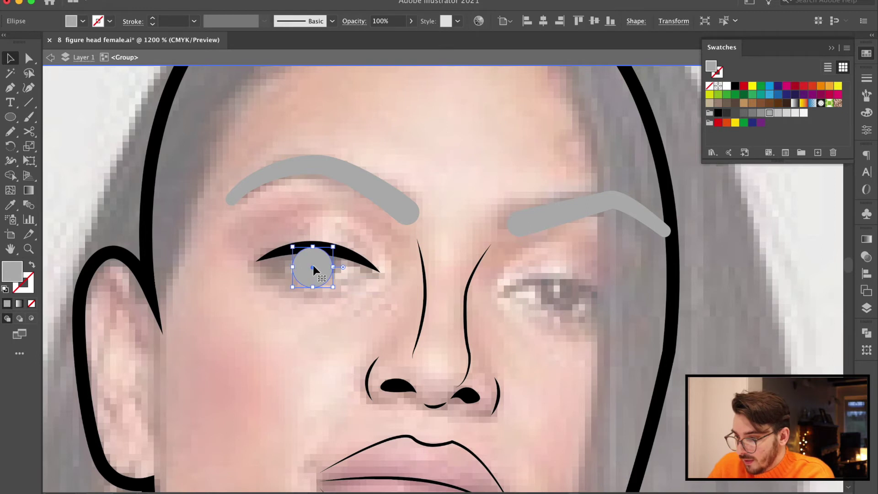
pyautogui.press('super+equal')
pyautogui.click(873, 242)
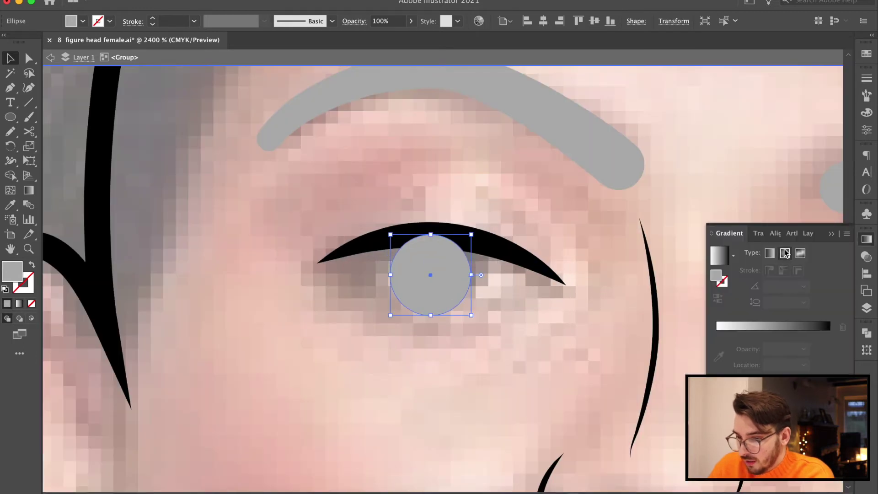
pyautogui.click(785, 253)
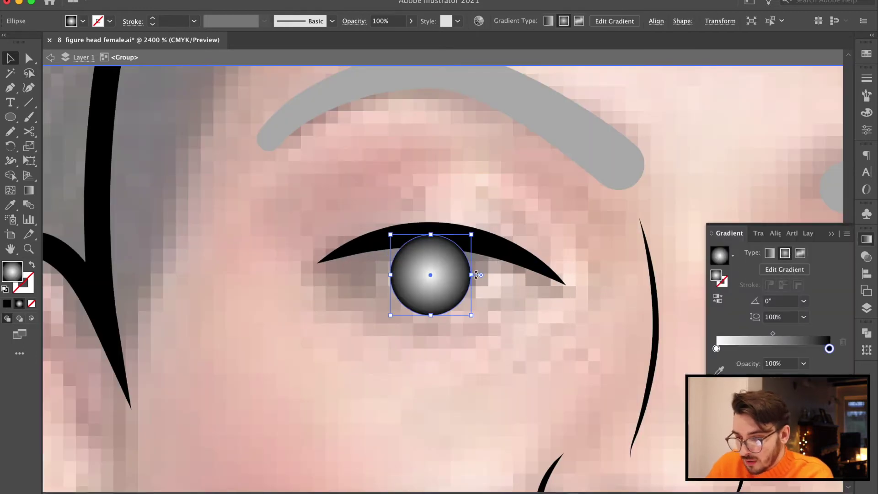
# - Add a smaller concentric circle inside the iris as the pupil, with a black fill and no stroke
pyautogui.moveTo(462, 275); pyautogui.dragTo(452, 275)
pyautogui.click(5, 289)
pyautogui.click(32, 265)
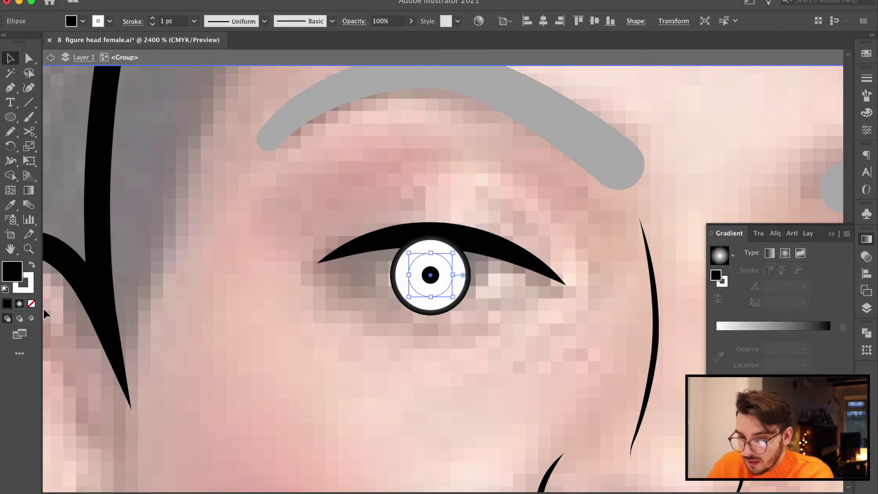
pyautogui.click(27, 288)
pyautogui.click(31, 303)
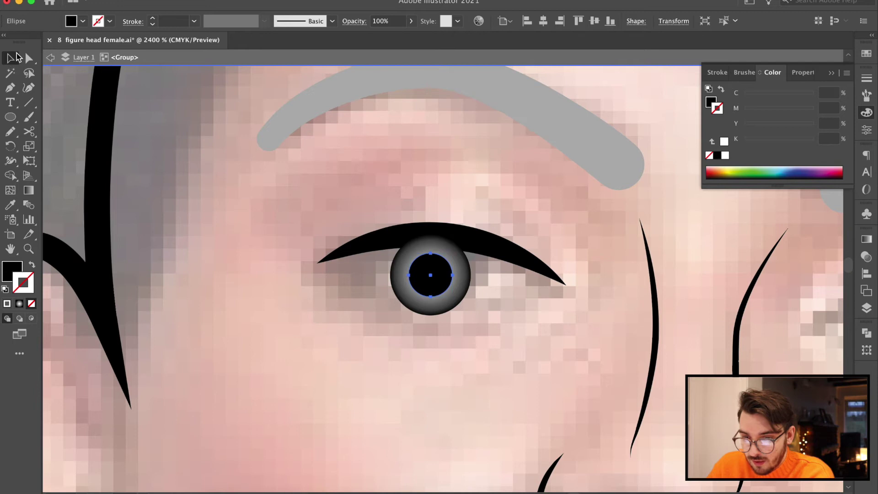
# - Add two small white highlight circles without stroke on opposite edges of the pupil, using smaller copies of it
pyautogui.click(16, 54)
pyautogui.press('super+equal')
pyautogui.press('super+equal')
pyautogui.moveTo(458, 317); pyautogui.dragTo(491, 260)
pyautogui.moveTo(445, 292); pyautogui.dragTo(494, 248)
pyautogui.click(5, 289)
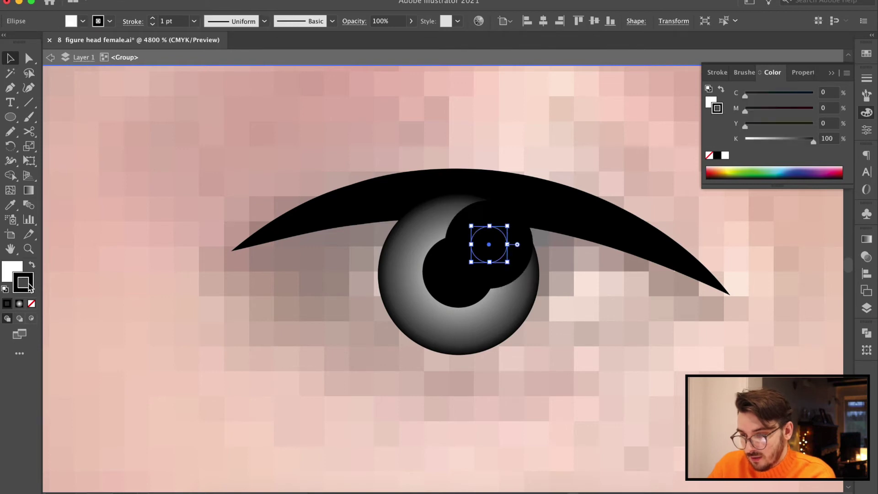
pyautogui.click(30, 303)
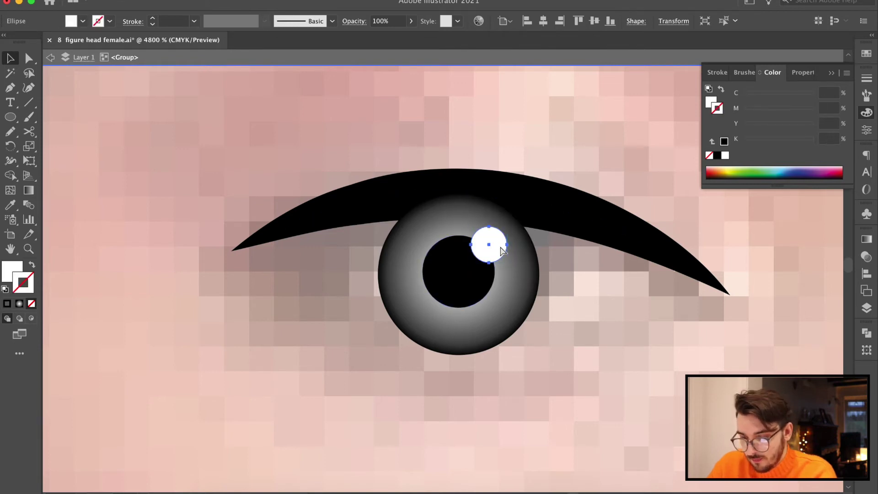
pyautogui.click(549, 220)
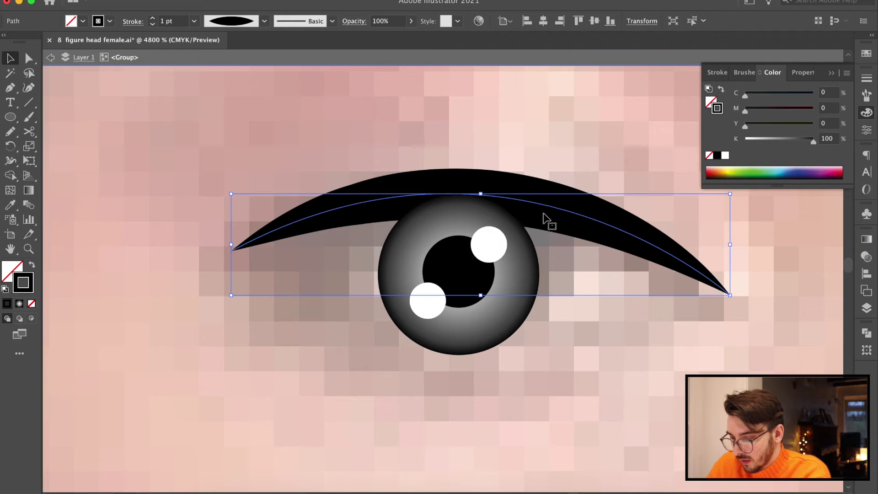
# - Duplicate the iris, pupil, highlights and upper lash line from the left-hand eye onto the right-hand eye
pyautogui.press('super+minus')
pyautogui.press('super+minus')
pyautogui.press('super+minus')
pyautogui.press('super+minus')
pyautogui.press('super+plus')
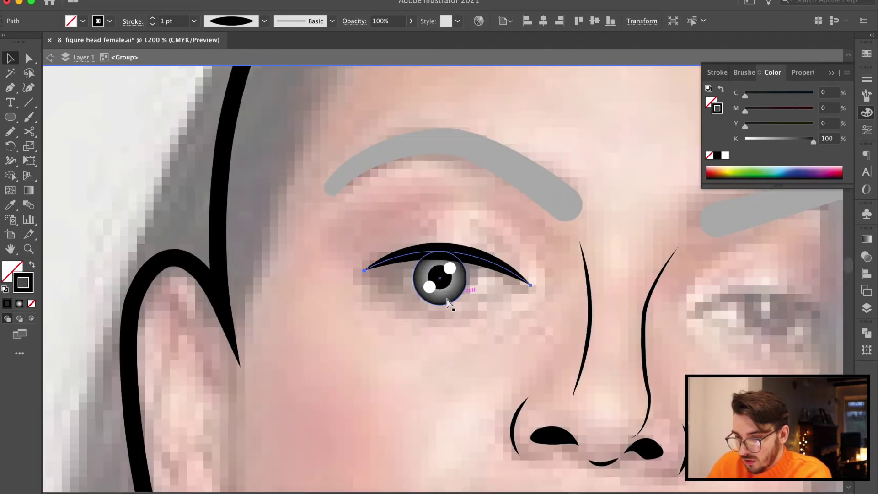
pyautogui.click(456, 296)
pyautogui.keyDown('shift'); pyautogui.click(450, 272); pyautogui.keyUp('shift')
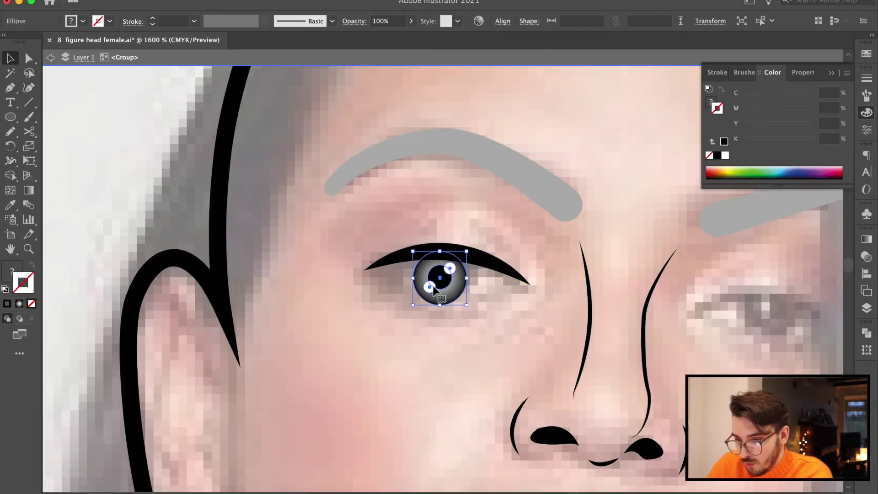
pyautogui.moveTo(458, 288); pyautogui.dragTo(763, 337)
pyautogui.keyDown('shift'); pyautogui.click(432, 241); pyautogui.keyUp('shift')
pyautogui.hscroll(6, 574, 304)
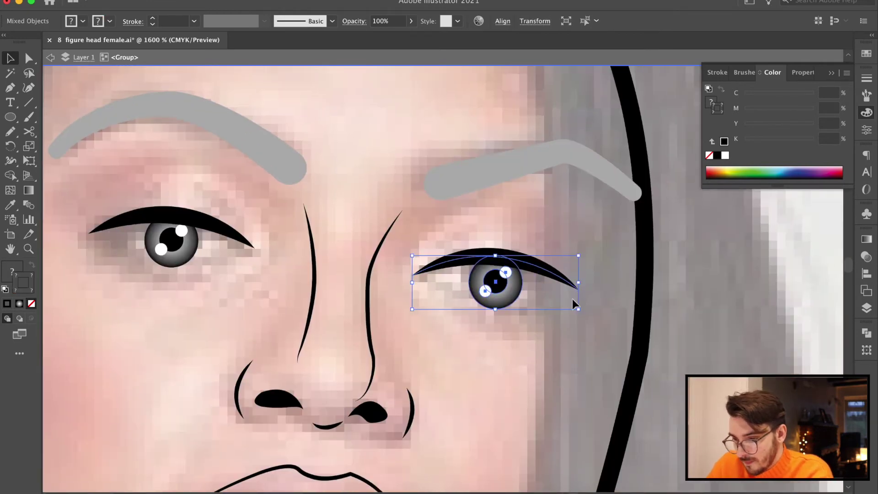
# - Rotate the copied eye slightly clockwise and shift its iris slightly inward beneath the lash line
pyautogui.moveTo(581, 317); pyautogui.dragTo(536, 302)
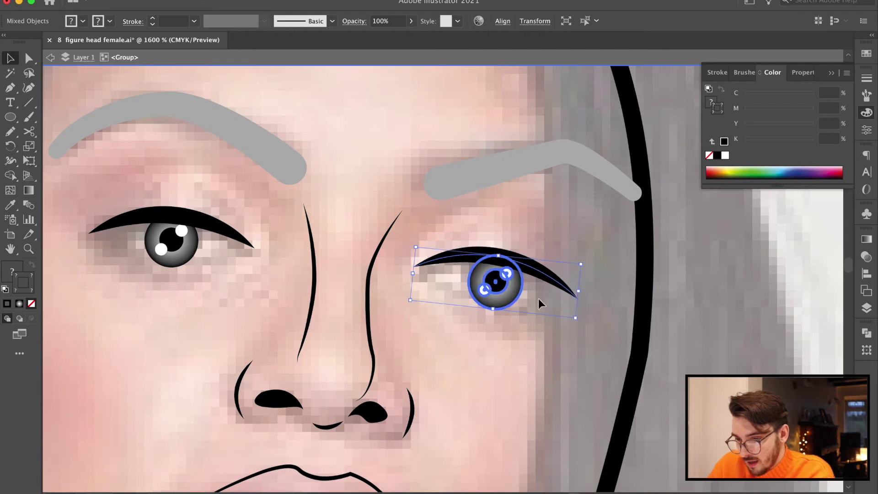
pyautogui.doubleClick(506, 294)
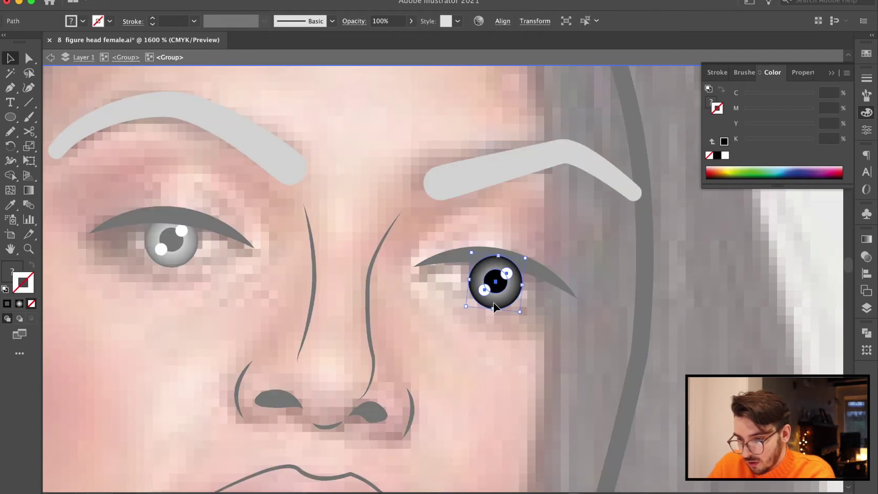
pyautogui.moveTo(494, 303); pyautogui.dragTo(488, 301)
pyautogui.press('super+minus')
pyautogui.press('super+minus')
pyautogui.press('super+minus')
pyautogui.doubleClick(565, 301)
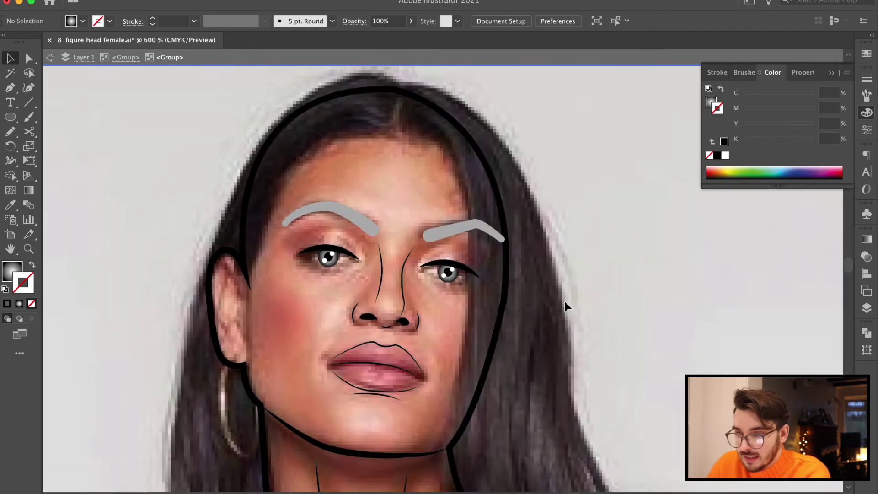
# - Draw an arched fold line inside the upper ear with a 0.25 pt black stroke and no fill, and place it in the face group
pyautogui.press('super+plus')
pyautogui.press('super+plus')
pyautogui.moveTo(122, 308); pyautogui.dragTo(514, 238)
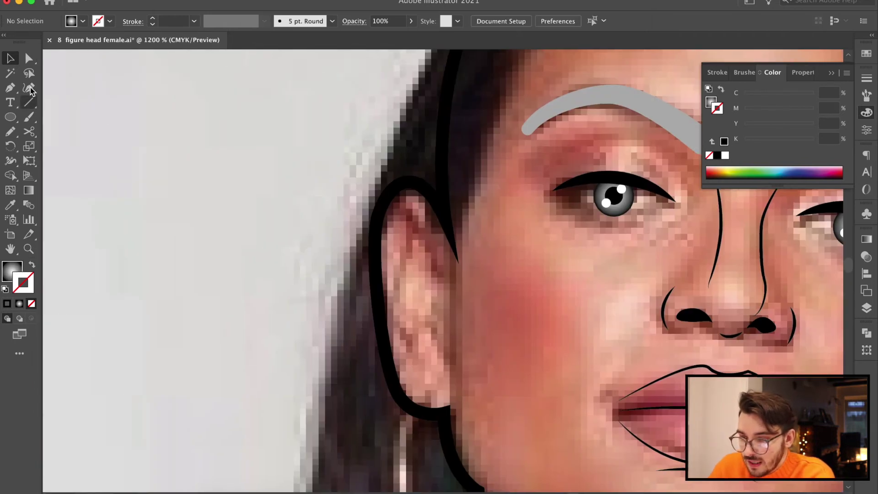
pyautogui.click(437, 257)
pyautogui.click(405, 216)
pyautogui.click(389, 252)
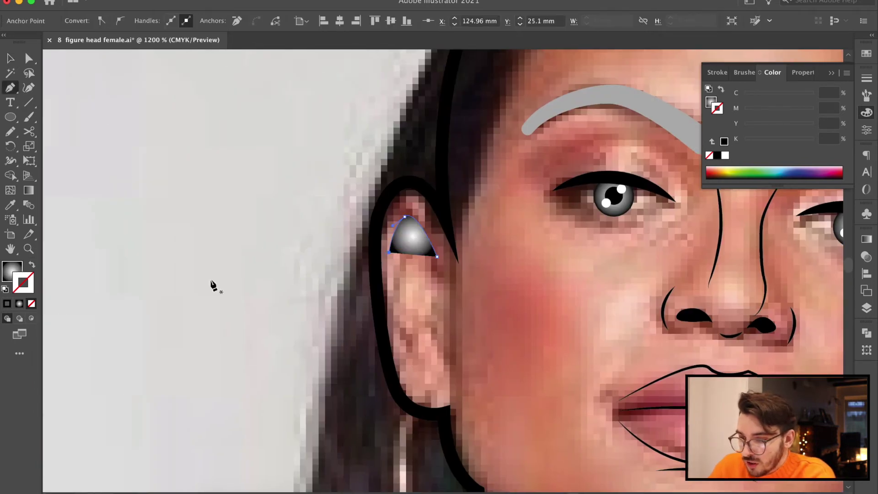
pyautogui.click(699, 364)
pyautogui.click(10, 59)
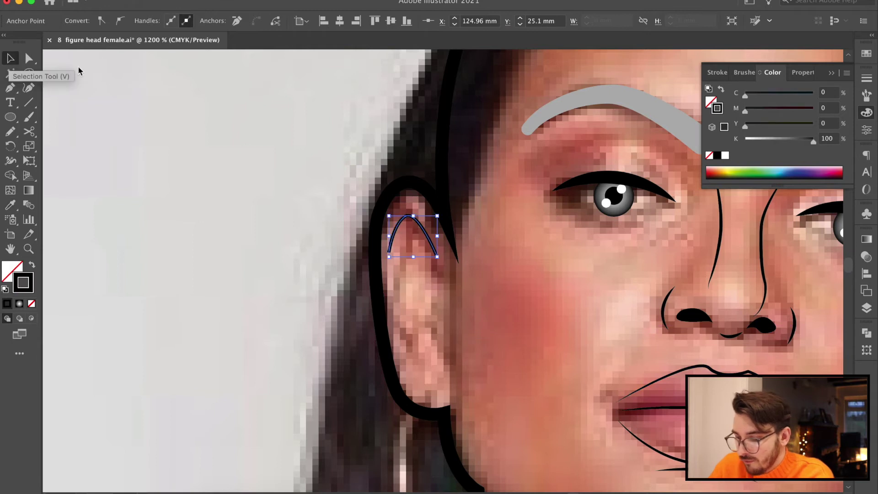
pyautogui.click(607, 295)
pyautogui.doubleClick(733, 337)
pyautogui.click(415, 220)
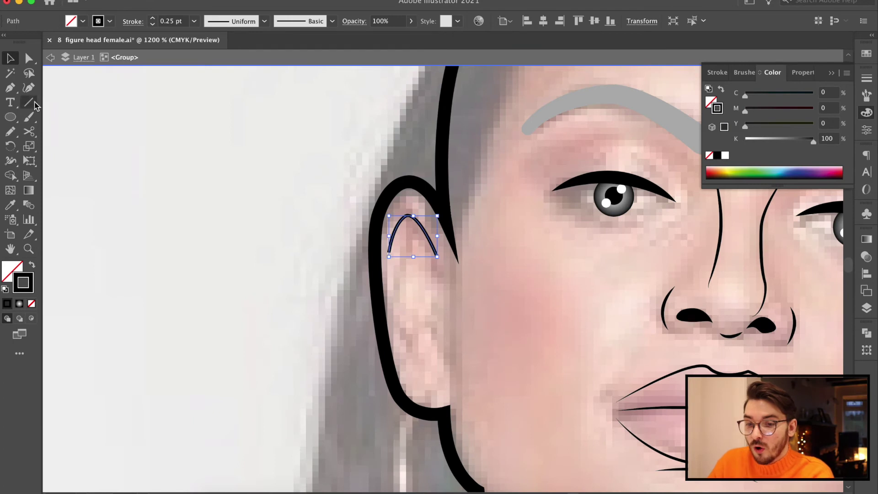
# - Add two curved inner-ear lines around the ear opening and give all the ear detail lines a tapered 0.25 pt stroke profile
pyautogui.moveTo(448, 314); pyautogui.dragTo(450, 309)
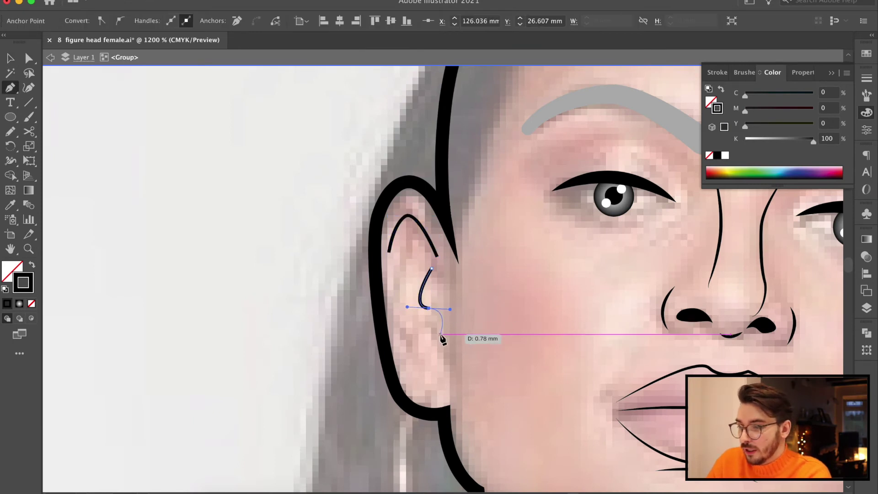
pyautogui.press('Escape')
pyautogui.click(437, 354)
pyautogui.moveTo(406, 342); pyautogui.dragTo(404, 316)
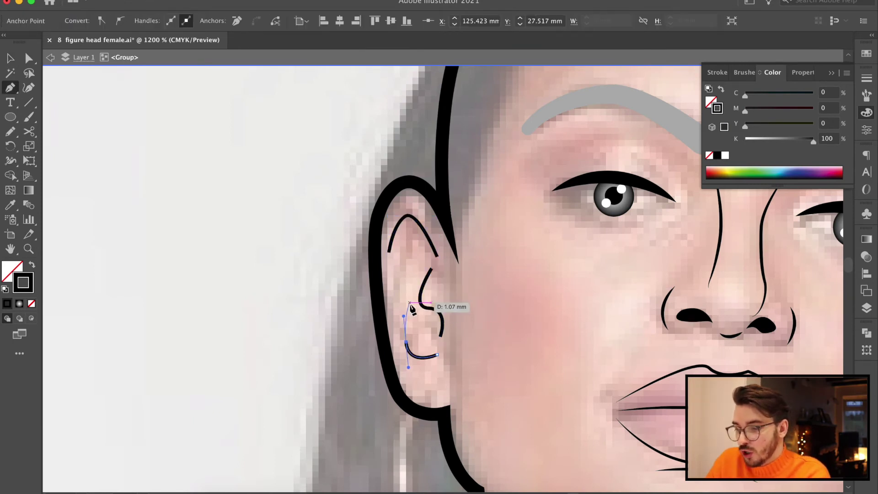
pyautogui.click(431, 269)
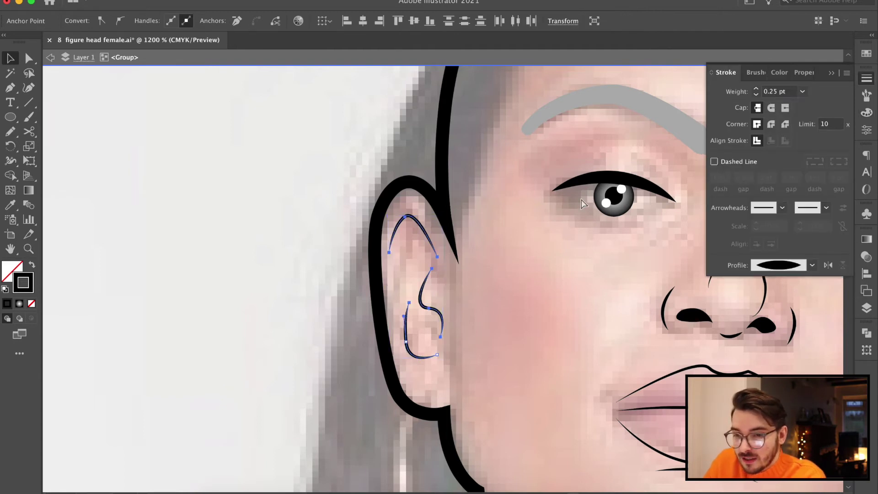
# - Join copies of the upper and lower lip outlines into one closed lip shape
pyautogui.press('super+minus')
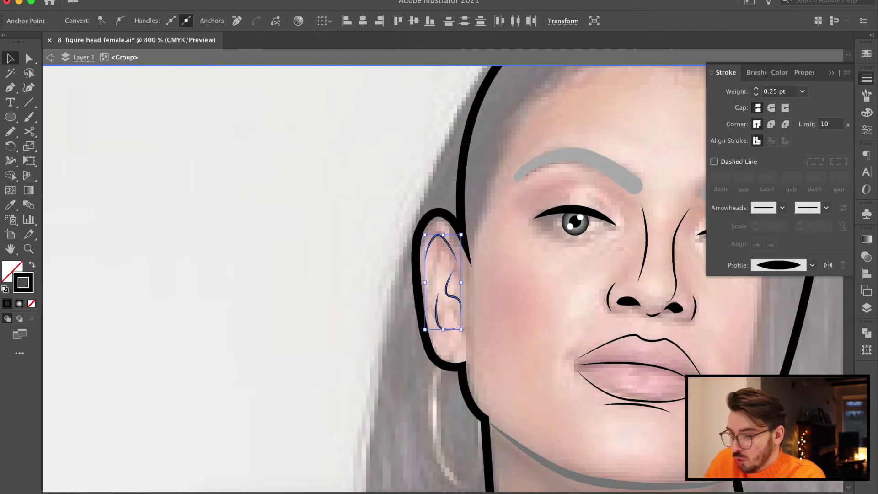
pyautogui.moveTo(711, 371); pyautogui.dragTo(649, 339)
pyautogui.click(613, 313)
pyautogui.keyDown('shift'); pyautogui.click(619, 369); pyautogui.keyUp('shift')
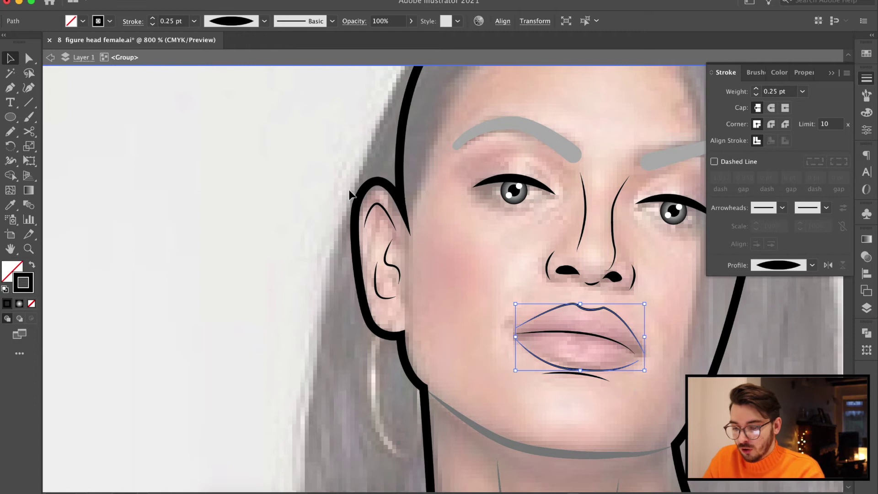
pyautogui.press('p')
pyautogui.click(644, 354)
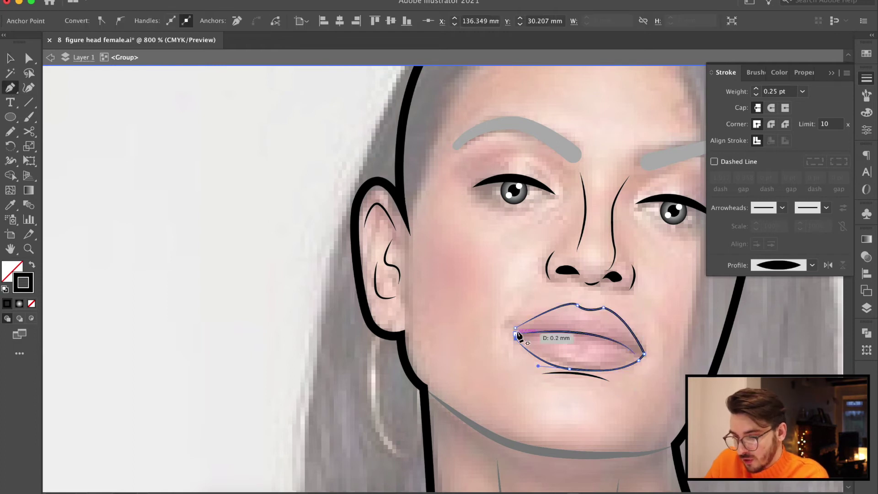
# - Fill the closed lip shape with dusty pink, C 6.77, M 37.36, Y 23.58, K 0.18, without a stroke
pyautogui.click(867, 54)
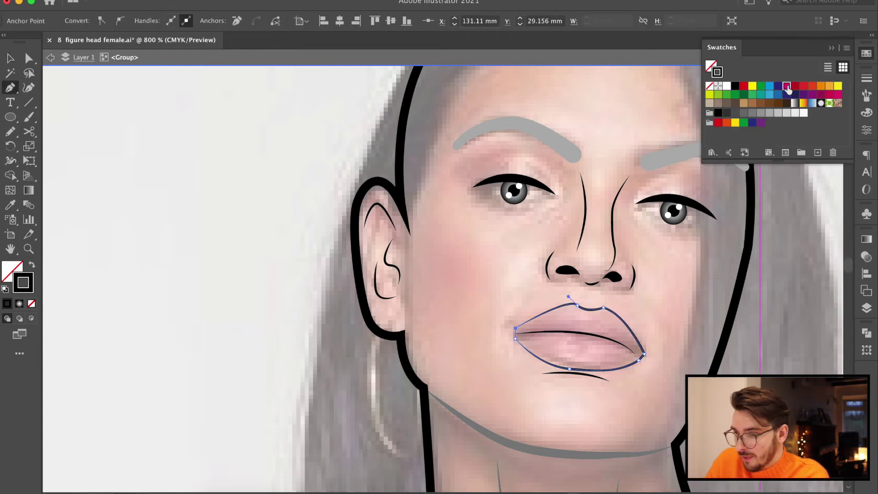
pyautogui.click(31, 264)
pyautogui.doubleClick(31, 271)
pyautogui.moveTo(466, 191); pyautogui.dragTo(461, 322)
pyautogui.click(311, 179)
pyautogui.click(566, 173)
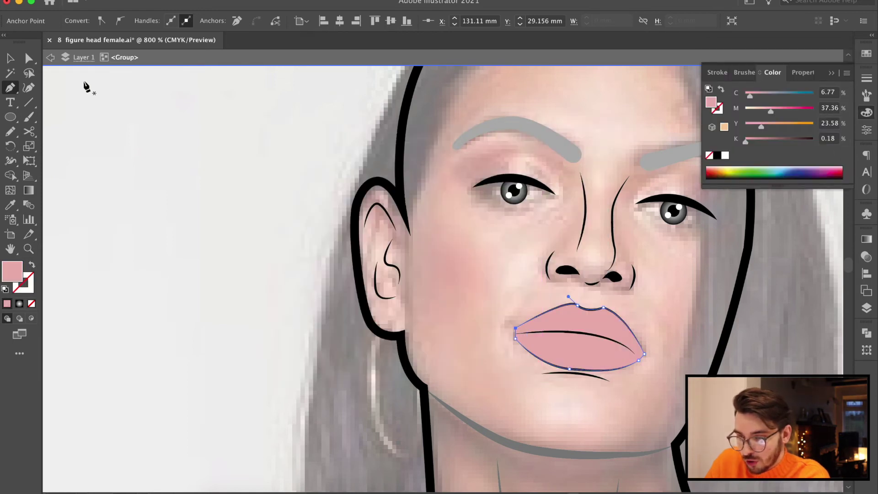
pyautogui.click(15, 62)
pyautogui.click(237, 124)
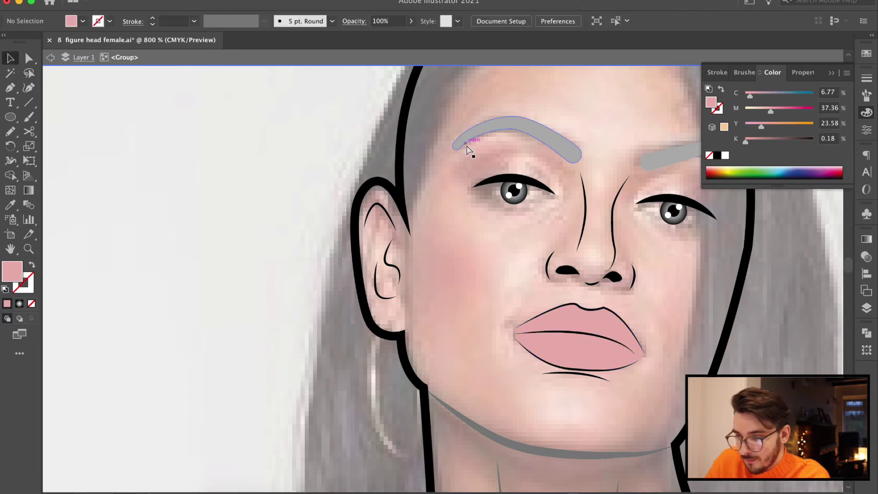
# - Fill the head and neck outline with white by sampling the appearance of the arm shape
pyautogui.press('super+minus')
pyautogui.press('super+minus')
pyautogui.press('super+minus')
pyautogui.press('super+minus')
pyautogui.doubleClick(250, 139)
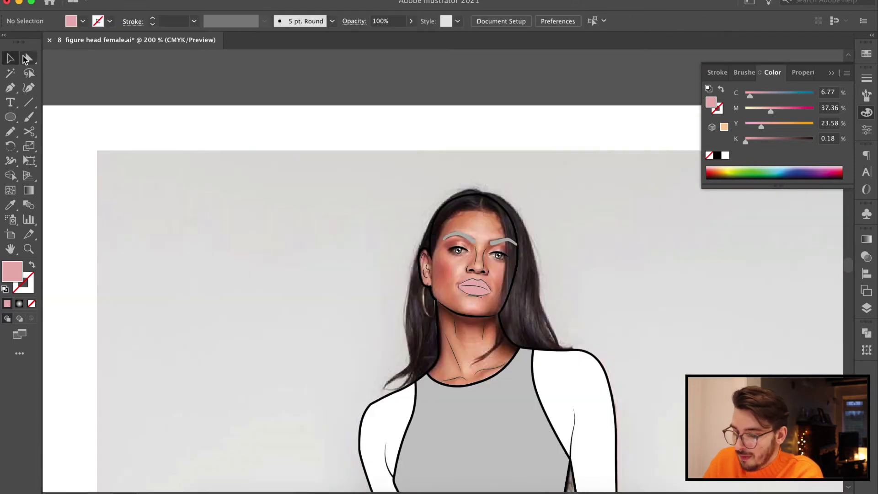
pyautogui.click(29, 58)
pyautogui.click(510, 221)
pyautogui.press('i')
pyautogui.click(571, 351)
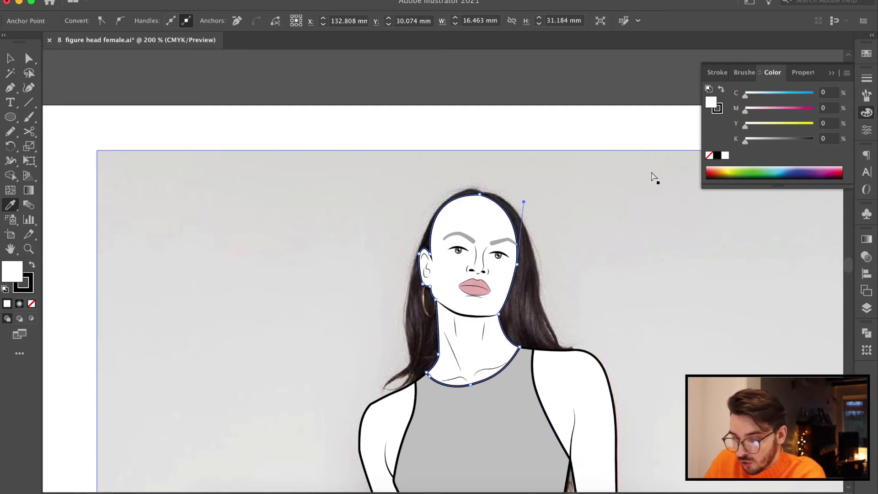
pyautogui.press('v')
pyautogui.press('super+shift+a')
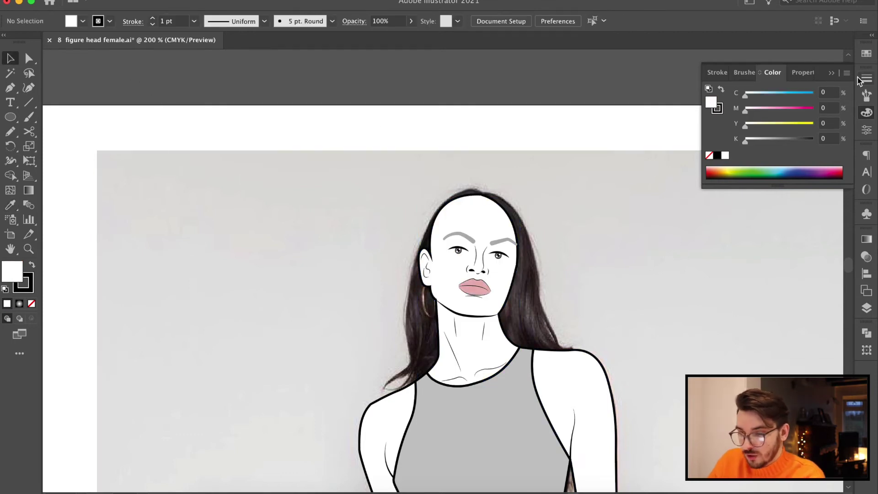
# - Isolate the model photo to trace the hair directly over it
pyautogui.press('super+minus')
pyautogui.press('super+plus')
pyautogui.moveTo(493, 336); pyautogui.dragTo(494, 278)
pyautogui.click(499, 234)
pyautogui.press('super+plus')
pyautogui.press('super+plus')
pyautogui.press('super+plus')
pyautogui.scroll(15, 480, 155)
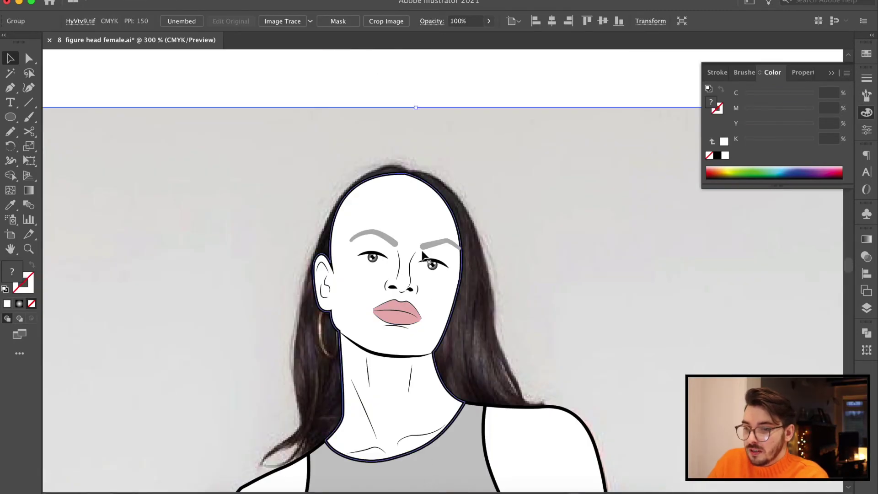
pyautogui.doubleClick(539, 233)
# - Begin tracing the left-hand hair section from the parting along the hairline and around the ear
pyautogui.click(484, 189)
pyautogui.moveTo(476, 207); pyautogui.dragTo(468, 208)
pyautogui.moveTo(430, 225); pyautogui.dragTo(427, 232)
pyautogui.moveTo(389, 296); pyautogui.dragTo(390, 302)
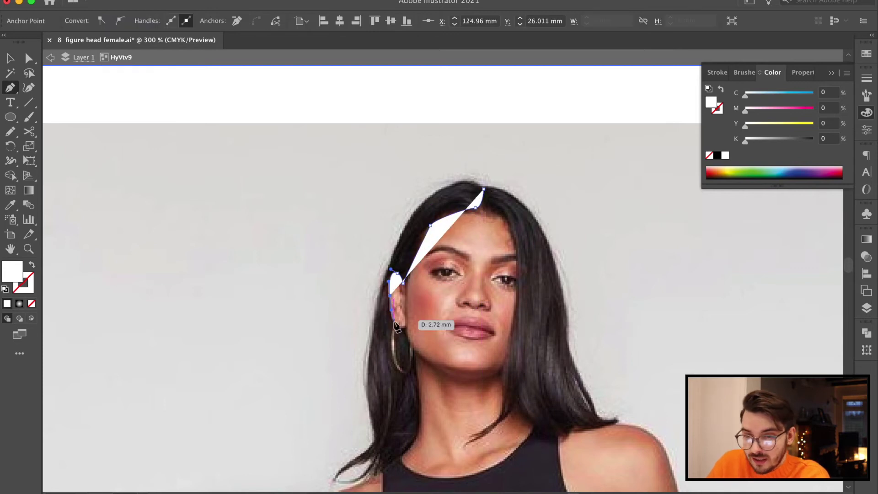
pyautogui.click(394, 325)
pyautogui.click(406, 327)
pyautogui.moveTo(406, 341); pyautogui.dragTo(412, 347)
pyautogui.press('super+z')
pyautogui.press('super+plus')
pyautogui.press('super+plus')
# - Extend the left-hand hair outline down its inner edge past the jaw and neck to the pointed ends at the shoulder
pyautogui.moveTo(452, 311); pyautogui.dragTo(460, 326)
pyautogui.moveTo(465, 388); pyautogui.dragTo(467, 418)
pyautogui.moveTo(467, 428); pyautogui.dragTo(457, 310)
pyautogui.moveTo(458, 364); pyautogui.dragTo(452, 387)
pyautogui.click(383, 438)
pyautogui.click(354, 454)
pyautogui.click(360, 433)
pyautogui.click(361, 412)
# - Trace the outer edge of the left-hand hair from its lower tip up to the parting and close the shape
pyautogui.moveTo(293, 454); pyautogui.dragTo(288, 467)
pyautogui.click(293, 455)
pyautogui.moveTo(313, 415); pyautogui.dragTo(323, 409)
pyautogui.moveTo(358, 354); pyautogui.dragTo(355, 319)
pyautogui.moveTo(350, 184); pyautogui.dragTo(286, 381)
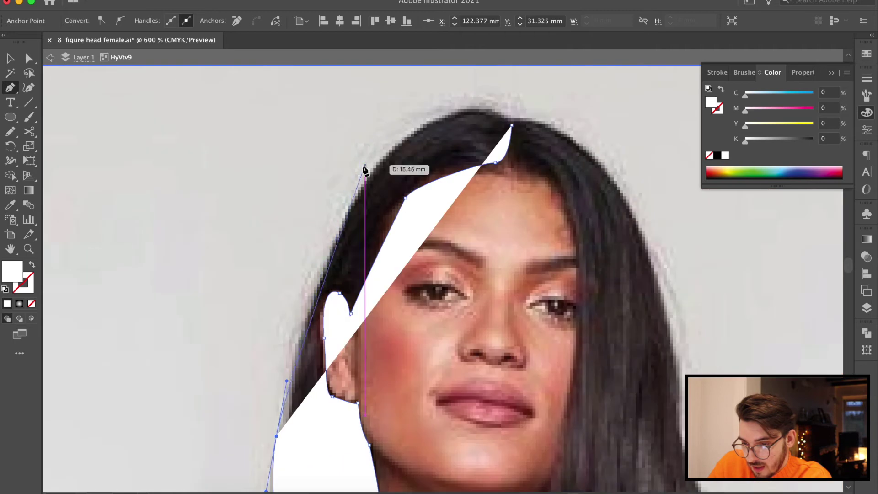
pyautogui.moveTo(365, 165); pyautogui.dragTo(408, 106)
pyautogui.moveTo(511, 125); pyautogui.dragTo(529, 159)
# - Fill the left-hand hair shape with dark grey sampled from the photographed hair and give it a 2 pt black stroke
pyautogui.press('i')
pyautogui.click(538, 130)
pyautogui.click(867, 77)
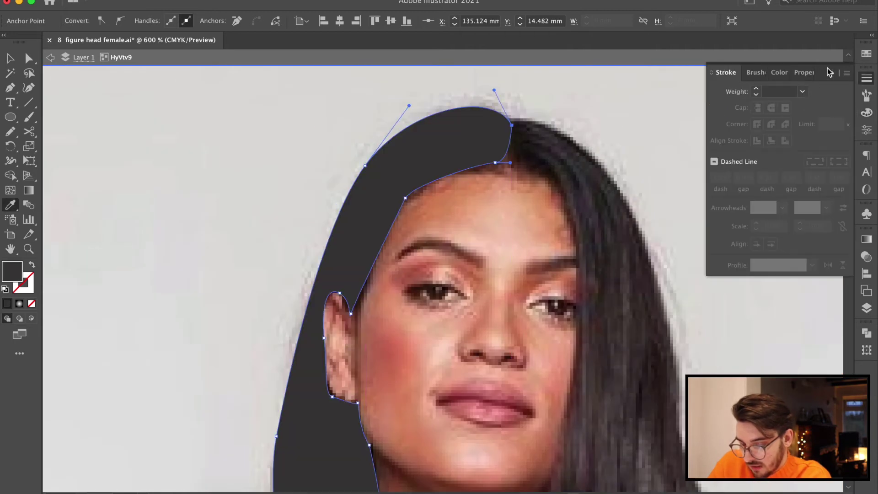
pyautogui.click(802, 92)
pyautogui.click(811, 154)
pyautogui.click(14, 60)
# - Trace the inner edge of the right-hand hair section from the parting down past the forehead, cheek and neck
pyautogui.click(10, 87)
pyautogui.click(534, 118)
pyautogui.click(517, 122)
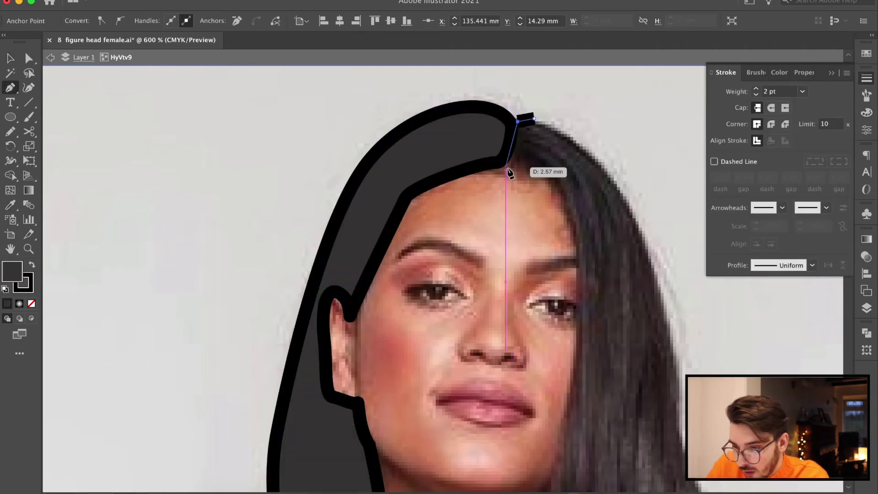
pyautogui.click(508, 168)
pyautogui.moveTo(534, 167); pyautogui.dragTo(543, 166)
pyautogui.moveTo(572, 222); pyautogui.dragTo(575, 239)
pyautogui.moveTo(565, 423); pyautogui.dragTo(563, 342)
pyautogui.moveTo(563, 342); pyautogui.dragTo(551, 422)
pyautogui.moveTo(544, 375); pyautogui.dragTo(520, 182)
pyautogui.moveTo(528, 247); pyautogui.dragTo(531, 267)
# - Extend the right-hand hair outline around the pointed strand over the collarbone and along the lower edge to the shoulder tip
pyautogui.moveTo(464, 355); pyautogui.dragTo(394, 392)
pyautogui.click(465, 355)
pyautogui.moveTo(550, 282); pyautogui.dragTo(567, 255)
pyautogui.click(550, 282)
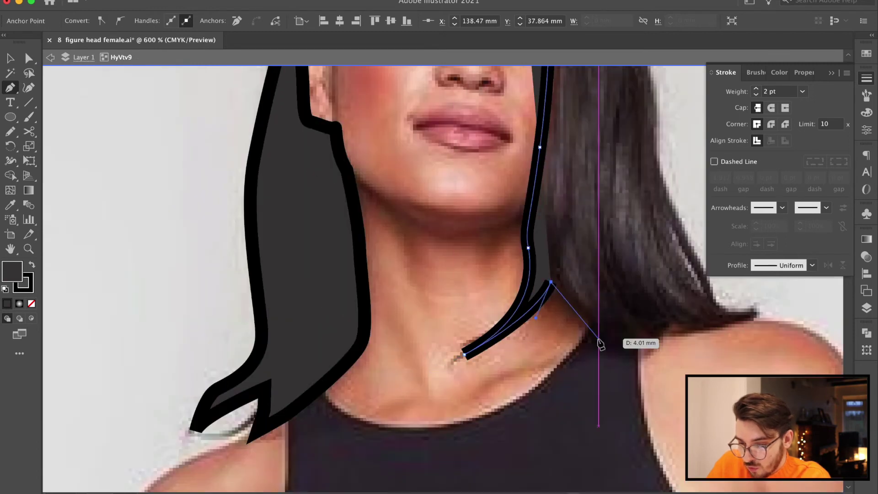
pyautogui.moveTo(599, 340); pyautogui.dragTo(613, 344)
pyautogui.moveTo(666, 325); pyautogui.dragTo(666, 317)
pyautogui.moveTo(749, 318); pyautogui.dragTo(768, 301)
pyautogui.click(750, 318)
# - Trace the outer edge of the right-hand hair back up to the parting, leaving both hair sections without a fill
pyautogui.click(32, 304)
pyautogui.moveTo(712, 300); pyautogui.dragTo(708, 286)
pyautogui.moveTo(657, 165); pyautogui.dragTo(656, 157)
pyautogui.moveTo(651, 145); pyautogui.dragTo(644, 334)
pyautogui.moveTo(606, 133)
pyautogui.mouseDown()
pyautogui.moveTo(575, 106)
pyautogui.moveTo(592, 188)
pyautogui.mouseUp()
pyautogui.press('super+z')
pyautogui.moveTo(522, 122)
pyautogui.mouseDown()
pyautogui.moveTo(382, 137)
pyautogui.moveTo(396, 124)
pyautogui.mouseUp()
# - Begin a jagged highlight shape in the upper right-hand hair, tracing its inner edge down to the lowest tip
pyautogui.click(10, 87)
pyautogui.click(539, 156)
pyautogui.moveTo(573, 207); pyautogui.dragTo(574, 197)
pyautogui.click(573, 193)
pyautogui.click(588, 321)
pyautogui.click(595, 297)
pyautogui.click(608, 395)
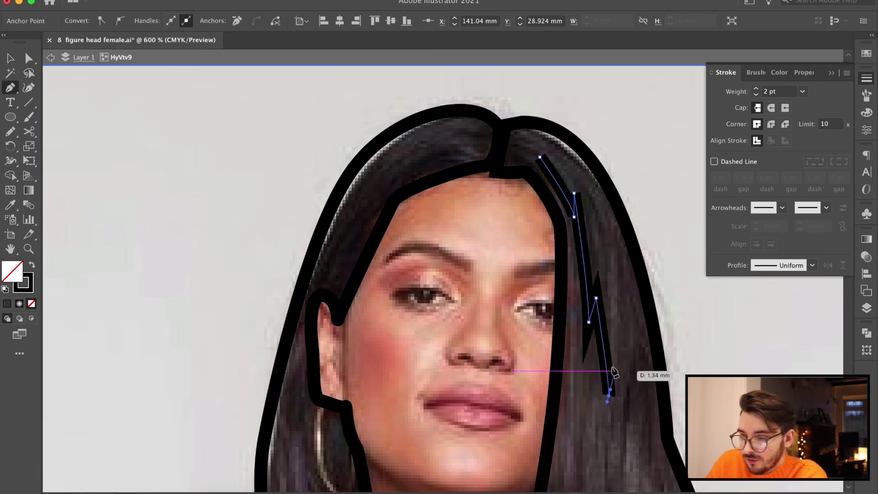
# - Close the right-hand highlight with jagged tips and a straight-sided outer edge, and give it a white fill without stroke
pyautogui.click(617, 350)
pyautogui.click(631, 371)
pyautogui.click(630, 343)
pyautogui.click(637, 356)
pyautogui.click(633, 293)
pyautogui.click(592, 182)
pyautogui.click(591, 204)
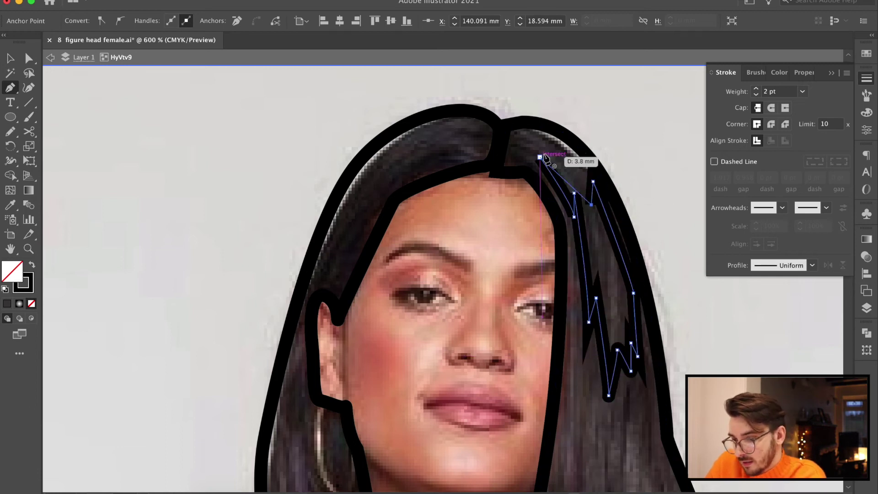
pyautogui.moveTo(540, 156); pyautogui.dragTo(529, 163)
pyautogui.click(5, 289)
pyautogui.click(28, 287)
pyautogui.click(31, 303)
# - Draw a jagged white highlight without stroke across the crown of the left-hand hair section
pyautogui.click(465, 157)
pyautogui.moveTo(417, 168)
pyautogui.mouseDown()
pyautogui.moveTo(412, 176)
pyautogui.moveTo(390, 167)
pyautogui.moveTo(411, 147)
pyautogui.mouseUp()
pyautogui.moveTo(387, 149); pyautogui.dragTo(384, 153)
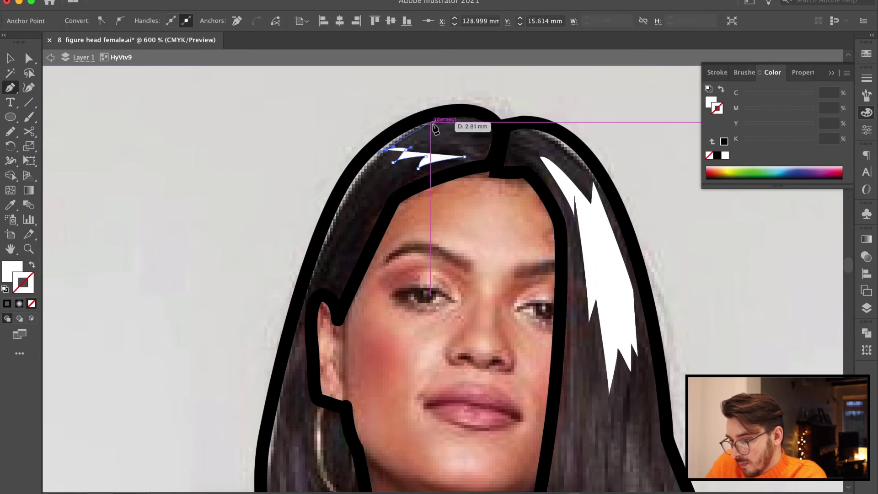
pyautogui.moveTo(434, 122); pyautogui.dragTo(452, 120)
pyautogui.click(475, 125)
pyautogui.click(462, 129)
pyautogui.click(478, 137)
# - Draw a curved white highlight without stroke, with jagged lower tips, in the lower part of the right-hand hair
pyautogui.scroll(-10, 535, 183)
pyautogui.press('super+shift+a')
pyautogui.click(608, 185)
pyautogui.moveTo(582, 211); pyautogui.dragTo(583, 222)
pyautogui.click(547, 280)
pyautogui.click(570, 318)
pyautogui.click(573, 343)
pyautogui.moveTo(590, 304); pyautogui.dragTo(591, 318)
pyautogui.click(610, 357)
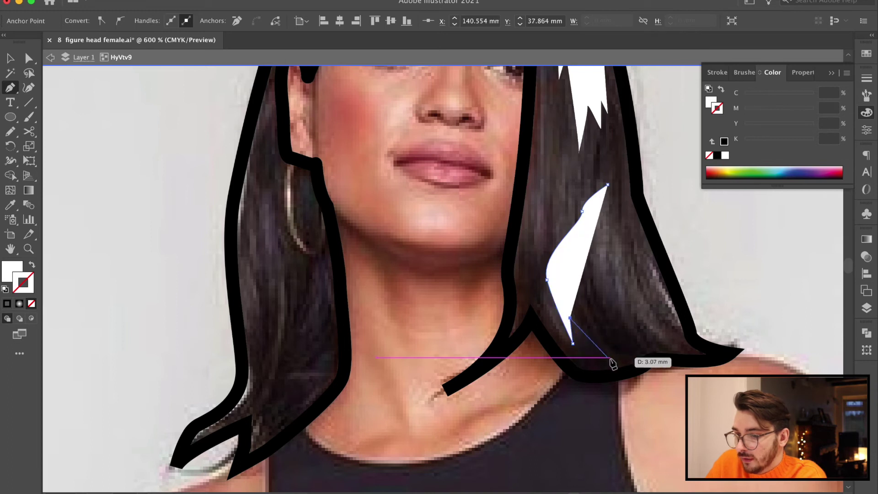
pyautogui.moveTo(644, 348); pyautogui.dragTo(652, 351)
pyautogui.click(607, 184)
# - Draw a narrow pointed white highlight in the lower part of the left-hand hair
pyautogui.click(290, 278)
pyautogui.moveTo(266, 395); pyautogui.dragTo(300, 368)
pyautogui.click(290, 278)
# - Select the hair highlights and fill them with a dark brown sampled from the photographed hair
pyautogui.click(29, 58)
pyautogui.click(232, 270)
pyautogui.click(277, 355)
pyautogui.keyDown('shift'); pyautogui.click(578, 266); pyautogui.keyUp('shift')
pyautogui.scroll(10, 577, 266)
pyautogui.keyDown('shift'); pyautogui.click(578, 265); pyautogui.keyUp('shift')
pyautogui.keyDown('shift'); pyautogui.click(432, 143); pyautogui.keyUp('shift')
pyautogui.press('i')
pyautogui.click(554, 406)
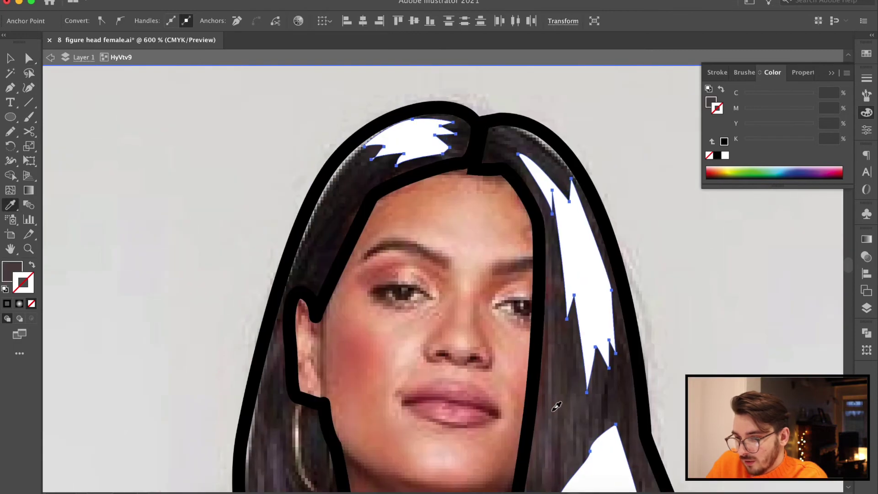
# - Select both outlined hair sections and fill them with a very dark tone sampled from the photographed hair
pyautogui.press('a')
pyautogui.click(308, 131)
pyautogui.click(500, 119)
pyautogui.keyDown('shift'); pyautogui.click(465, 115); pyautogui.keyUp('shift')
pyautogui.press('i')
pyautogui.click(325, 270)
pyautogui.press('super+z')
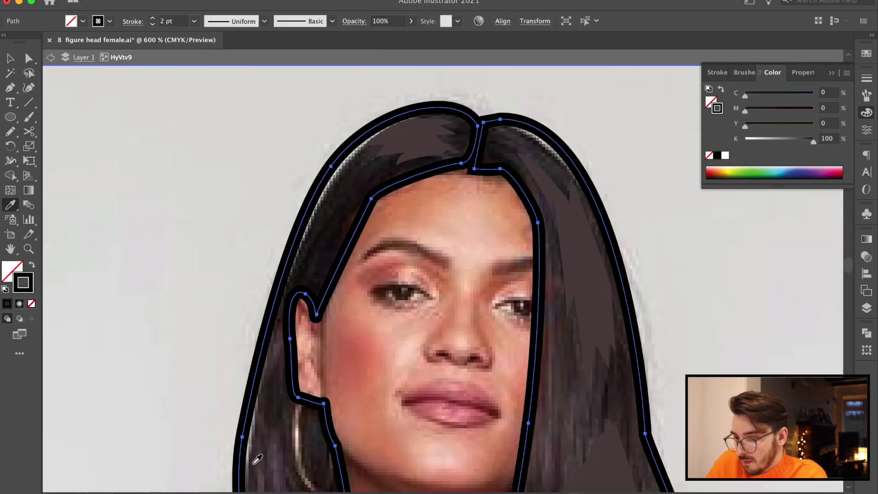
pyautogui.click(270, 435)
# - Reduce the stroke weight of the hair section outlines
pyautogui.click(867, 78)
pyautogui.click(802, 91)
pyautogui.click(821, 131)
pyautogui.click(802, 92)
pyautogui.click(815, 143)
# - Select both hair sections with their highlights and take them out of the isolated photo
pyautogui.press('super+minus')
pyautogui.press('super+minus')
pyautogui.press('super+minus')
pyautogui.click(10, 58)
pyautogui.click(368, 184)
pyautogui.click(483, 224)
pyautogui.keyDown('shift'); pyautogui.click(490, 302); pyautogui.keyUp('shift')
pyautogui.keyDown('shift'); pyautogui.click(386, 329); pyautogui.keyUp('shift')
pyautogui.keyDown('shift'); pyautogui.click(427, 183); pyautogui.keyUp('shift')
pyautogui.keyDown('shift'); pyautogui.click(463, 184); pyautogui.keyUp('shift')
pyautogui.keyDown('shift'); pyautogui.click(394, 297); pyautogui.keyUp('shift')
pyautogui.click(684, 324)
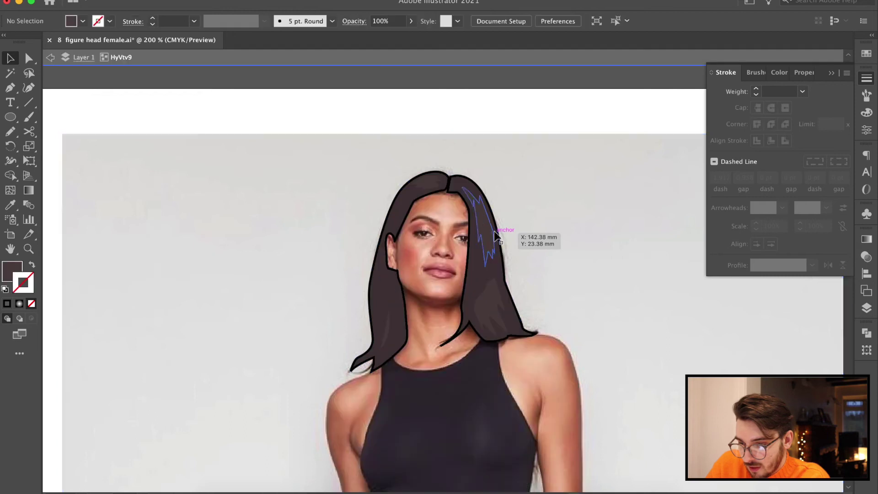
pyautogui.click(494, 231)
pyautogui.press('Delete')
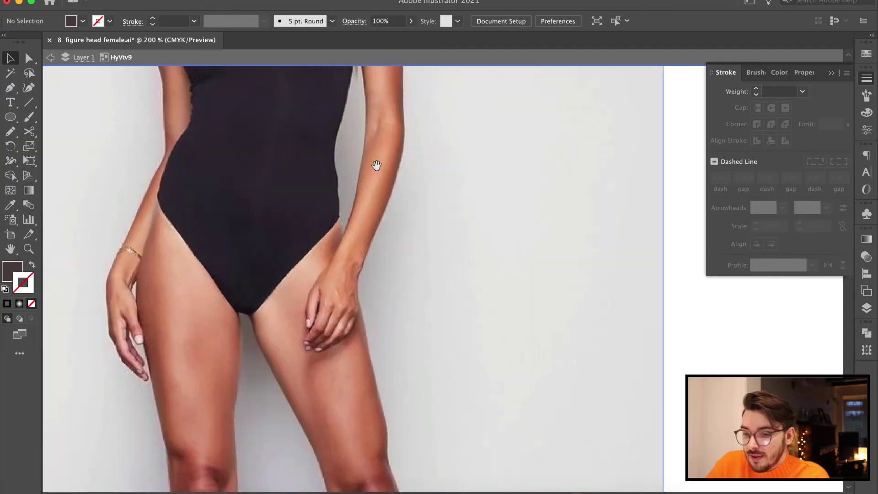
# - Draw a fan-shaped highlight from the forehead down to the nose bridge, with a white fill and no stroke
pyautogui.scroll(8, 376, 165)
pyautogui.click(420, 265)
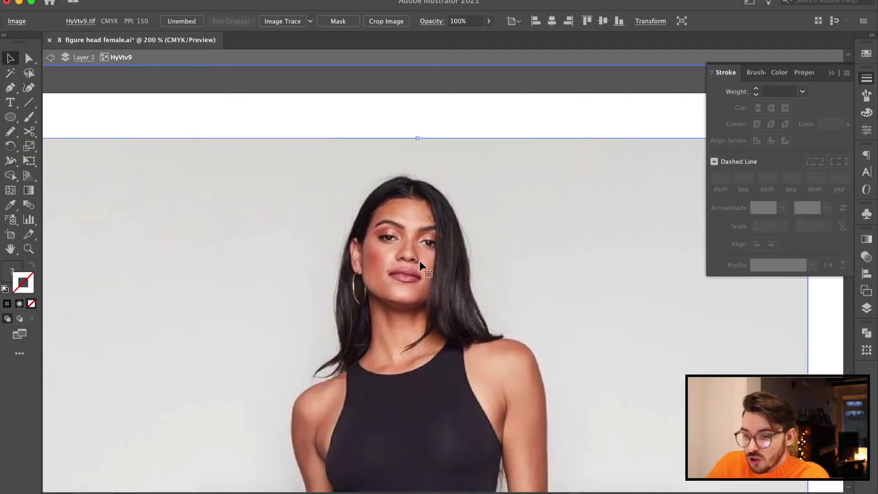
pyautogui.press('super+equal')
pyautogui.press('super+equal')
pyautogui.press('super+equal')
pyautogui.moveTo(411, 183); pyautogui.dragTo(372, 489)
pyautogui.moveTo(397, 101); pyautogui.dragTo(402, 303)
pyautogui.click(494, 209)
pyautogui.moveTo(438, 158); pyautogui.dragTo(407, 161)
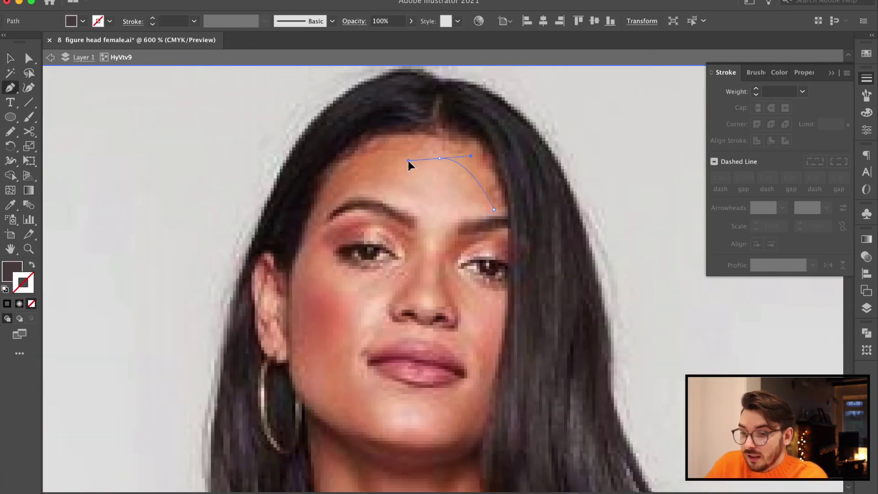
pyautogui.click(375, 193)
pyautogui.click(413, 219)
pyautogui.click(493, 209)
pyautogui.press('d')
pyautogui.click(32, 304)
# - Draw white highlights without stroke below both eyes, tapering down over the cheeks
pyautogui.click(399, 269)
pyautogui.moveTo(329, 270); pyautogui.dragTo(308, 259)
pyautogui.click(329, 269)
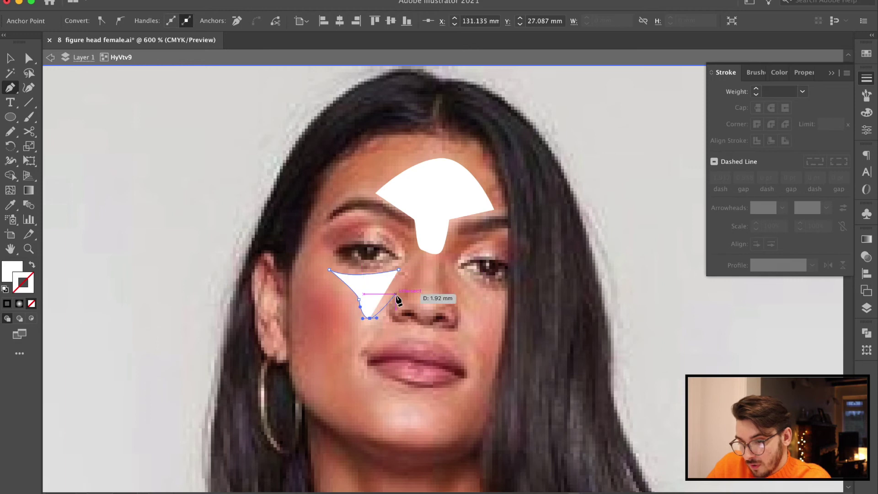
pyautogui.moveTo(497, 298); pyautogui.dragTo(506, 298)
# - Draw a small white highlight above the upper lip and a rounded one on the chin
pyautogui.click(433, 338)
pyautogui.moveTo(413, 340); pyautogui.dragTo(407, 346)
pyautogui.click(433, 339)
pyautogui.click(442, 401)
pyautogui.moveTo(384, 401); pyautogui.dragTo(377, 413)
pyautogui.moveTo(392, 431); pyautogui.dragTo(410, 439)
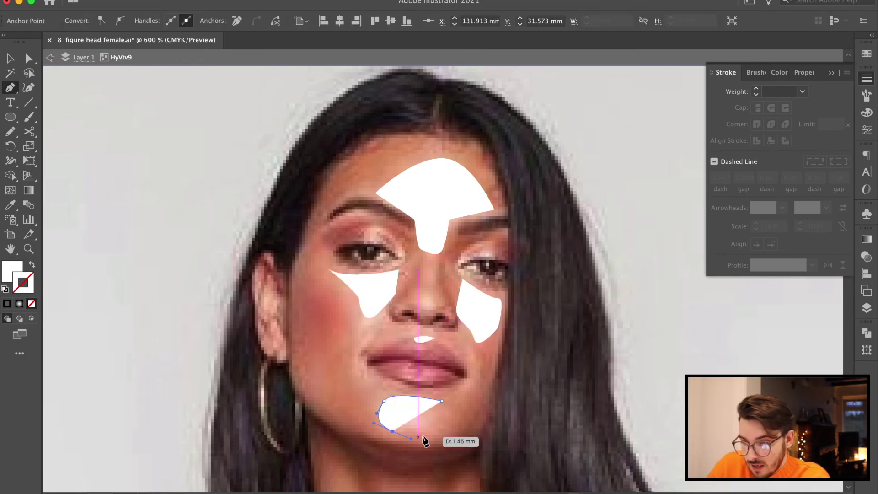
# - Draw a large curved white highlight on the neck, with peaks below the jaw and a point reaching toward the ear
pyautogui.scroll(-10, 430, 405)
pyautogui.click(352, 154)
pyautogui.moveTo(394, 218); pyautogui.dragTo(401, 236)
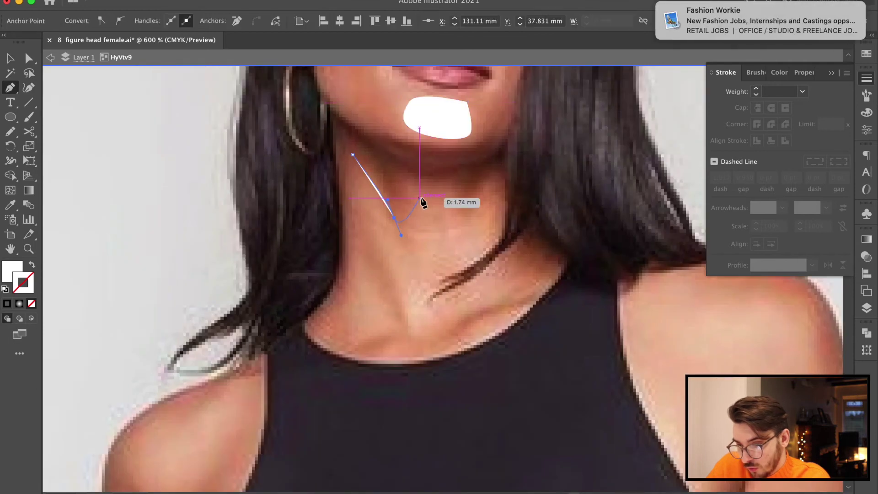
pyautogui.moveTo(484, 194); pyautogui.dragTo(492, 189)
pyautogui.moveTo(495, 219); pyautogui.dragTo(489, 234)
pyautogui.click(496, 302)
pyautogui.moveTo(457, 318); pyautogui.dragTo(414, 334)
pyautogui.moveTo(401, 276); pyautogui.dragTo(392, 261)
# - Draw a small triangular white highlight at the left-hand base of the neck, above the neckline
pyautogui.press('super+shift+a')
pyautogui.click(367, 263)
pyautogui.moveTo(394, 321); pyautogui.dragTo(393, 331)
pyautogui.moveTo(349, 346); pyautogui.dragTo(345, 355)
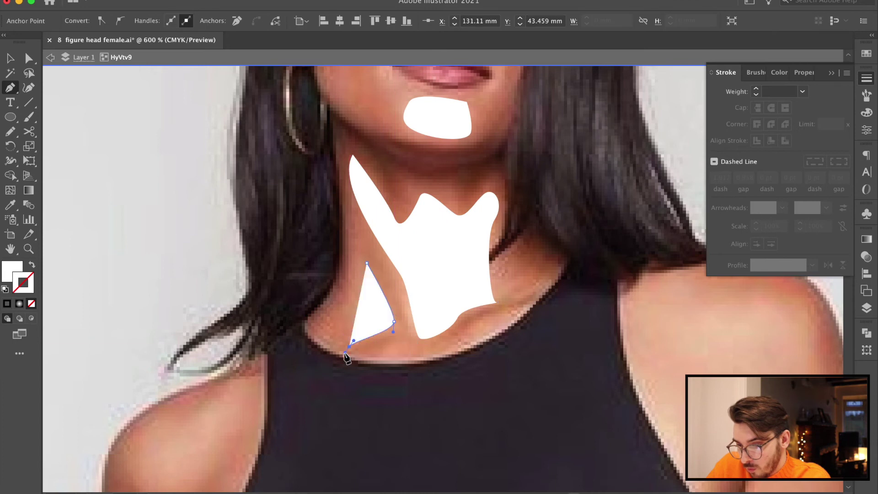
# - Draw a long white highlight with rounded ends down the right-hand upper arm
pyautogui.moveTo(640, 305); pyautogui.dragTo(336, 216)
pyautogui.click(450, 184)
pyautogui.moveTo(418, 239); pyautogui.dragTo(429, 274)
pyautogui.moveTo(440, 436); pyautogui.dragTo(518, 243)
pyautogui.moveTo(518, 243); pyautogui.dragTo(532, 393)
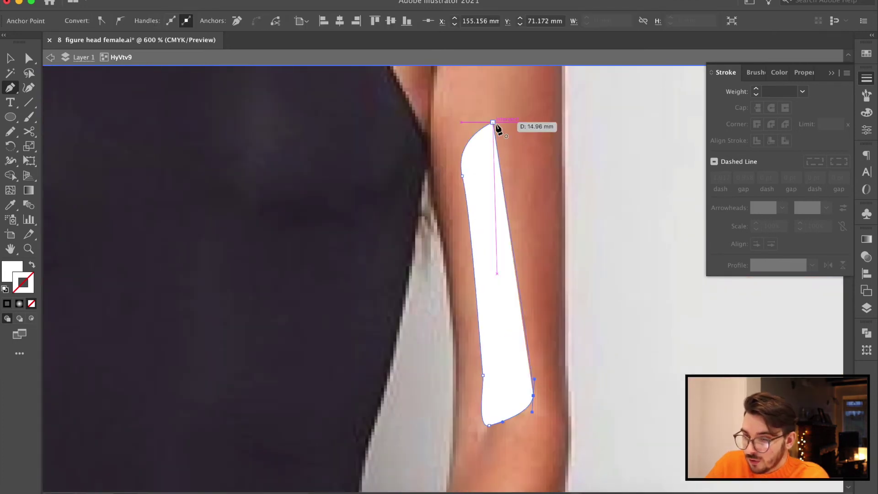
pyautogui.click(495, 126)
# - Draw a long white highlight without stroke down the left-hand thigh to above the knee
pyautogui.moveTo(547, 476); pyautogui.dragTo(552, 224)
pyautogui.moveTo(491, 389); pyautogui.dragTo(660, 90)
pyautogui.moveTo(228, 114); pyautogui.dragTo(561, 232)
pyautogui.moveTo(453, 412); pyautogui.dragTo(336, 92)
pyautogui.moveTo(517, 354); pyautogui.dragTo(481, 155)
pyautogui.press('super+minus')
pyautogui.moveTo(480, 114); pyautogui.dragTo(388, 311)
pyautogui.moveTo(373, 155); pyautogui.dragTo(300, 339)
pyautogui.moveTo(275, 426); pyautogui.dragTo(290, 122)
pyautogui.click(290, 122)
pyautogui.moveTo(282, 245); pyautogui.dragTo(292, 329)
pyautogui.click(308, 443)
pyautogui.moveTo(310, 457); pyautogui.dragTo(292, 164)
pyautogui.moveTo(306, 241); pyautogui.dragTo(348, 232)
pyautogui.click(358, 162)
pyautogui.moveTo(341, 124); pyautogui.dragTo(346, 336)
pyautogui.moveTo(351, 217); pyautogui.dragTo(355, 189)
pyautogui.moveTo(320, 124); pyautogui.dragTo(310, 111)
pyautogui.moveTo(310, 108); pyautogui.dragTo(318, 178)
pyautogui.click(288, 112)
# - Draw a long curved white highlight without stroke down the right-hand thigh
pyautogui.click(597, 138)
pyautogui.moveTo(523, 232); pyautogui.dragTo(531, 266)
pyautogui.moveTo(568, 403); pyautogui.dragTo(581, 421)
pyautogui.moveTo(582, 430); pyautogui.dragTo(476, 132)
pyautogui.moveTo(547, 265); pyautogui.dragTo(558, 272)
pyautogui.moveTo(582, 254); pyautogui.dragTo(583, 234)
pyautogui.moveTo(576, 171); pyautogui.dragTo(572, 147)
pyautogui.moveTo(555, 117); pyautogui.dragTo(576, 422)
pyautogui.click(511, 149)
# - Draw a slim white highlight along the left-hand shin, from below the knee toward the ankle
pyautogui.moveTo(425, 425); pyautogui.dragTo(448, 133)
pyautogui.scroll(-8, 484, 232)
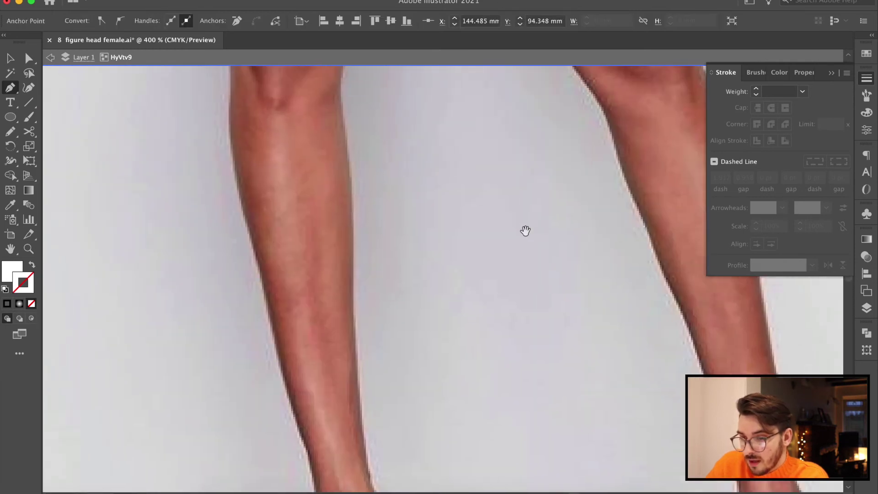
pyautogui.click(303, 364)
pyautogui.click(333, 467)
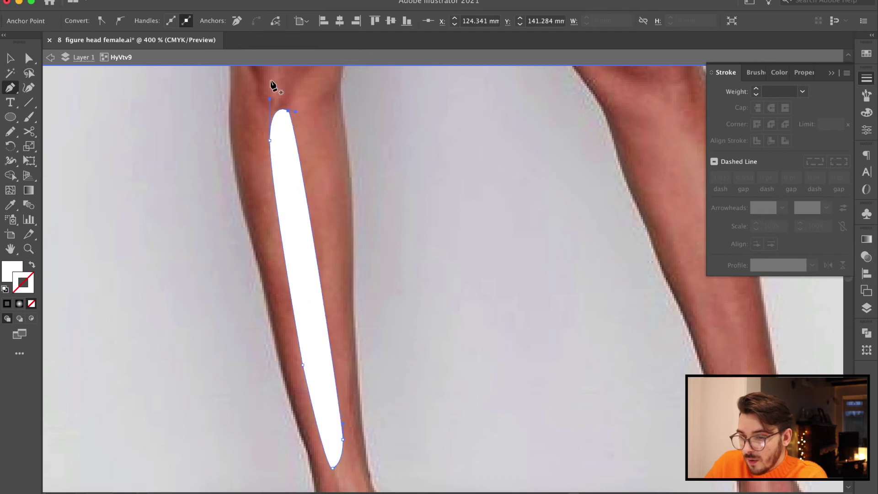
# - Select all drawn skin highlights without the photo and group them
pyautogui.press('super+minus')
pyautogui.press('super+minus')
pyautogui.press('super+minus')
pyautogui.press('super+minus')
pyautogui.press('super+minus')
pyautogui.press('super+minus')
pyautogui.click(10, 58)
pyautogui.scroll(3, 302, 235)
pyautogui.click(302, 236)
pyautogui.press('super+a')
pyautogui.keyDown('shift'); pyautogui.click(520, 285); pyautogui.keyUp('shift')
pyautogui.press('super+g')
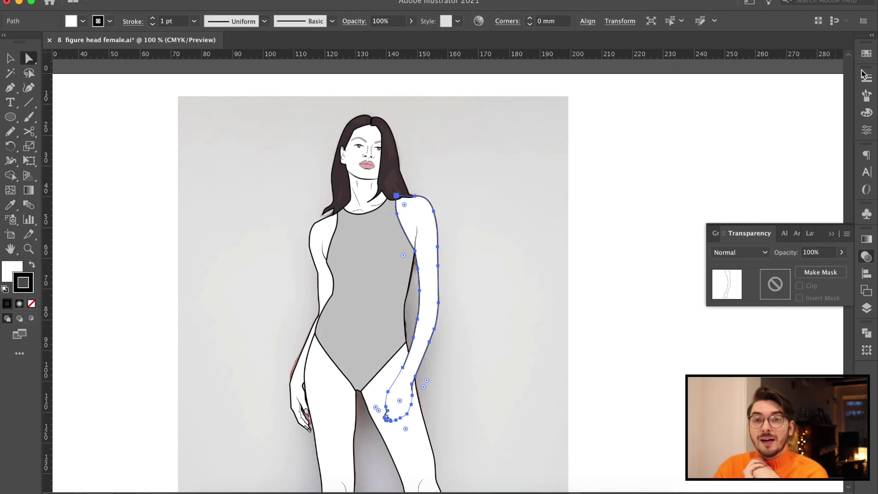
# - Fill the arm and leg shapes with the light grey swatch, keeping the highlights white
pyautogui.click(866, 53)
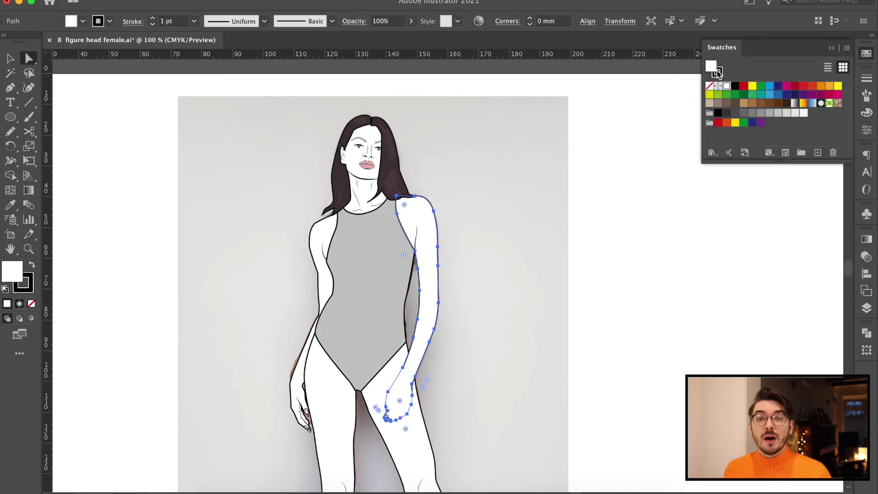
pyautogui.click(795, 113)
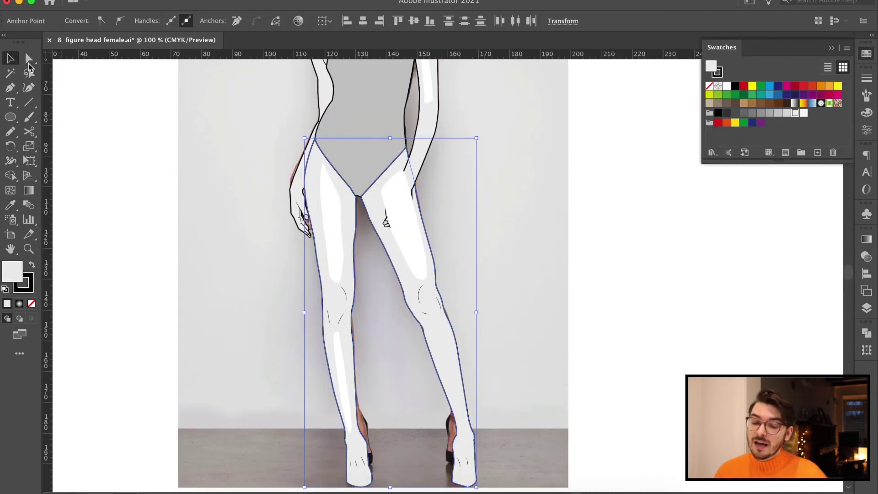
pyautogui.doubleClick(414, 238)
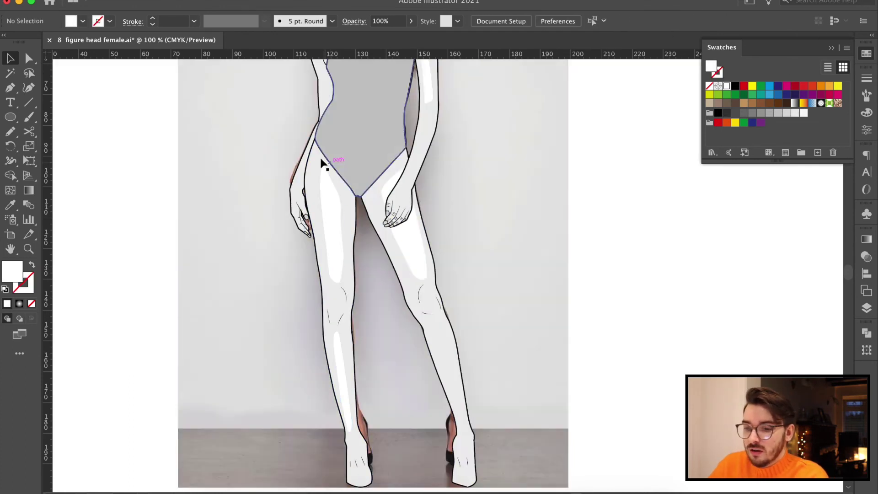
# - Open the head group and give the face and neck shape the light grey skin fill, undoing the last change
pyautogui.scroll(10, 324, 163)
pyautogui.click(375, 167)
pyautogui.doubleClick(375, 171)
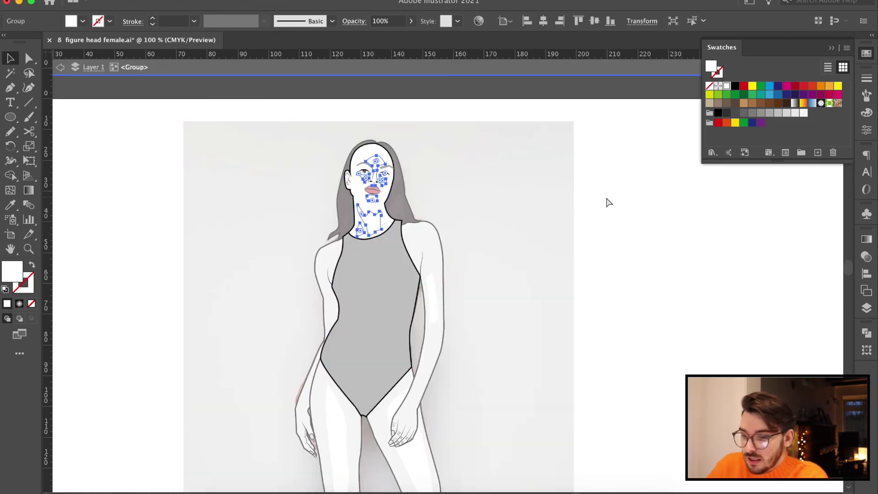
pyautogui.press('a')
pyautogui.click(371, 156)
pyautogui.press('i')
pyautogui.click(362, 187)
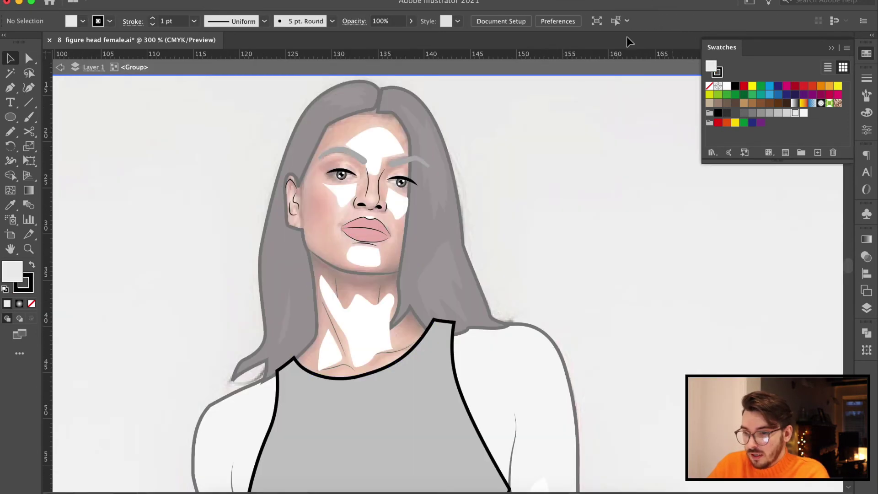
pyautogui.press('super+z')
# - Isolate the photo, paste the head and neck outline in front, and remove its fill
pyautogui.scroll(5, 554, 136)
pyautogui.doubleClick(526, 212)
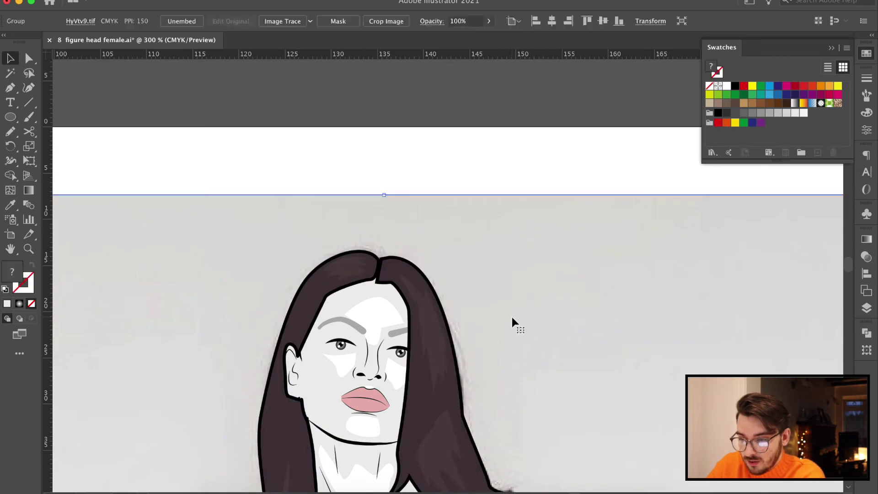
pyautogui.doubleClick(511, 317)
pyautogui.press('super+f')
pyautogui.click(32, 304)
pyautogui.scroll(-5, 379, 227)
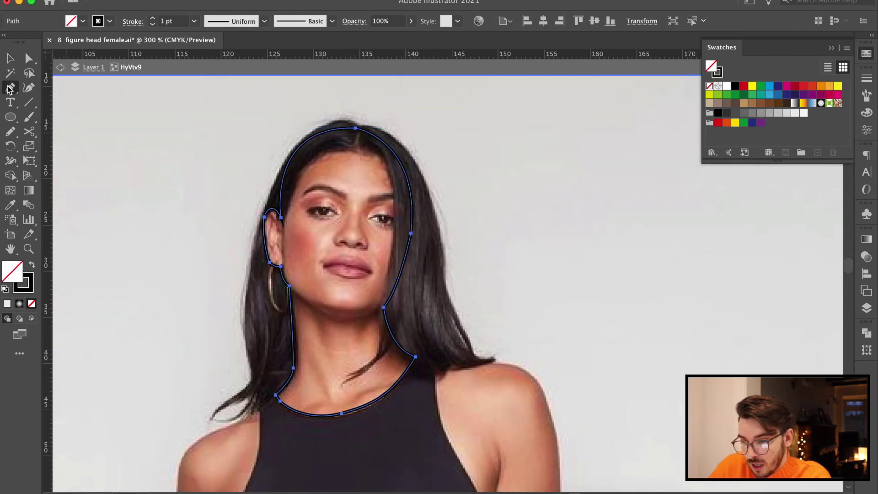
# - Draw a jagged neck shadow from the jawline down to the collar and divide the head outline with it using Pathfinder
pyautogui.moveTo(428, 284); pyautogui.dragTo(435, 300)
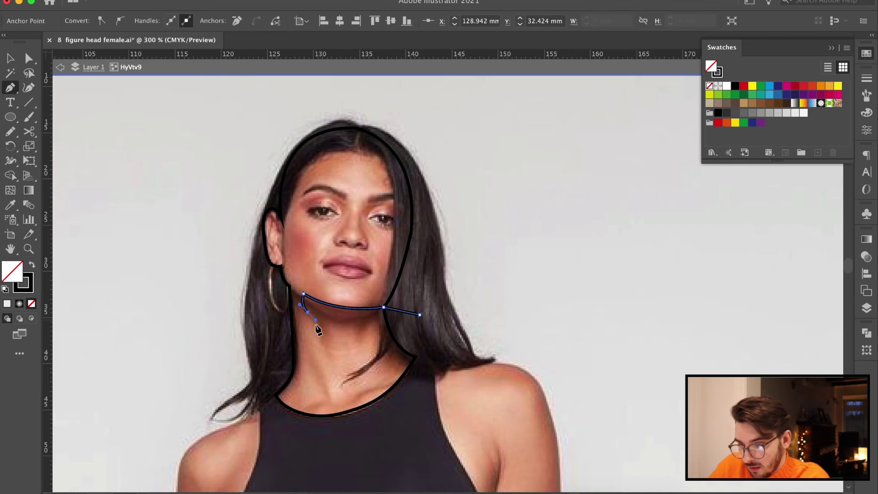
pyautogui.moveTo(372, 327); pyautogui.dragTo(379, 328)
pyautogui.moveTo(399, 366); pyautogui.dragTo(407, 369)
pyautogui.click(415, 382)
pyautogui.keyDown('shift'); pyautogui.click(410, 355); pyautogui.keyUp('shift')
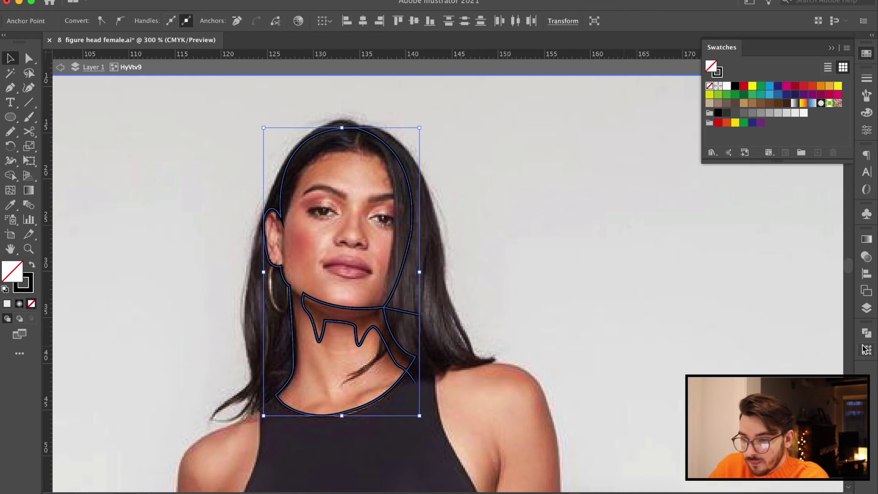
pyautogui.click(865, 332)
pyautogui.click(717, 390)
# - Draw a face shadow along the hairline, temple and cheek, and divide the head outline with it
pyautogui.click(415, 174)
pyautogui.moveTo(369, 149); pyautogui.dragTo(362, 154)
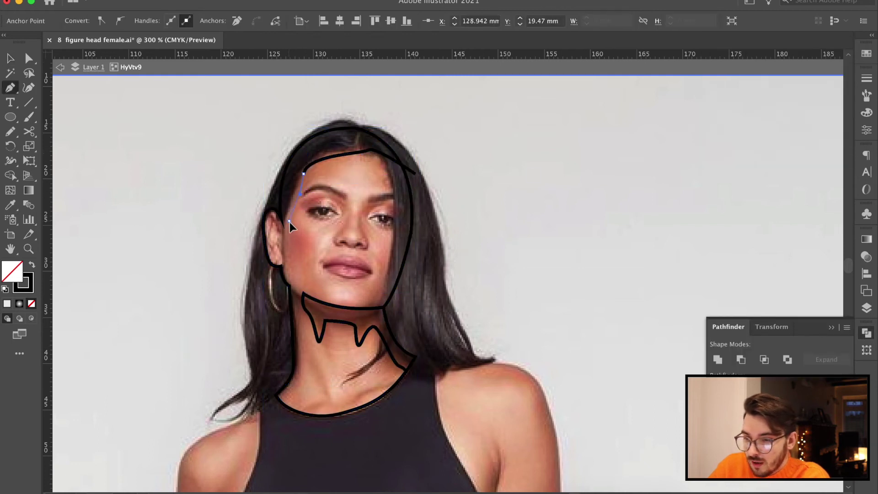
pyautogui.moveTo(289, 286); pyautogui.dragTo(264, 303)
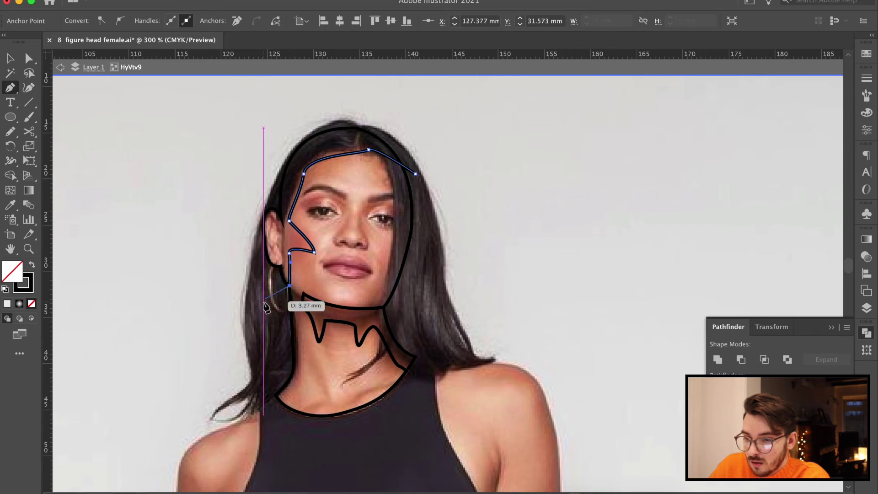
pyautogui.click(30, 59)
pyautogui.keyDown('shift'); pyautogui.click(354, 128); pyautogui.keyUp('shift')
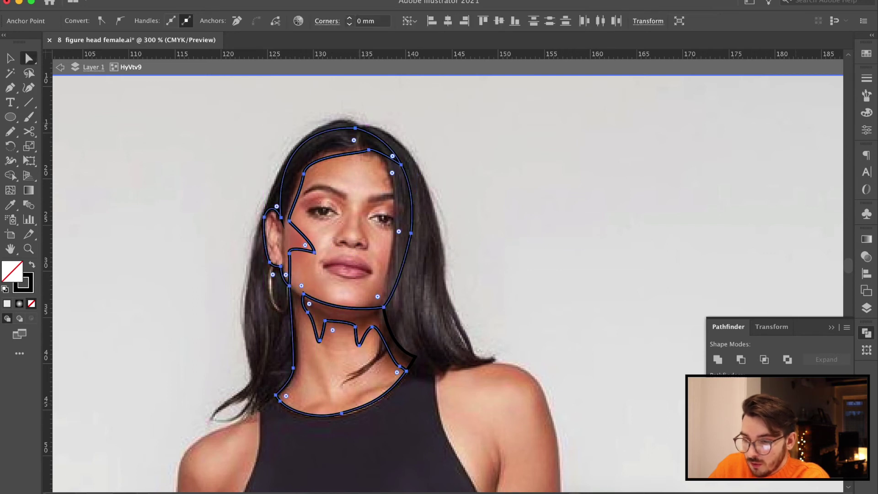
# - Delete the leftover face and neck pieces, keeping only the hairline, ear, cheek and neck shadow shapes
pyautogui.click(397, 331)
pyautogui.click(294, 351)
pyautogui.press('Delete')
pyautogui.press('Delete')
pyautogui.click(390, 327)
# - Fill the face and neck shadow shapes with light grey, remove their stroke, and set their blending mode to Multiply
pyautogui.keyDown('shift'); pyautogui.click(351, 152); pyautogui.keyUp('shift')
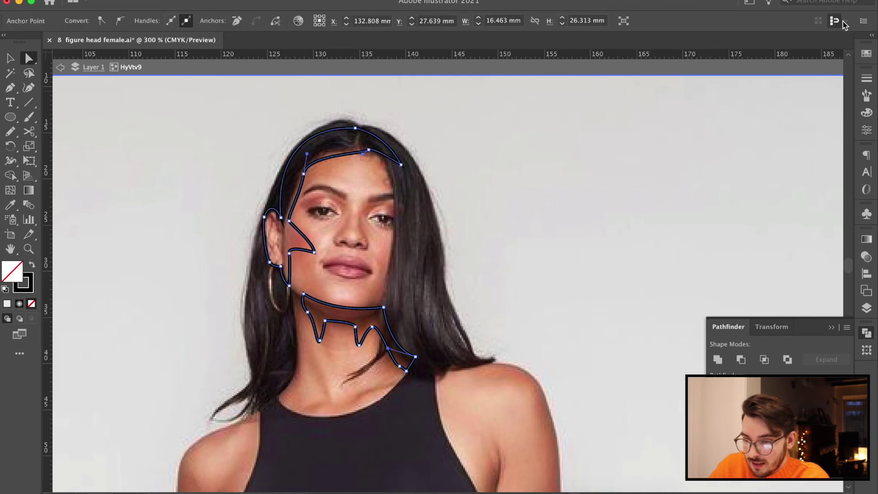
pyautogui.click(866, 54)
pyautogui.click(786, 114)
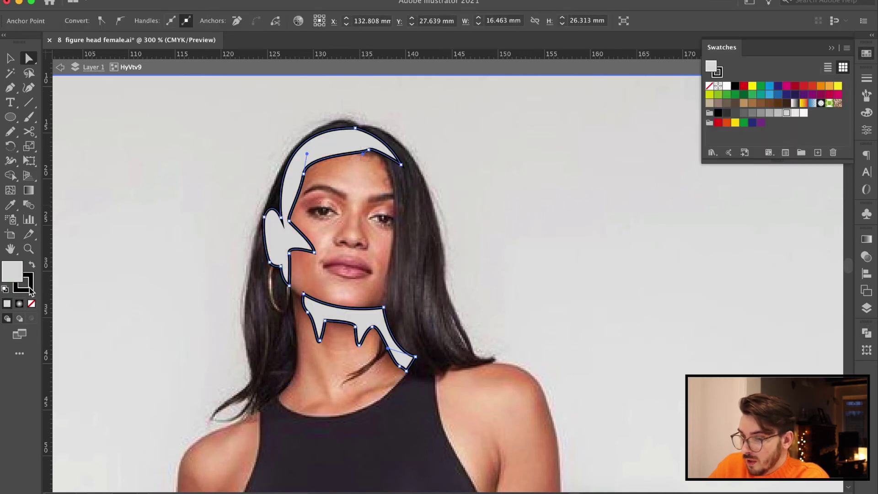
pyautogui.click(31, 304)
pyautogui.click(866, 255)
pyautogui.click(766, 252)
pyautogui.click(734, 295)
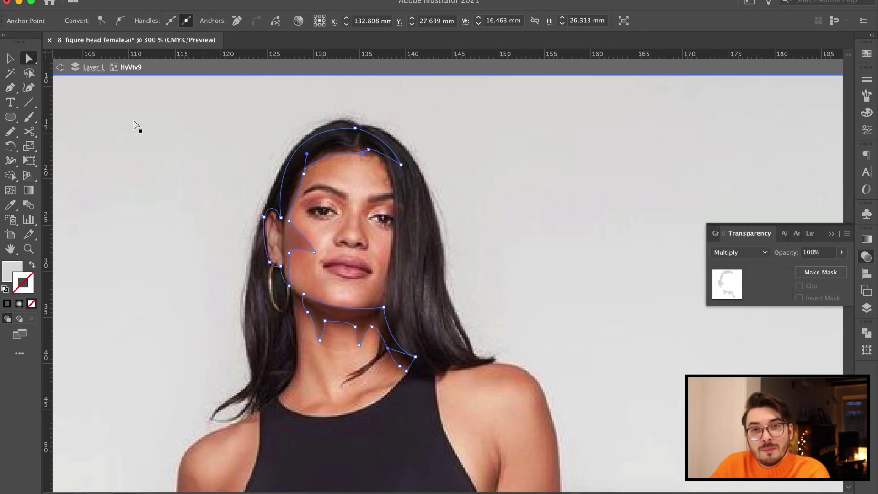
# - Transfer the face and neck shadows from the isolated photo into the drawn head, beneath the hair and facial features
pyautogui.click(458, 145)
pyautogui.click(303, 245)
pyautogui.keyDown('shift'); pyautogui.click(366, 333); pyautogui.keyUp('shift')
pyautogui.click(368, 324)
pyautogui.scroll(3, 478, 165)
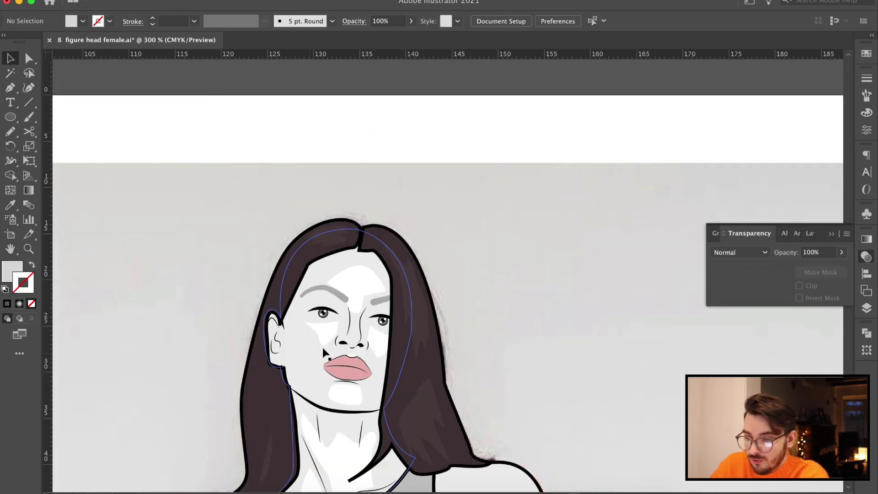
pyautogui.click(349, 346)
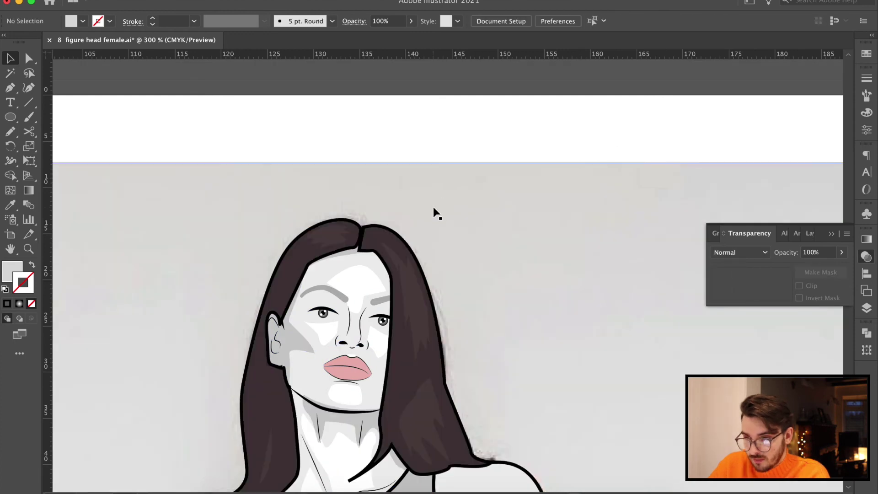
pyautogui.scroll(-3, 434, 212)
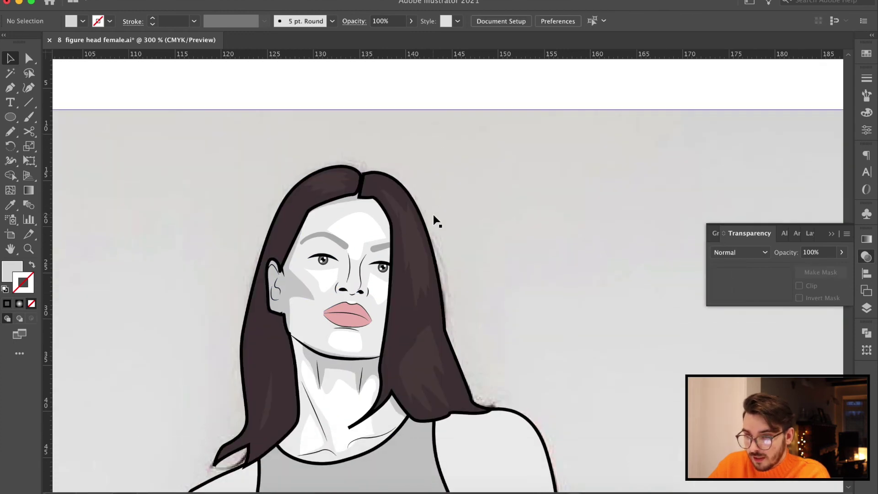
# - Copy the arm and leg outlines into the isolated photo in the same place and remove their fill
pyautogui.scroll(-4, 459, 182)
pyautogui.doubleClick(487, 344)
pyautogui.click(488, 343)
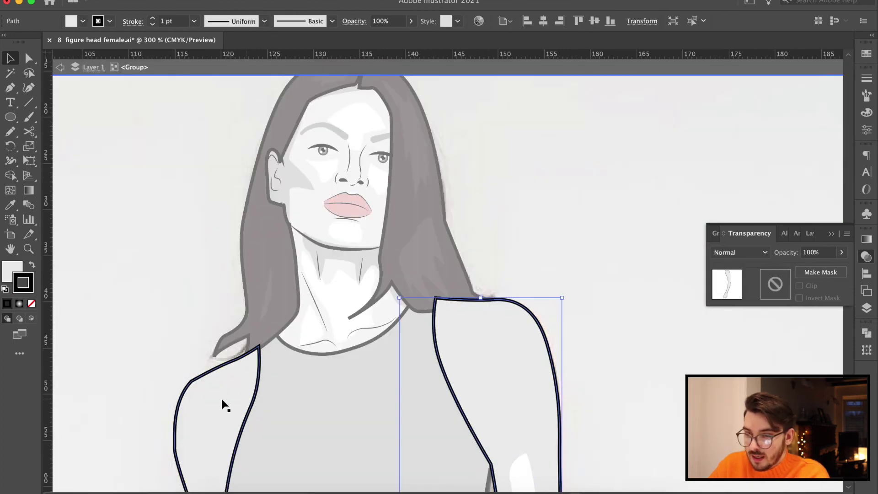
pyautogui.keyDown('shift'); pyautogui.click(221, 400); pyautogui.keyUp('shift')
pyautogui.scroll(-3, 344, 334)
pyautogui.scroll(-15, 346, 341)
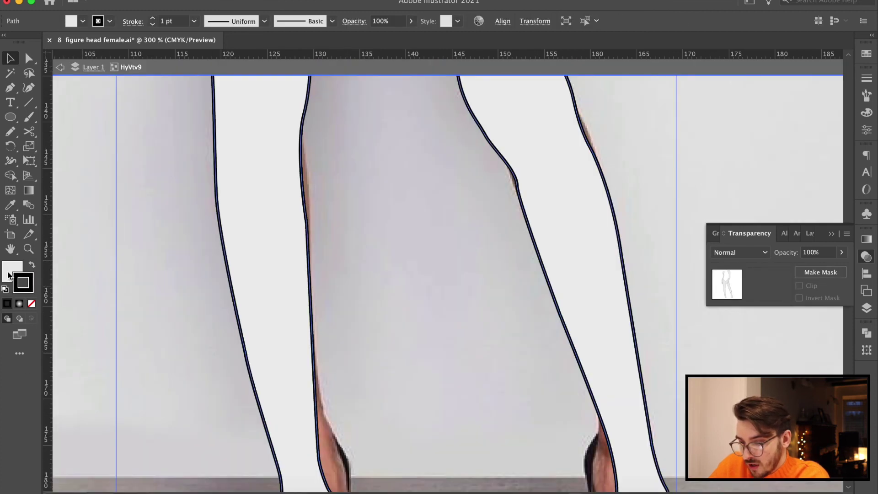
pyautogui.click(8, 275)
pyautogui.click(31, 303)
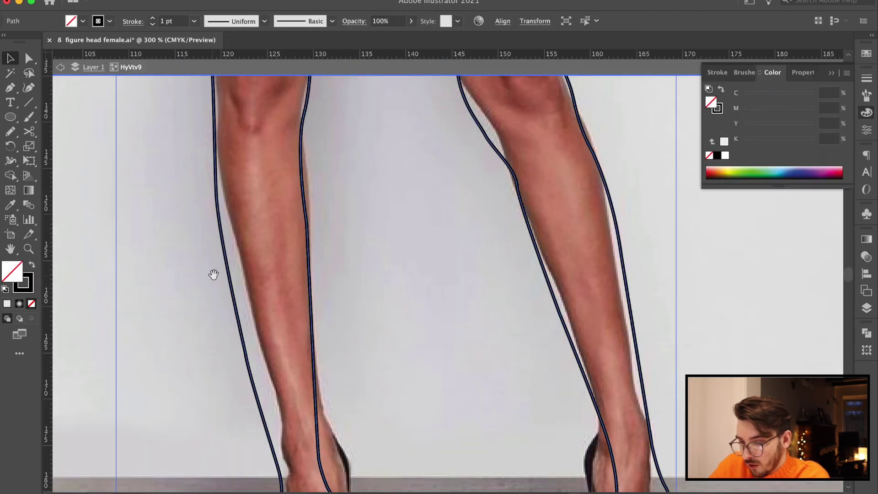
# - Draw a shadow path along the outer side of the figure's left arm, from shoulder to wrist
pyautogui.moveTo(262, 105); pyautogui.dragTo(314, 490)
pyautogui.moveTo(350, 92); pyautogui.dragTo(289, 492)
pyautogui.click(5, 87)
pyautogui.click(432, 174)
pyautogui.moveTo(492, 204); pyautogui.dragTo(511, 207)
pyautogui.moveTo(528, 257); pyautogui.dragTo(526, 307)
pyautogui.moveTo(524, 394); pyautogui.dragTo(491, 221)
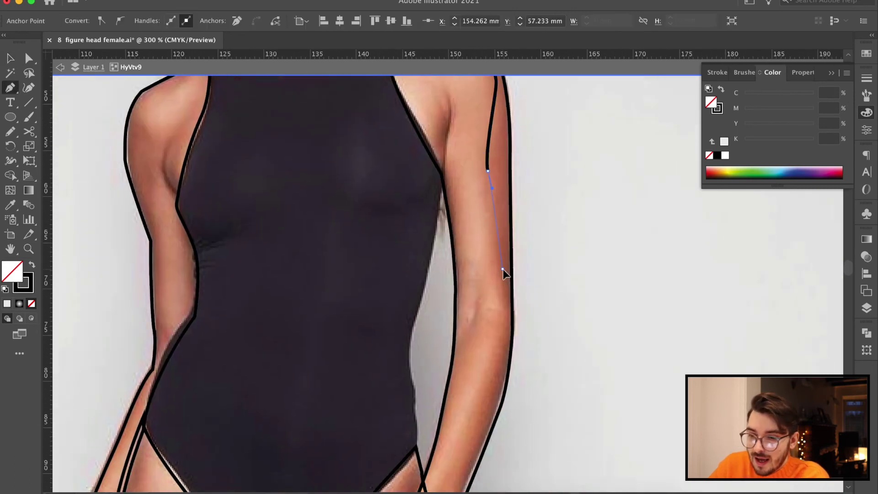
pyautogui.scroll(-4, 493, 375)
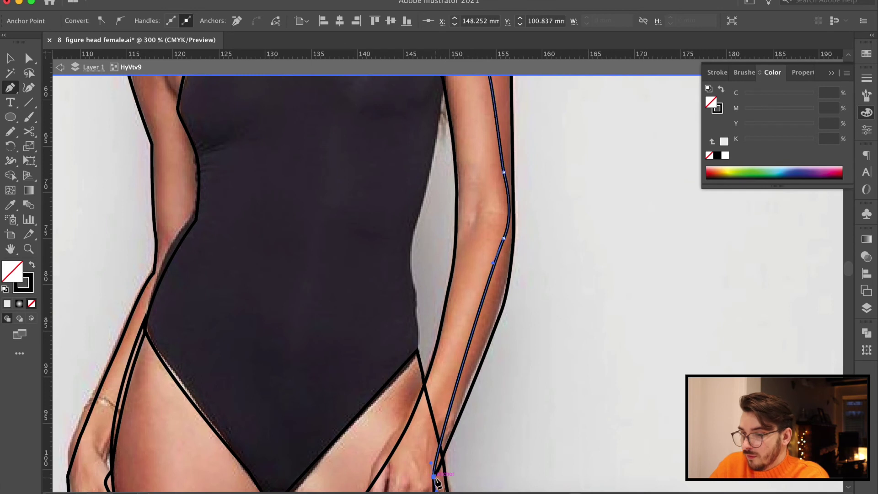
# - Divide the left arm outline with the shadow path and delete the leftover inner arm piece
pyautogui.keyDown('shift'); pyautogui.click(504, 306); pyautogui.keyUp('shift')
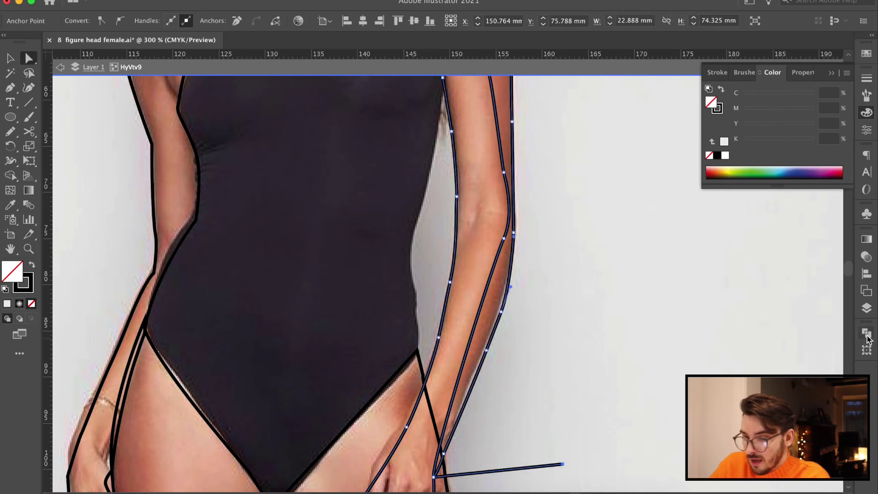
pyautogui.click(866, 334)
pyautogui.click(717, 389)
pyautogui.click(451, 294)
pyautogui.click(438, 348)
pyautogui.press('Delete')
pyautogui.press('Delete')
# - Draw a curved shadow boundary around the shoulder of the figure's right arm and divide the arm outline with it
pyautogui.moveTo(310, 384); pyautogui.dragTo(536, 492)
pyautogui.click(10, 87)
pyautogui.scroll(1, 387, 155)
pyautogui.click(427, 83)
pyautogui.moveTo(401, 114); pyautogui.dragTo(388, 123)
pyautogui.moveTo(370, 148); pyautogui.dragTo(378, 163)
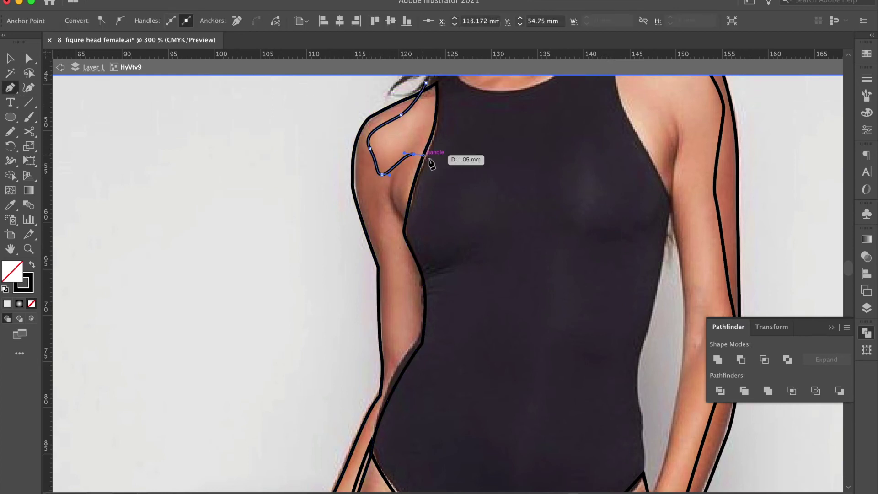
pyautogui.keyDown('shift'); pyautogui.click(355, 196); pyautogui.keyUp('shift')
pyautogui.click(719, 390)
# - Delete the unshaded shoulder piece beside the bodysuit on the figure's right arm
pyautogui.click(432, 104)
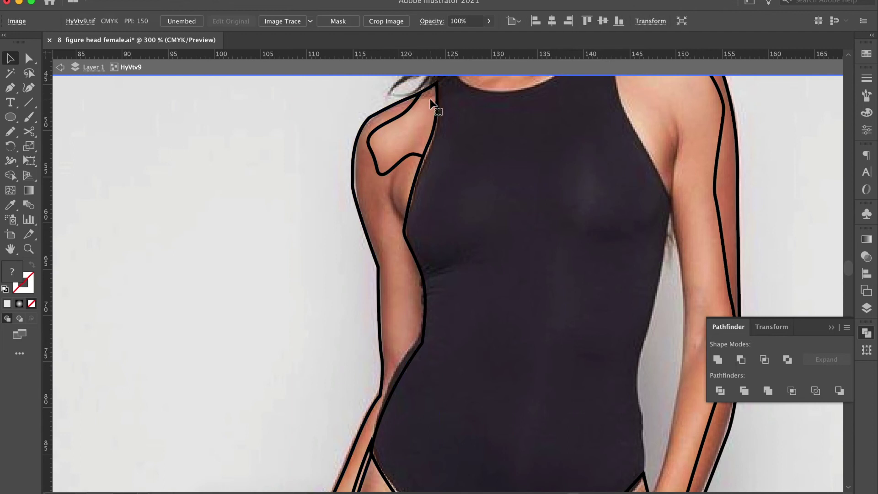
pyautogui.click(435, 108)
pyautogui.click(29, 58)
pyautogui.click(74, 99)
pyautogui.click(435, 110)
pyautogui.press('Delete')
pyautogui.press('Delete')
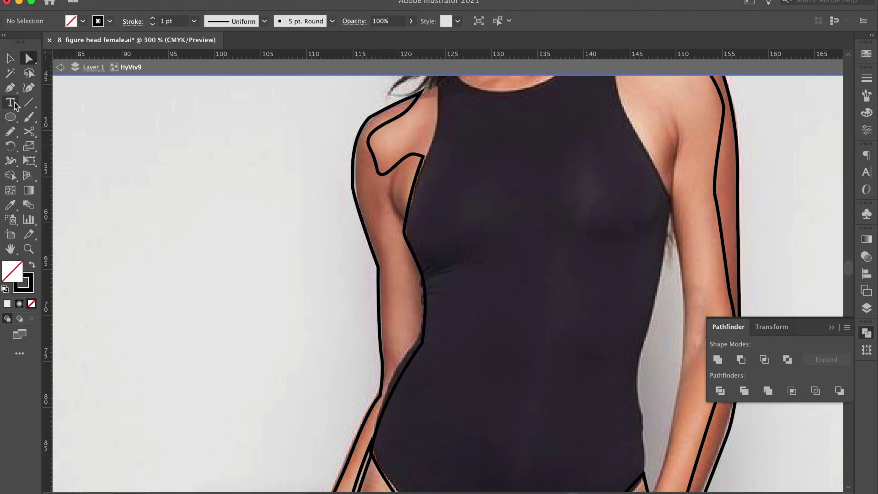
# - Draw a shadow boundary down the figure's right arm, from below the armpit to the outer wrist
pyautogui.click(421, 235)
pyautogui.moveTo(403, 320); pyautogui.dragTo(405, 353)
pyautogui.click(384, 423)
pyautogui.scroll(-6, 384, 423)
pyautogui.moveTo(351, 267); pyautogui.dragTo(322, 286)
# - Divide the right arm shape with the forearm boundary and delete the leftover forearm and hand piece
pyautogui.keyDown('shift'); pyautogui.click(425, 122); pyautogui.keyUp('shift')
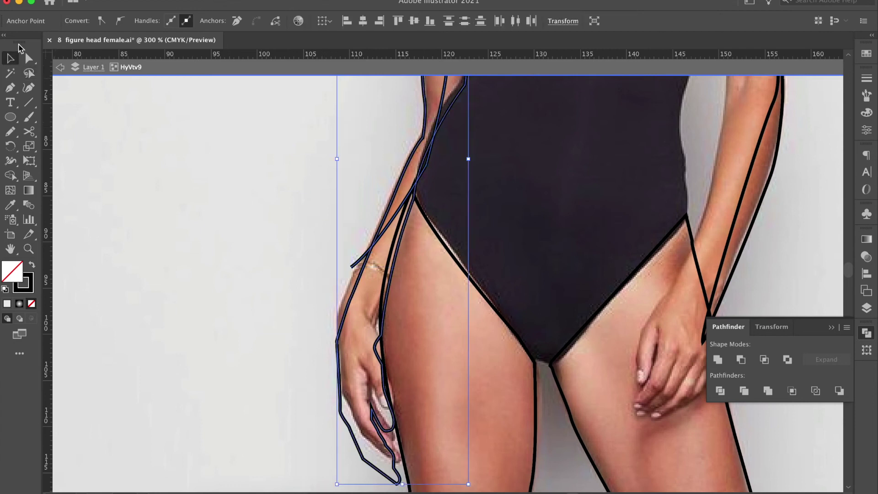
pyautogui.click(29, 59)
pyautogui.click(443, 109)
pyautogui.click(444, 112)
pyautogui.keyDown('shift'); pyautogui.click(439, 115); pyautogui.keyUp('shift')
pyautogui.click(719, 389)
pyautogui.click(300, 268)
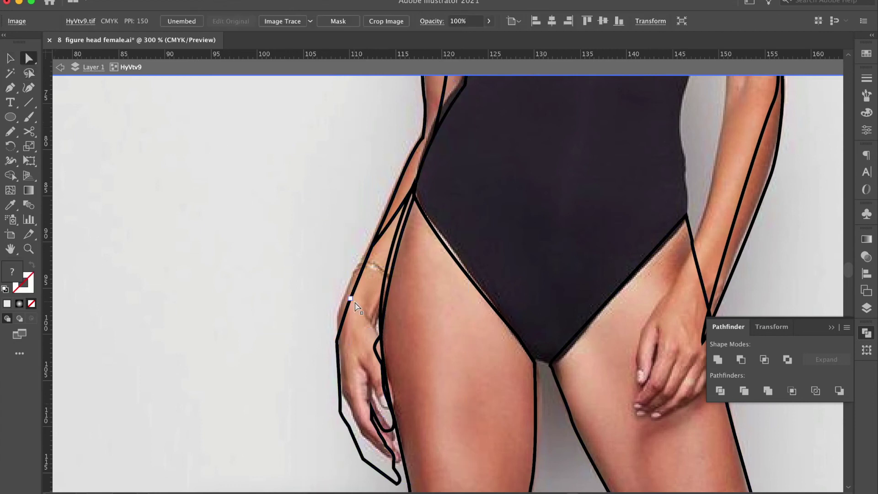
pyautogui.scroll(10, 471, 220)
pyautogui.scroll(-10, 509, 355)
# - Draw a shadow boundary along the outer side of the figure's right leg, from the hip past the knee to the ankle
pyautogui.press('p')
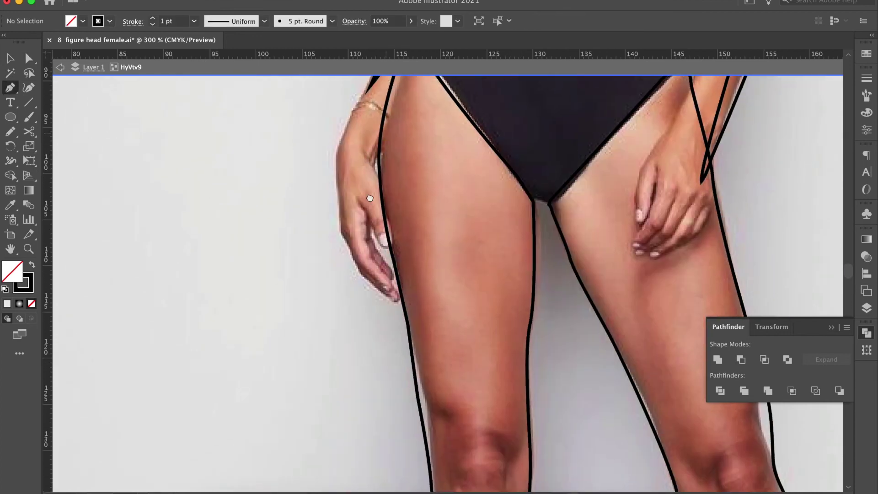
pyautogui.moveTo(369, 198); pyautogui.dragTo(346, 301)
pyautogui.click(407, 129)
pyautogui.click(390, 283)
pyautogui.click(406, 440)
pyautogui.moveTo(406, 487); pyautogui.dragTo(417, 84)
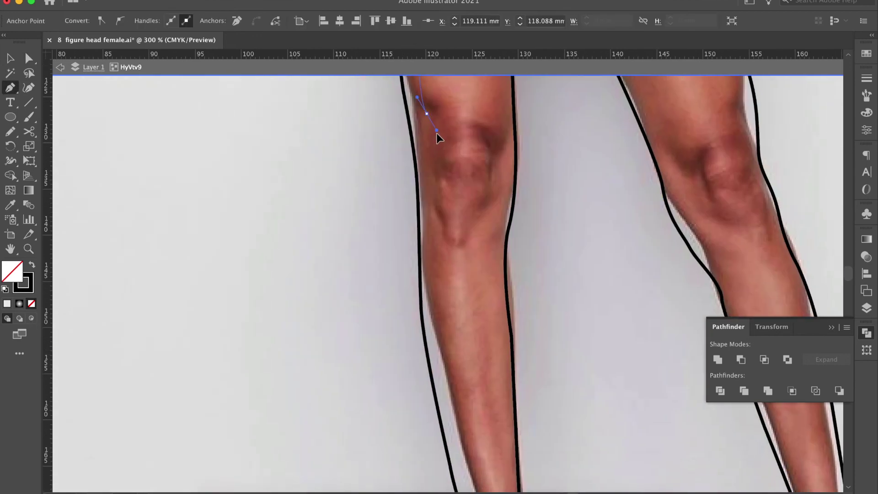
pyautogui.moveTo(439, 308); pyautogui.dragTo(444, 339)
pyautogui.moveTo(457, 439); pyautogui.dragTo(496, 172)
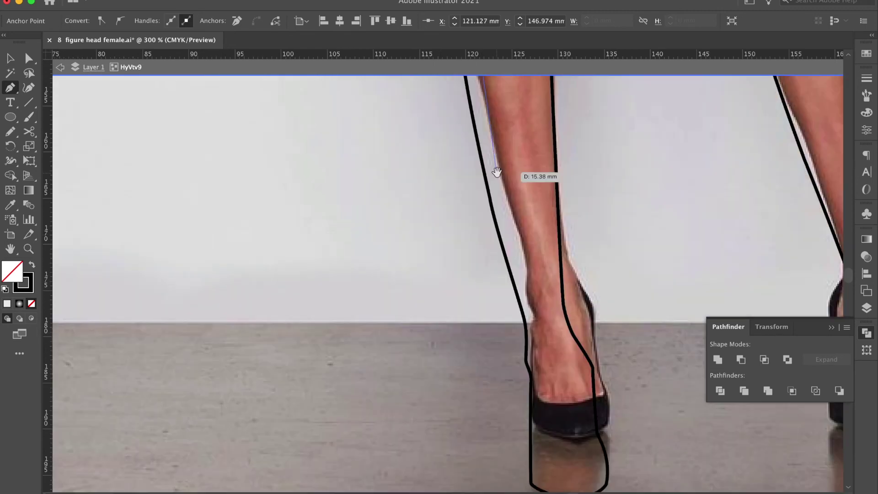
pyautogui.scroll(7, 507, 210)
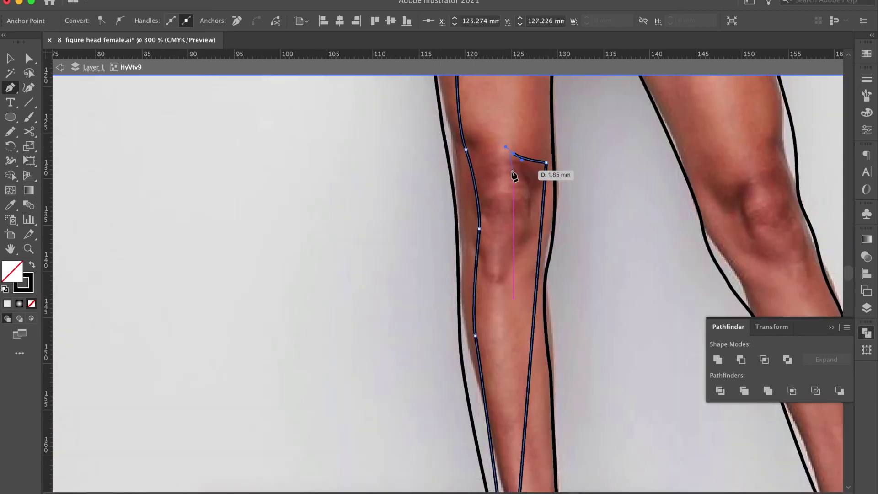
# - Draw two small closed shadow shapes beside and below the figure's right kneecap
pyautogui.click(546, 174)
pyautogui.moveTo(513, 158); pyautogui.dragTo(510, 161)
pyautogui.moveTo(529, 190); pyautogui.dragTo(528, 203)
pyautogui.click(533, 231)
pyautogui.moveTo(519, 235); pyautogui.dragTo(518, 247)
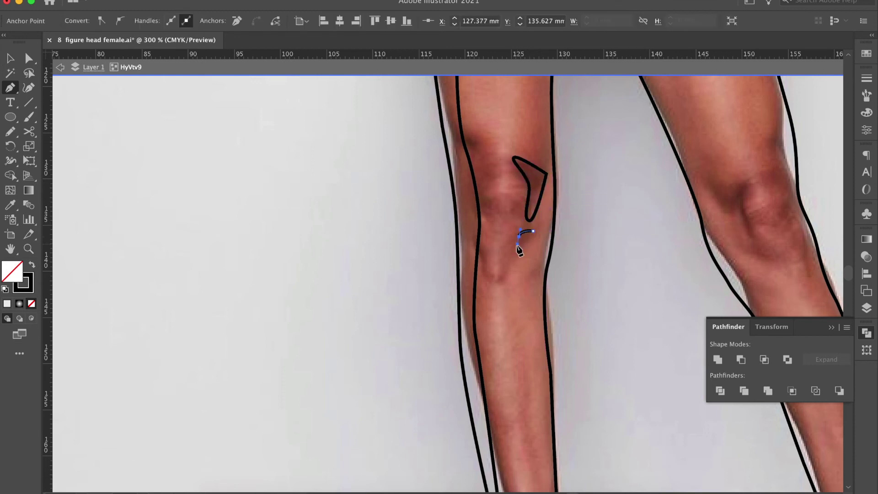
# - Divide the right leg outline with the long shadow boundary and delete the leftover inner leg piece
pyautogui.click(553, 112)
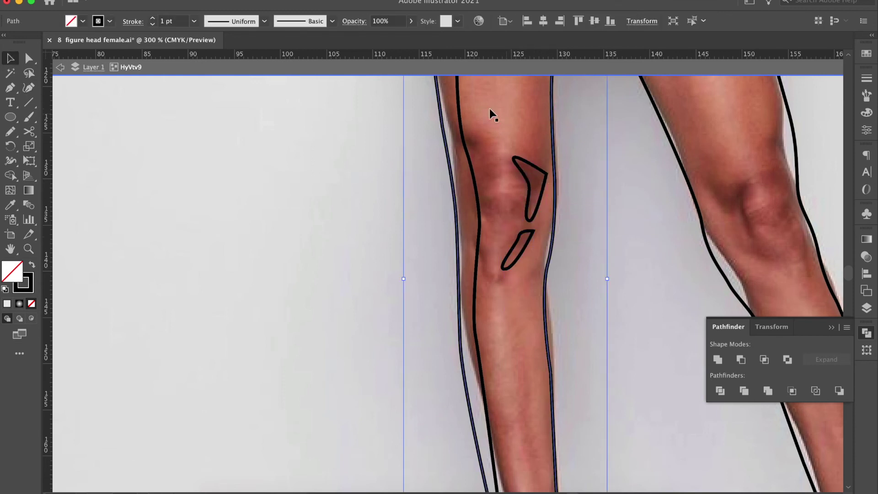
pyautogui.click(29, 58)
pyautogui.click(584, 370)
pyautogui.click(547, 331)
pyautogui.press('Delete')
pyautogui.press('Delete')
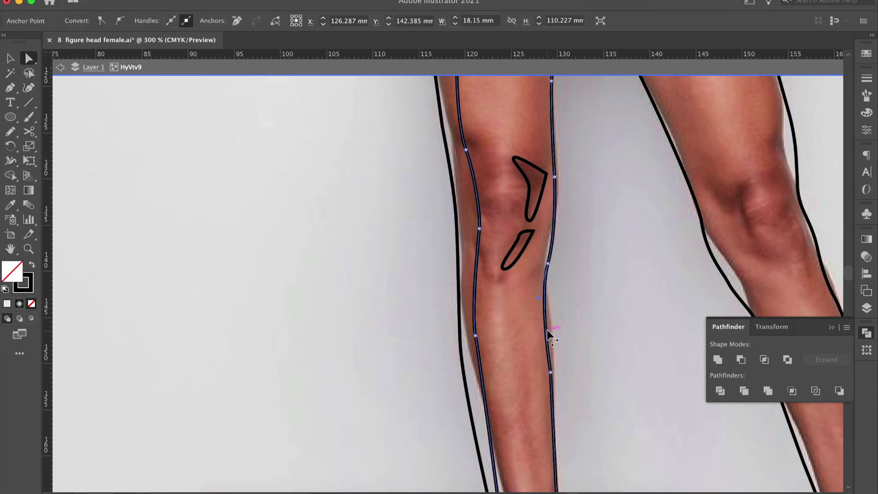
# - Draw a shadow around the hand, outer thigh, knee and calf of the figure's left leg and divide the leg outline with it
pyautogui.moveTo(655, 181); pyautogui.dragTo(486, 457)
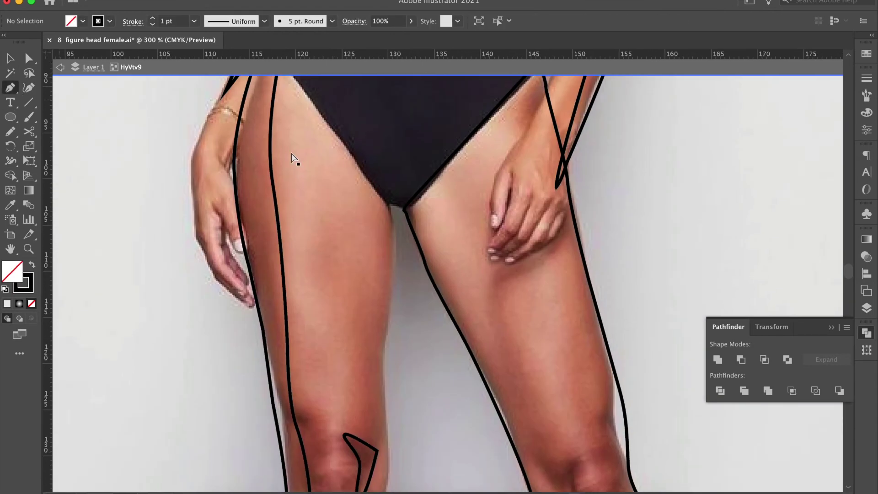
pyautogui.scroll(3, 526, 137)
pyautogui.moveTo(520, 145); pyautogui.dragTo(526, 158)
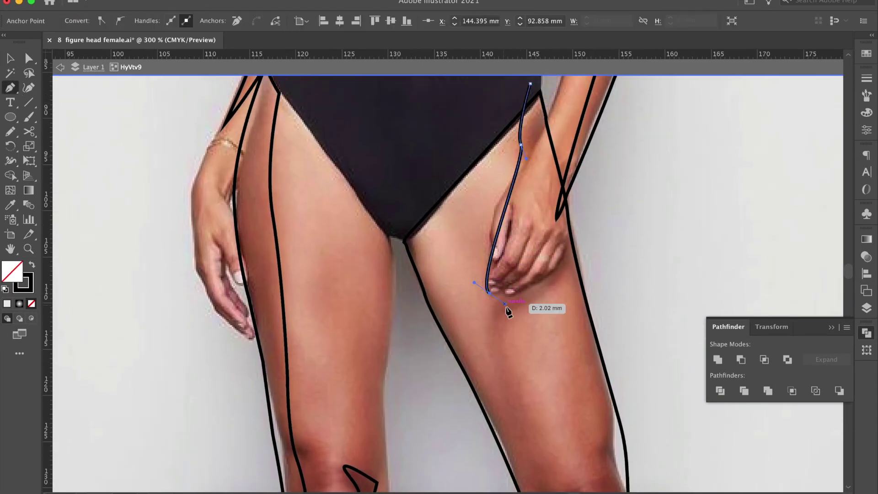
pyautogui.moveTo(607, 451); pyautogui.dragTo(611, 464)
pyautogui.scroll(-6, 535, 206)
pyautogui.hscroll(2, 535, 206)
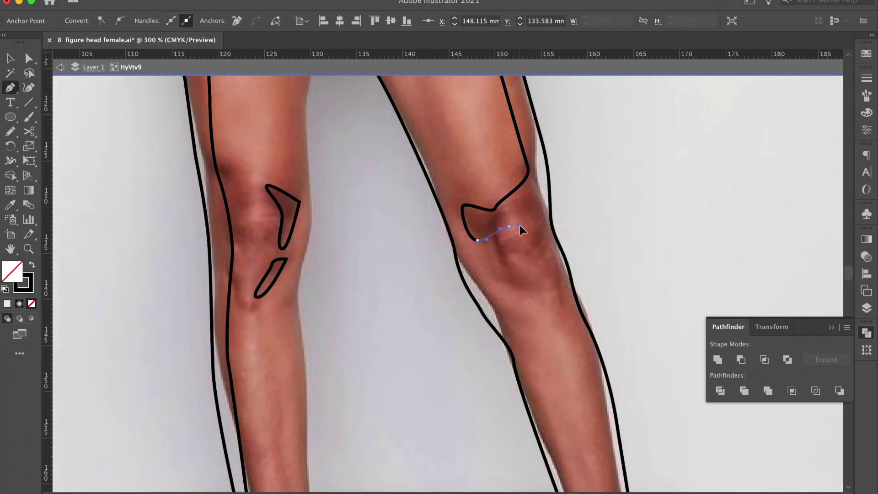
pyautogui.click(570, 318)
pyautogui.scroll(-6, 526, 274)
pyautogui.hscroll(2, 526, 274)
pyautogui.moveTo(579, 399); pyautogui.dragTo(607, 411)
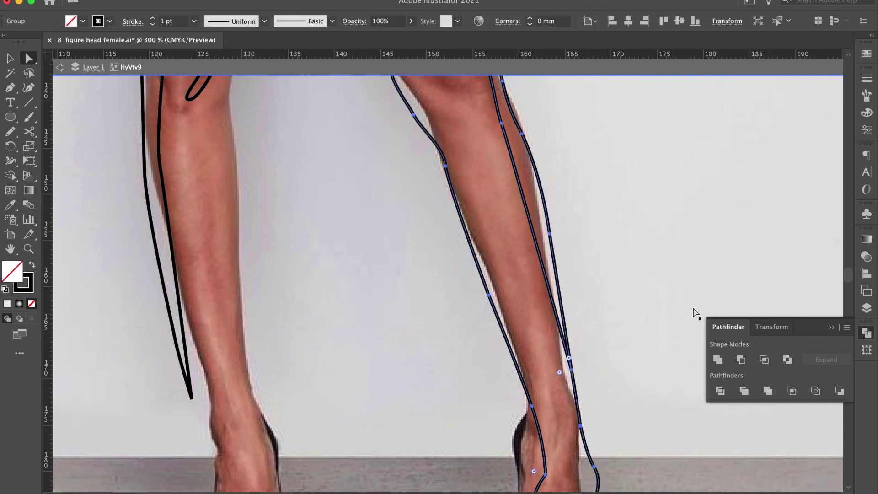
# - Delete the leftover left leg piece, leave photo isolation, and select the arm and leg shadow shapes
pyautogui.click(639, 278)
pyautogui.click(476, 285)
pyautogui.press('super+minus')
pyautogui.press('super+minus')
pyautogui.press('super+minus')
pyautogui.press('super+minus')
pyautogui.press('super+minus')
pyautogui.press('super+minus')
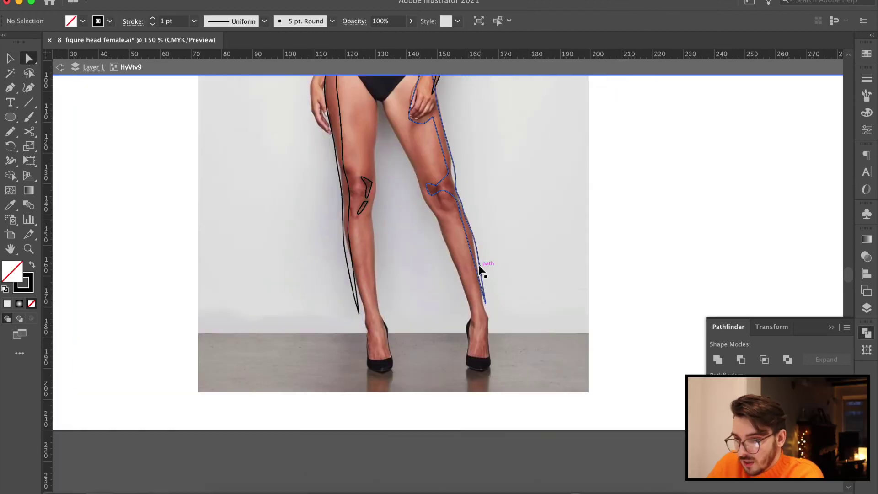
pyautogui.click(517, 214)
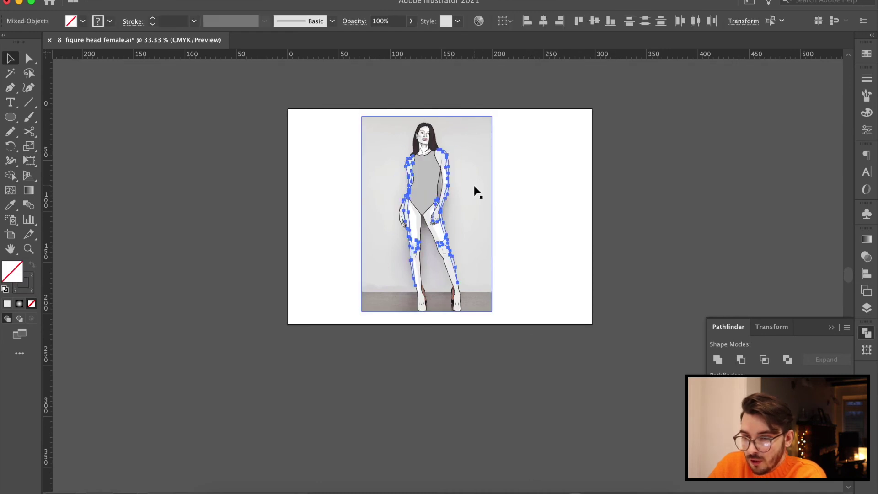
# - Fill the selected arm and leg shadow shapes with a very light grey swatch and no stroke
pyautogui.press('super+plus')
pyautogui.press('super+plus')
pyautogui.press('super+plus')
pyautogui.press('super+plus')
pyautogui.press('super+plus')
pyautogui.moveTo(409, 198); pyautogui.dragTo(482, 434)
pyautogui.click(459, 210)
pyautogui.moveTo(476, 349); pyautogui.dragTo(437, 204)
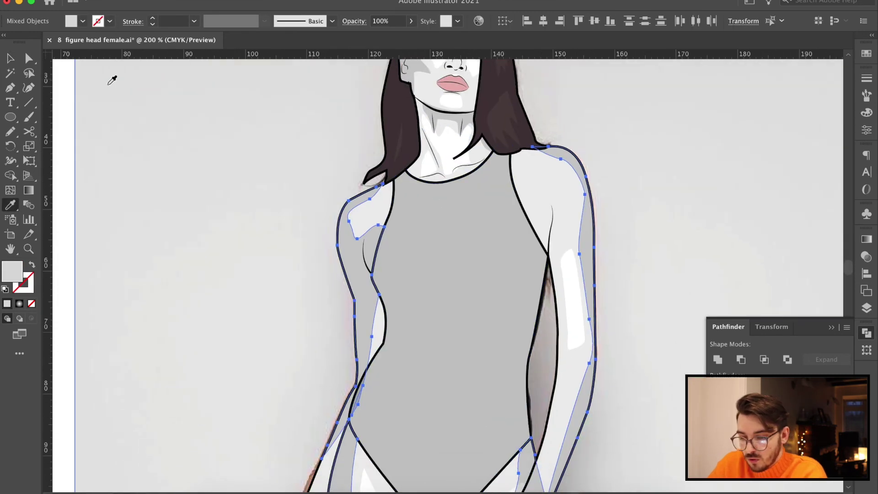
pyautogui.click(29, 59)
pyautogui.click(866, 53)
pyautogui.click(795, 113)
pyautogui.click(70, 306)
# - Recolour the face and neck shadows to match the body's very light grey shadow swatch
pyautogui.moveTo(429, 83); pyautogui.dragTo(430, 270)
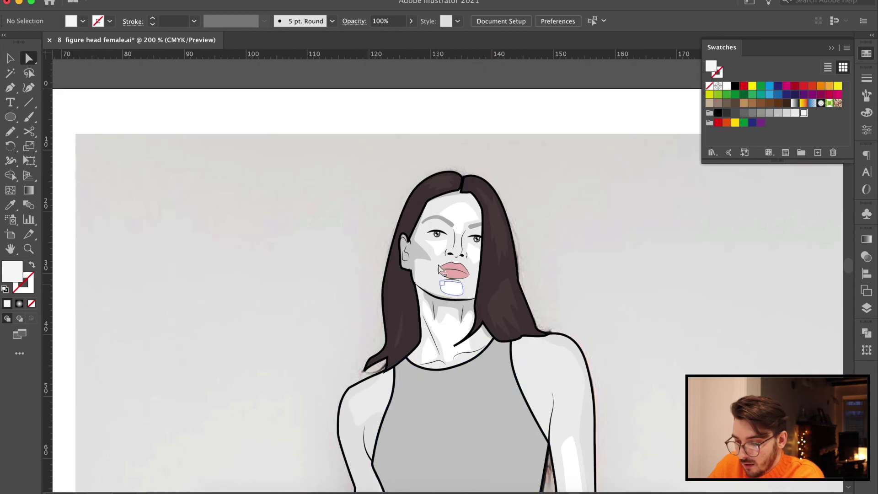
pyautogui.click(420, 251)
pyautogui.press('i')
pyautogui.click(27, 58)
pyautogui.click(450, 304)
pyautogui.press('i')
pyautogui.click(553, 354)
pyautogui.click(795, 113)
pyautogui.press('v')
pyautogui.click(654, 293)
# - Select the shadow shape on the figure's left thigh and adjust its stacking order behind the hand
pyautogui.moveTo(483, 480); pyautogui.dragTo(453, 225)
pyautogui.doubleClick(520, 325)
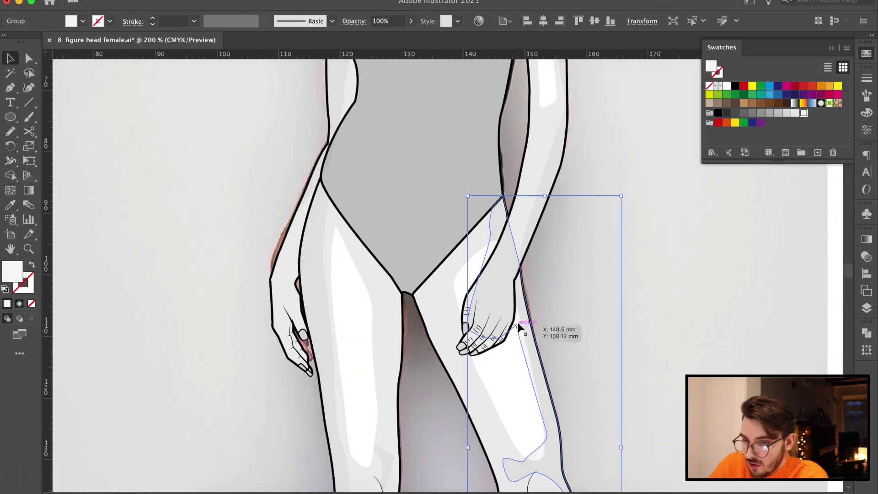
pyautogui.doubleClick(543, 372)
pyautogui.doubleClick(662, 328)
pyautogui.click(445, 298)
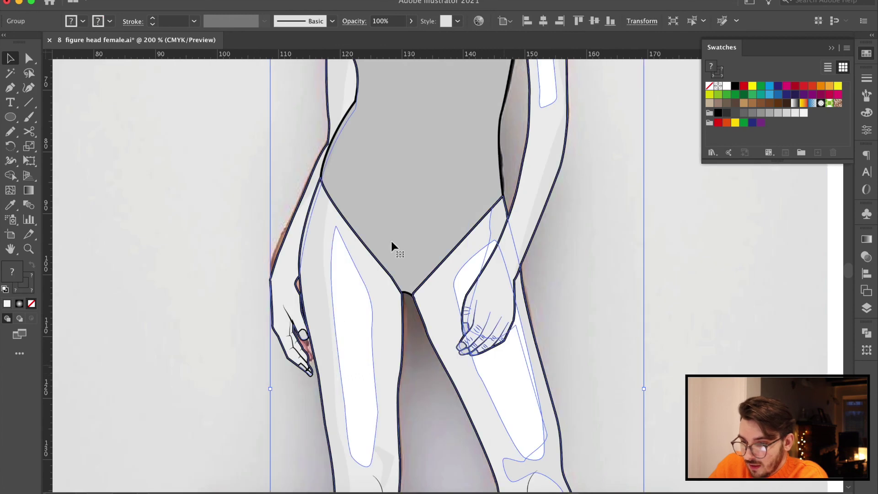
pyautogui.click(28, 58)
pyautogui.click(503, 365)
pyautogui.press('super+[')
pyautogui.press('super+[')
pyautogui.press('super+]')
# - Reshape the thigh shadow's edge beneath the fingers by adjusting its anchor points
pyautogui.click(585, 325)
pyautogui.click(515, 303)
pyautogui.click(512, 338)
pyautogui.moveTo(466, 333); pyautogui.dragTo(502, 355)
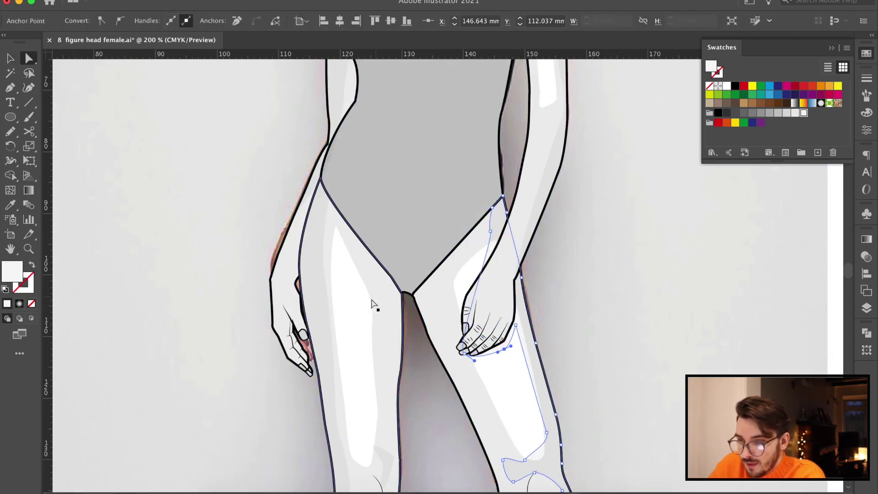
# - Select the leg outline and remove its fill to expose the photographed feet and shoes
pyautogui.scroll(-5, 372, 304)
pyautogui.hscroll(-1, 372, 304)
pyautogui.click(421, 234)
pyautogui.moveTo(421, 234); pyautogui.dragTo(408, 277)
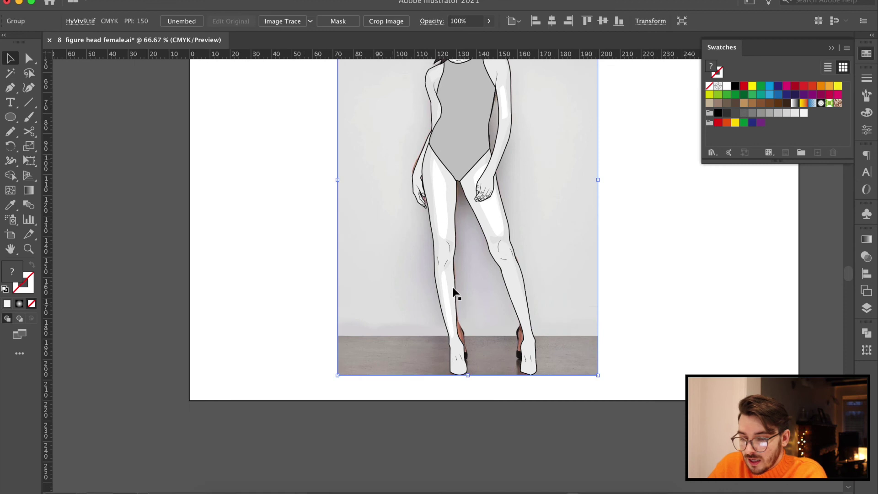
pyautogui.moveTo(451, 287); pyautogui.dragTo(484, 315)
pyautogui.click(29, 59)
pyautogui.click(256, 192)
pyautogui.press('super+=')
pyautogui.press('super+=')
pyautogui.press('super+=')
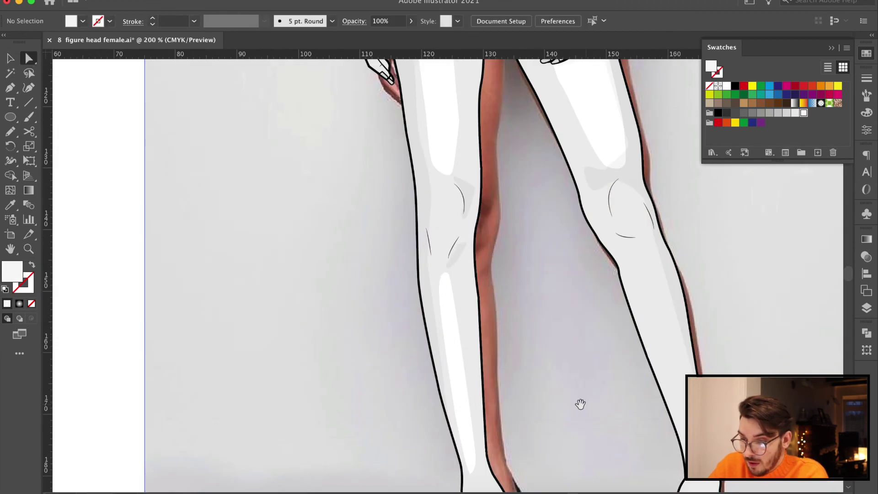
pyautogui.moveTo(580, 404); pyautogui.dragTo(457, 176)
pyautogui.click(577, 288)
pyautogui.click(31, 304)
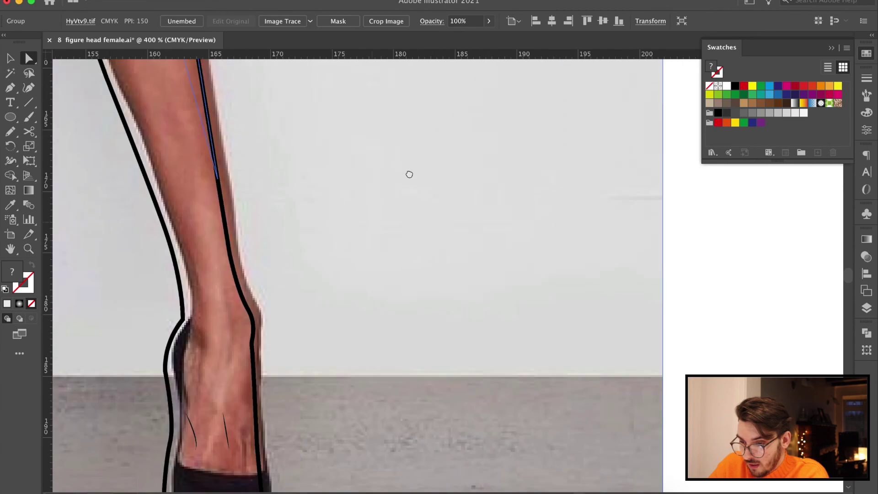
# - Trace the shoe opening on the figure's left foot with the Pen tool and copy the leg outline's stroke style
pyautogui.moveTo(353, 377); pyautogui.dragTo(348, 378)
pyautogui.click(10, 88)
pyautogui.click(222, 266)
pyautogui.moveTo(219, 309); pyautogui.dragTo(217, 324)
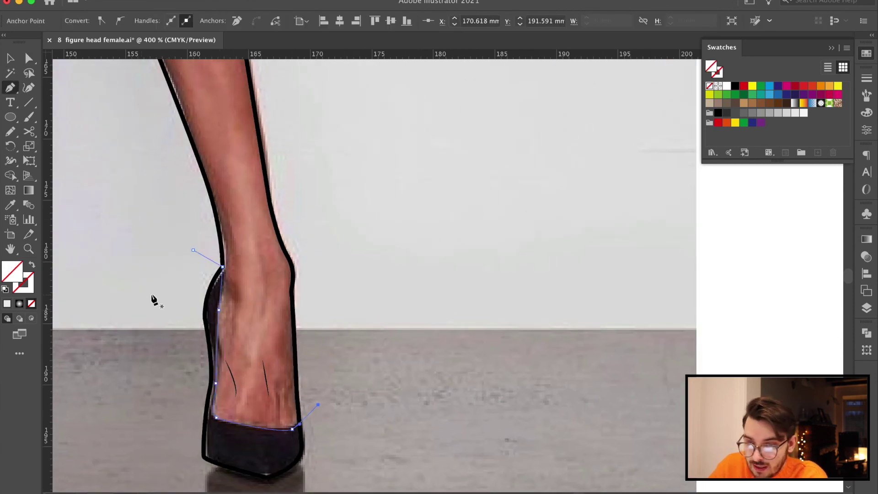
pyautogui.click(10, 204)
pyautogui.click(215, 195)
# - Divide the leg outline with the shoe opening path and fill the resulting shoe shape dark grey
pyautogui.click(29, 58)
pyautogui.keyDown('shift'); pyautogui.click(215, 196); pyautogui.keyUp('shift')
pyautogui.click(866, 333)
pyautogui.click(717, 389)
pyautogui.click(750, 265)
pyautogui.click(235, 425)
pyautogui.click(301, 438)
pyautogui.click(867, 54)
pyautogui.click(744, 113)
pyautogui.click(326, 306)
pyautogui.click(292, 277)
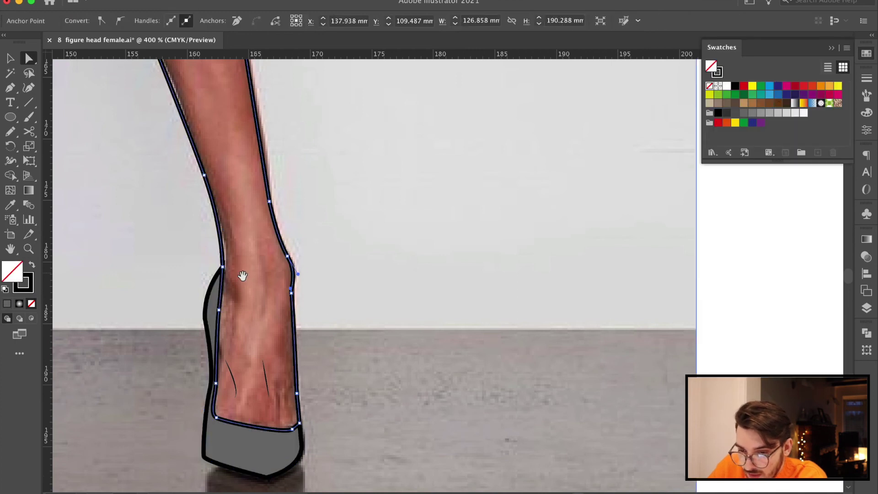
# - Trace the shoe on the figure's right foot, divide it from the leg and match the other shoe's dark grey fill
pyautogui.moveTo(242, 275); pyautogui.dragTo(688, 262)
pyautogui.moveTo(451, 297); pyautogui.dragTo(422, 292)
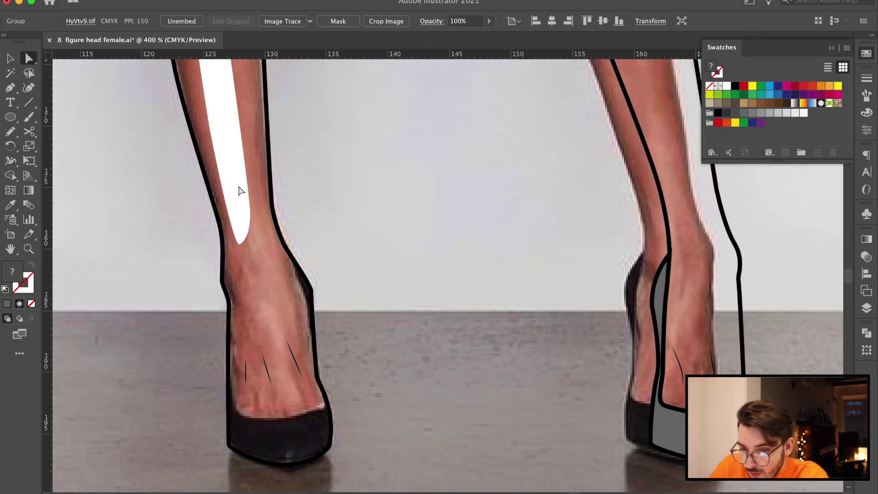
pyautogui.click(295, 211)
pyautogui.moveTo(293, 273); pyautogui.dragTo(310, 314)
pyautogui.click(306, 311)
pyautogui.click(312, 383)
pyautogui.click(312, 412)
pyautogui.moveTo(262, 417); pyautogui.dragTo(253, 417)
pyautogui.moveTo(221, 381); pyautogui.dragTo(215, 340)
pyautogui.press('i')
pyautogui.click(270, 190)
pyautogui.press('a')
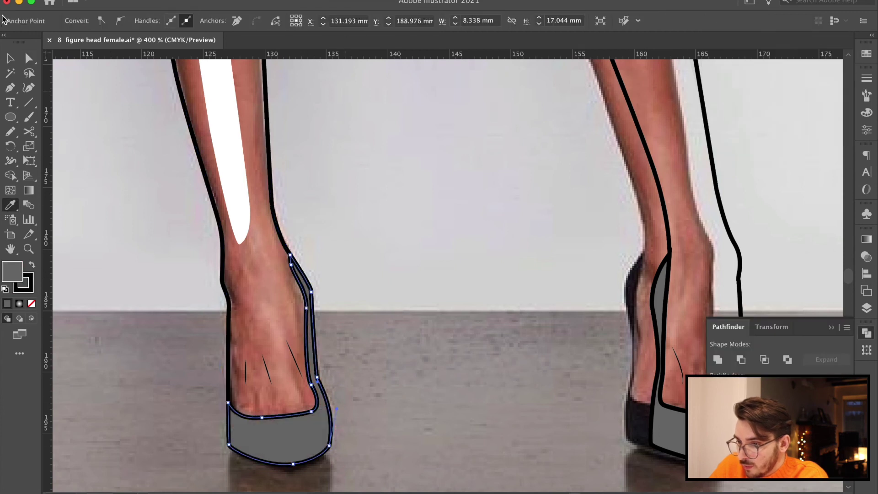
pyautogui.press('a')
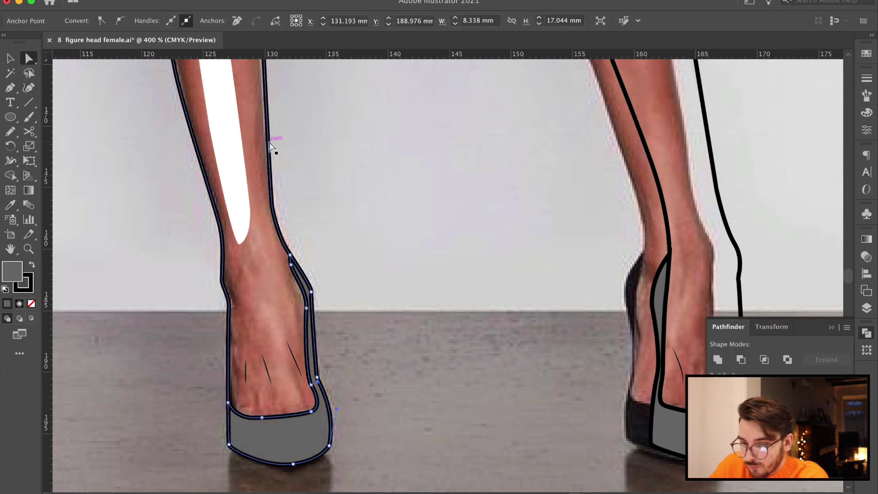
# - Select both leg outlines and sample the body's light grey fill onto them
pyautogui.click(269, 146)
pyautogui.keyDown('shift'); pyautogui.click(643, 139); pyautogui.keyUp('shift')
pyautogui.press('super+minus')
pyautogui.press('super+minus')
pyautogui.press('super+minus')
pyautogui.press('super+minus')
pyautogui.scroll(5, 486, 139)
pyautogui.press('i')
pyautogui.click(522, 198)
pyautogui.click(508, 188)
# - Send the filled legs behind their details and the photo behind the whole figure
pyautogui.press('super+shift+a')
pyautogui.press('v')
pyautogui.click(501, 301)
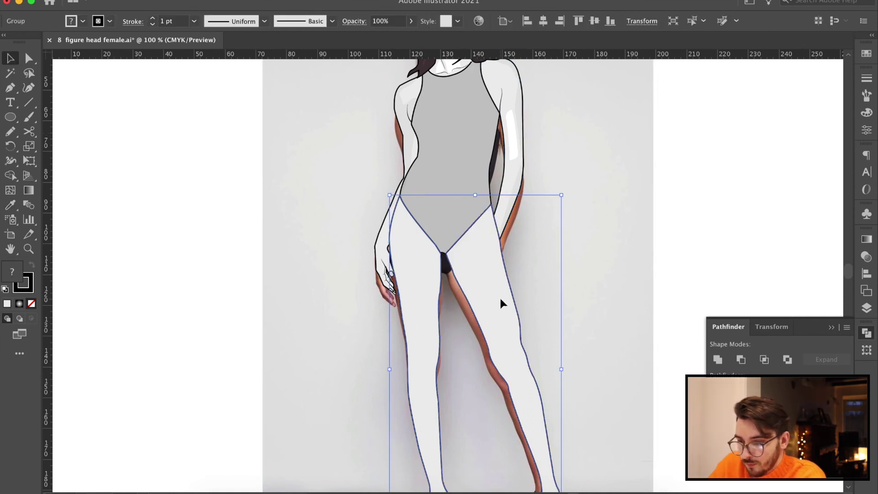
pyautogui.press('super+shift+[')
pyautogui.click(319, 305)
pyautogui.press('super+shift+[')
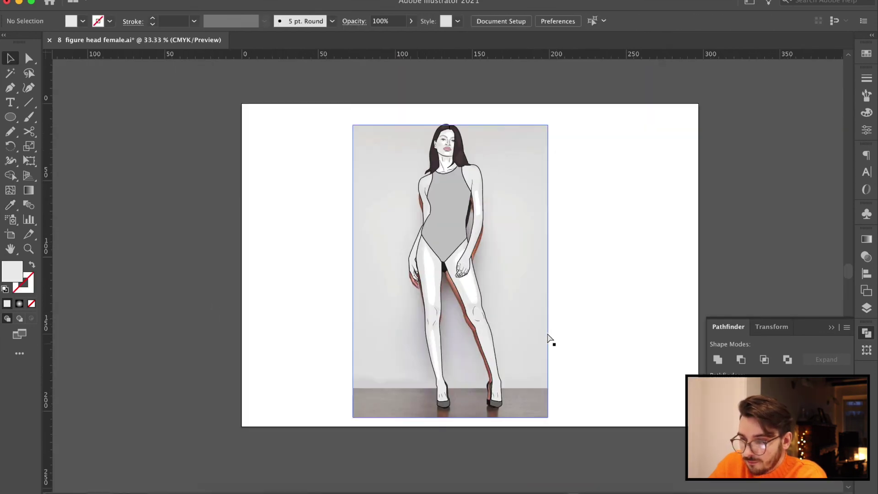
# - Move the photo out from behind the traced figure
pyautogui.moveTo(368, 259); pyautogui.dragTo(447, 259)
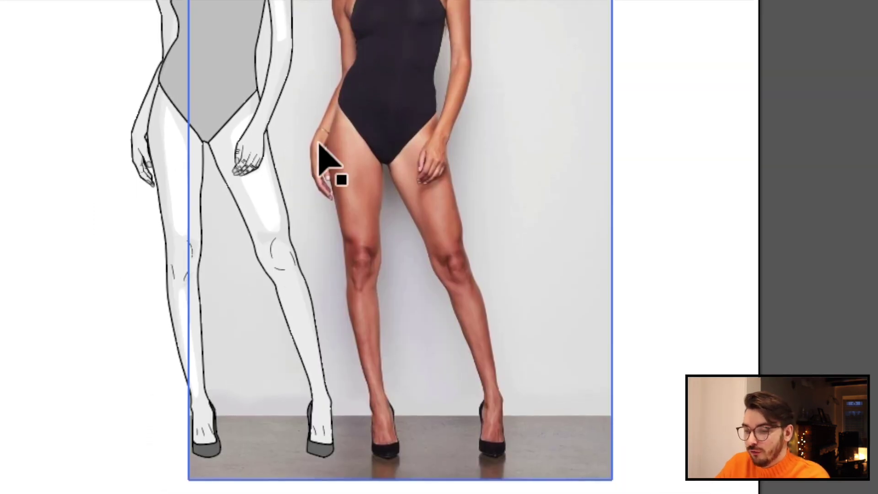
pyautogui.click(465, 128)
pyautogui.moveTo(476, 129); pyautogui.dragTo(0, 129)
pyautogui.click(312, 183)
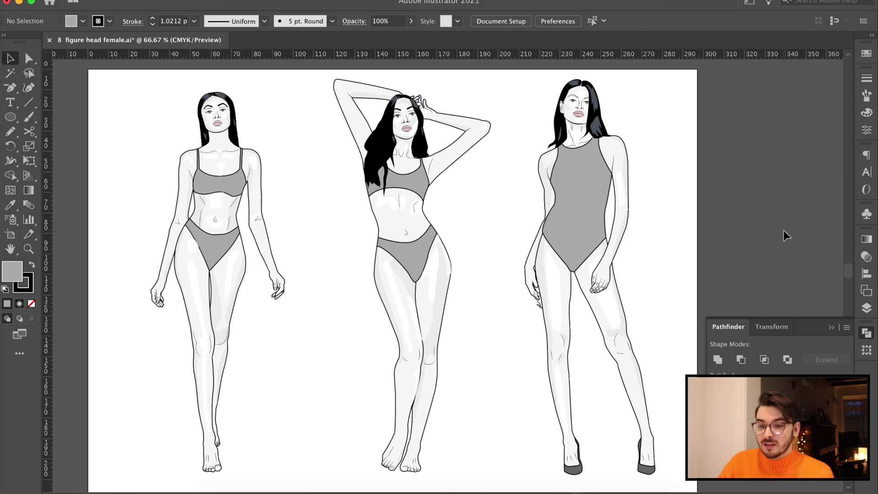
# - Try lowering the opacity of the first figure in the bikini to 39%
pyautogui.click(202, 179)
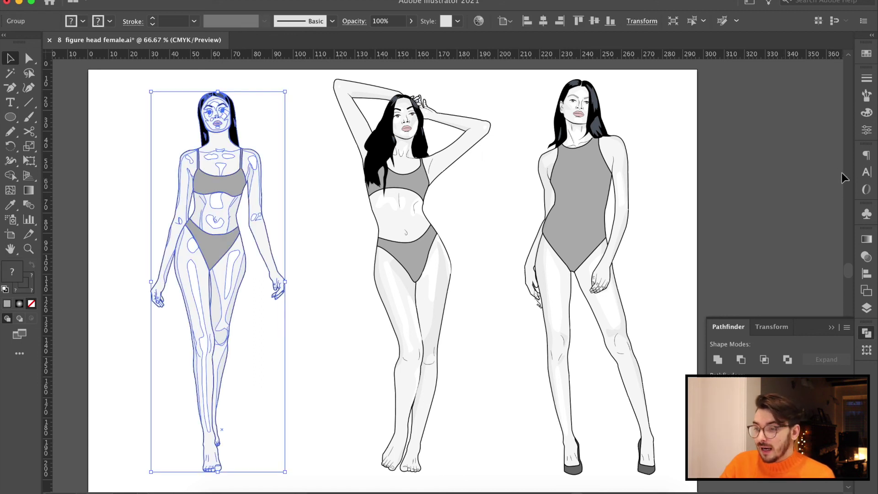
pyautogui.click(867, 256)
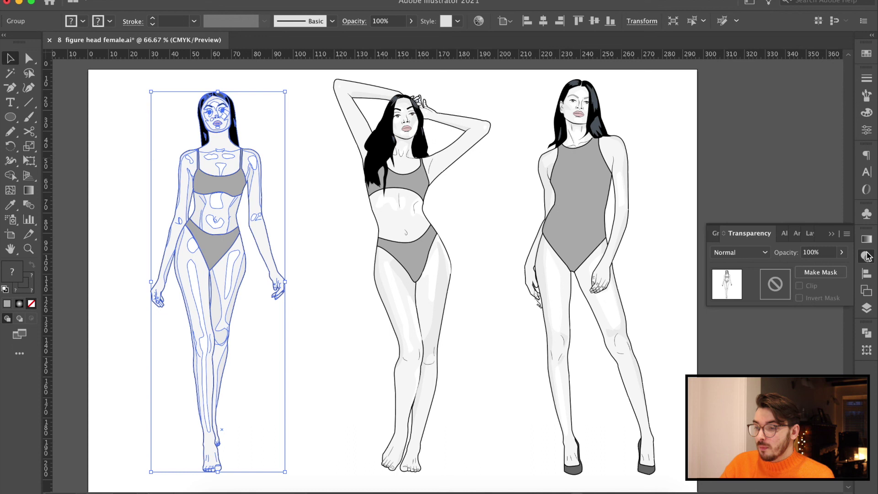
pyautogui.click(840, 253)
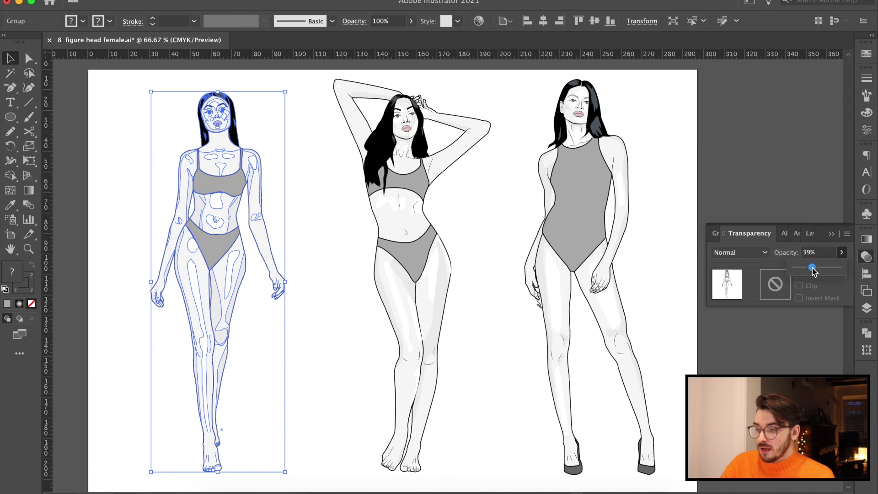
pyautogui.click(304, 376)
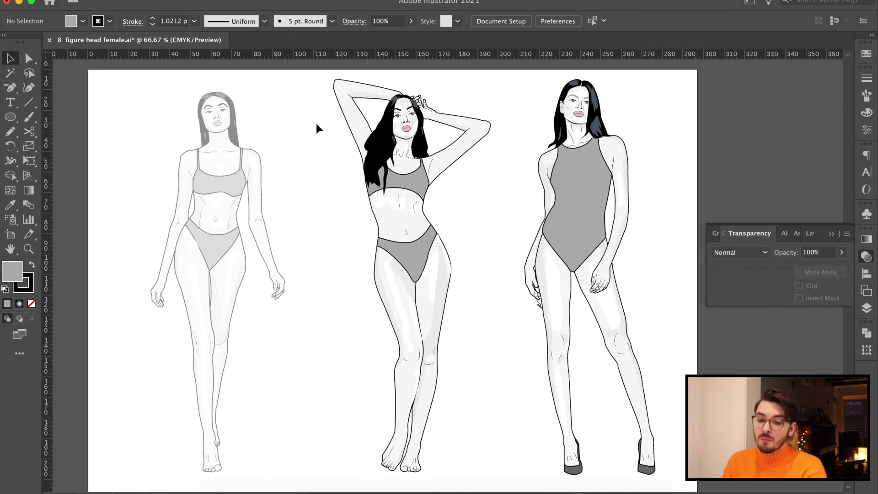
pyautogui.press('super+z')
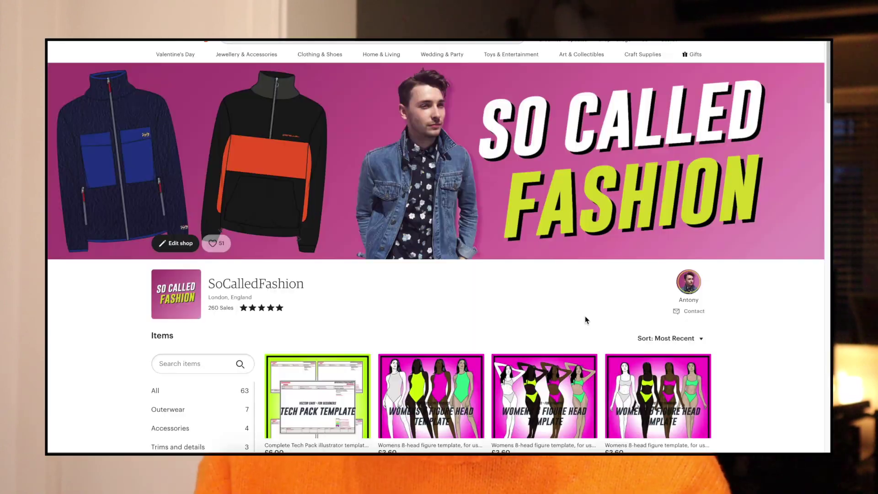
# - Switch to the SoCalledFashion Etsy shop, open the £10.00 women's 8-head figure template listing and browse its images
pyautogui.scroll(-4, 797, 315)
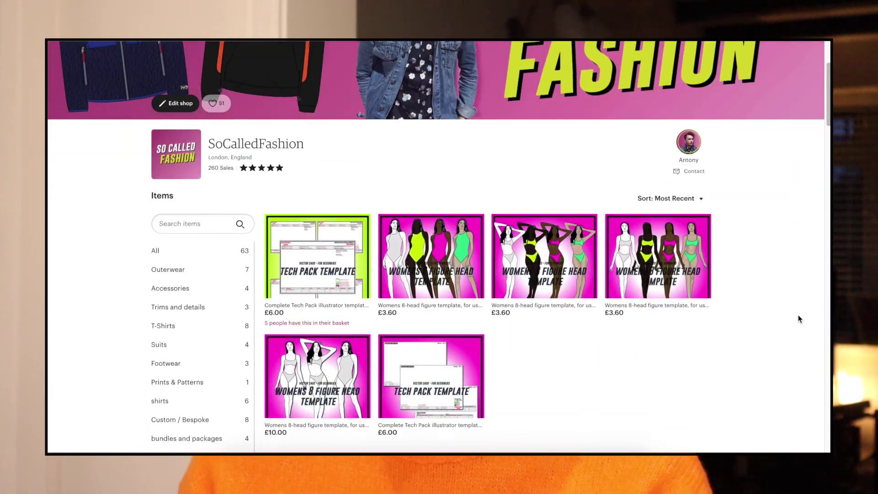
pyautogui.click(318, 368)
pyautogui.click(492, 271)
pyautogui.click(492, 271)
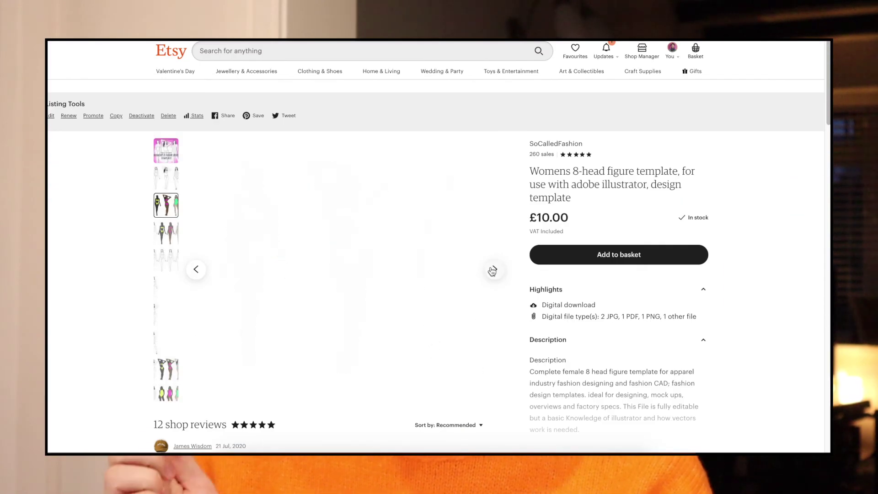
pyautogui.click(493, 270)
pyautogui.click(493, 270)
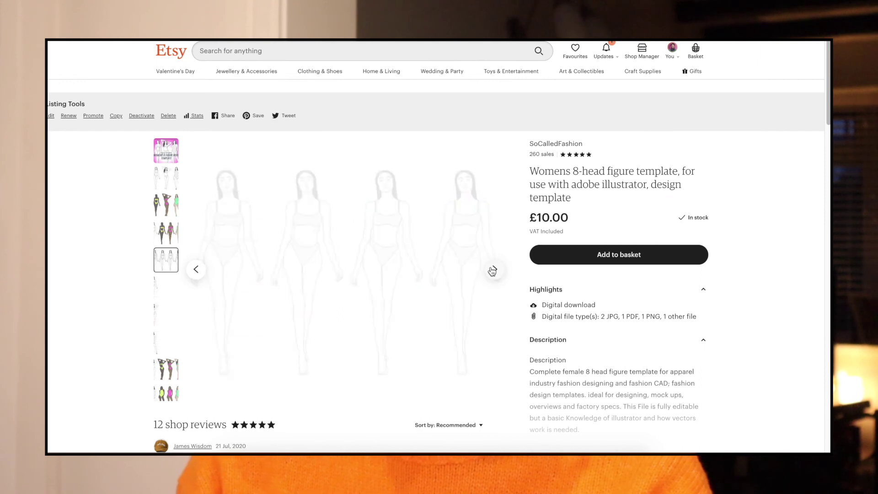
pyautogui.click(494, 271)
pyautogui.click(495, 271)
pyautogui.click(495, 271)
pyautogui.click(495, 271)
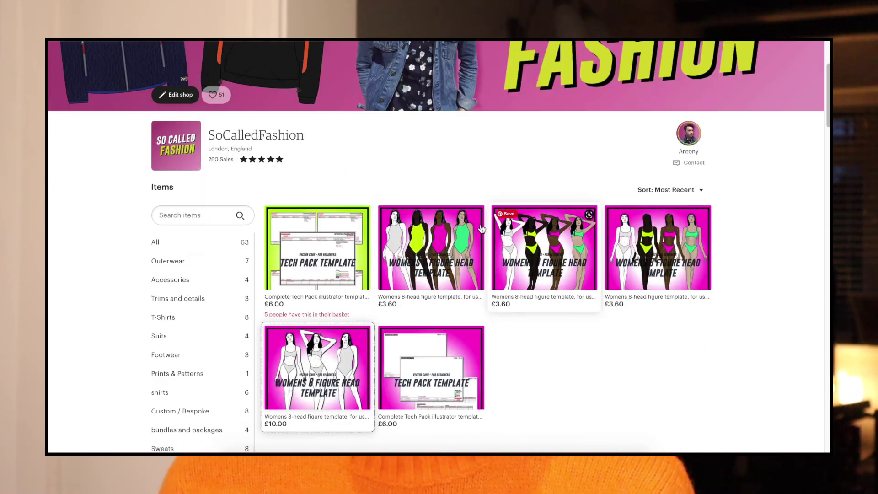
# - Open the £3.60 women's swimsuit figure template listing and browse its images
pyautogui.click(481, 229)
pyautogui.click(496, 272)
pyautogui.click(497, 273)
pyautogui.click(497, 272)
pyautogui.click(496, 271)
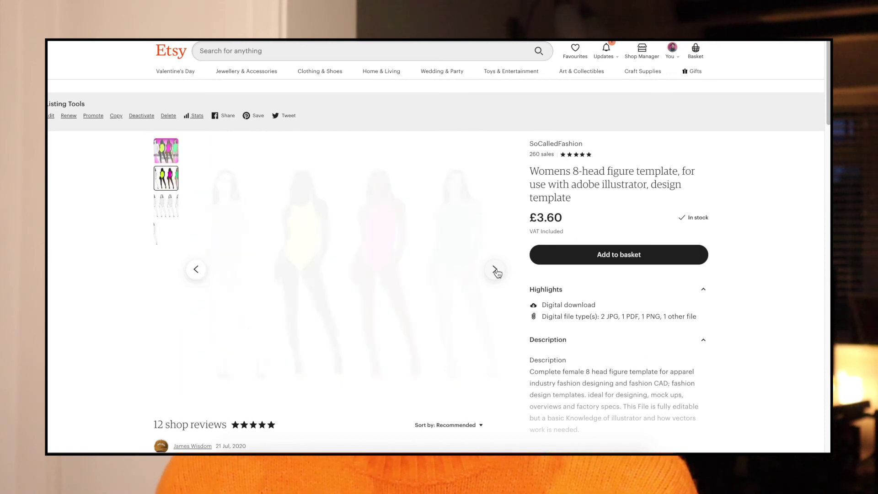